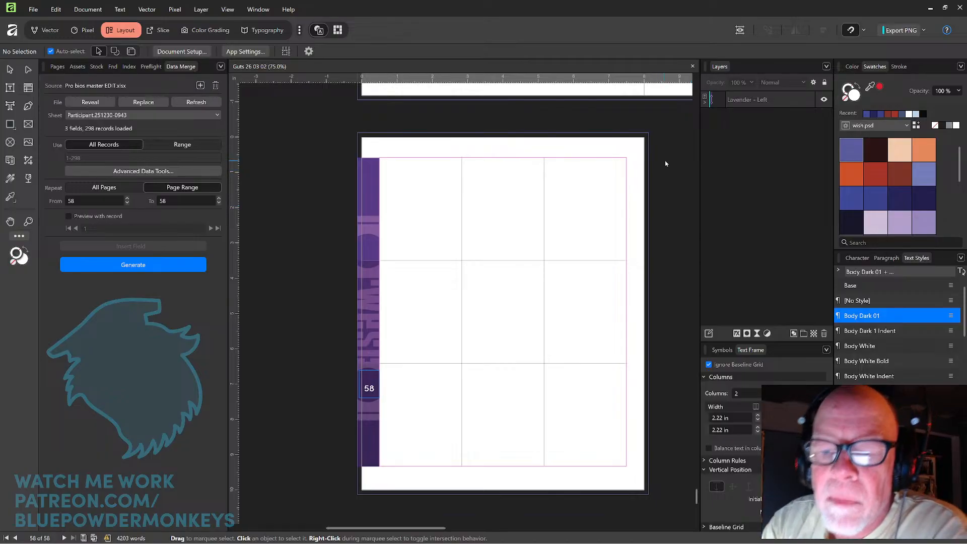
Examine the bio records in Pro bios master EDIT.xlsx and the last page spreads of the document
{"action": "left_click_drag", "start_coordinate": [638, 198], "coordinate": [615, 207]}
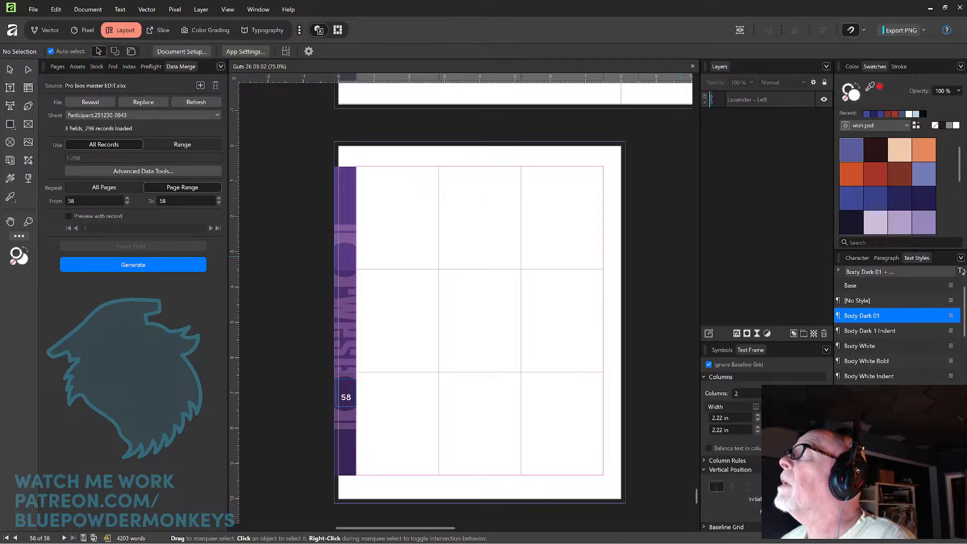
{"action": "left_click_drag", "start_coordinate": [966, 149], "coordinate": [641, 36]}
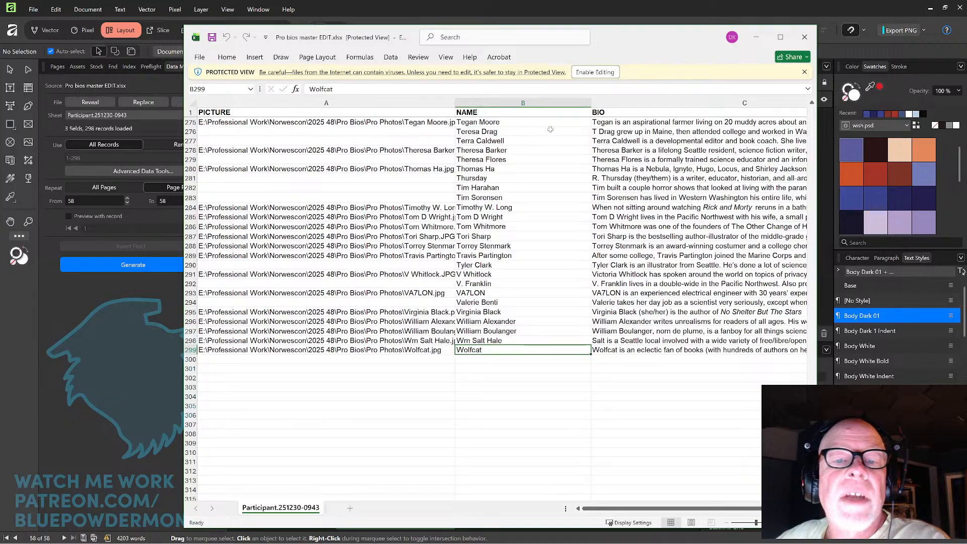
{"action": "left_click_drag", "start_coordinate": [623, 38], "coordinate": [966, 116]}
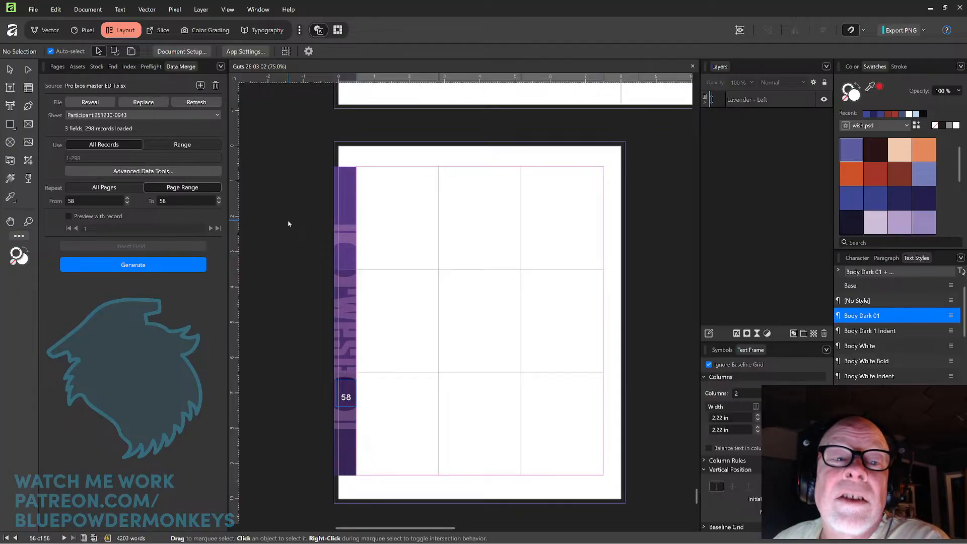
{"action": "scroll", "coordinate": [295, 229], "scroll_direction": "up", "scroll_amount": 5}
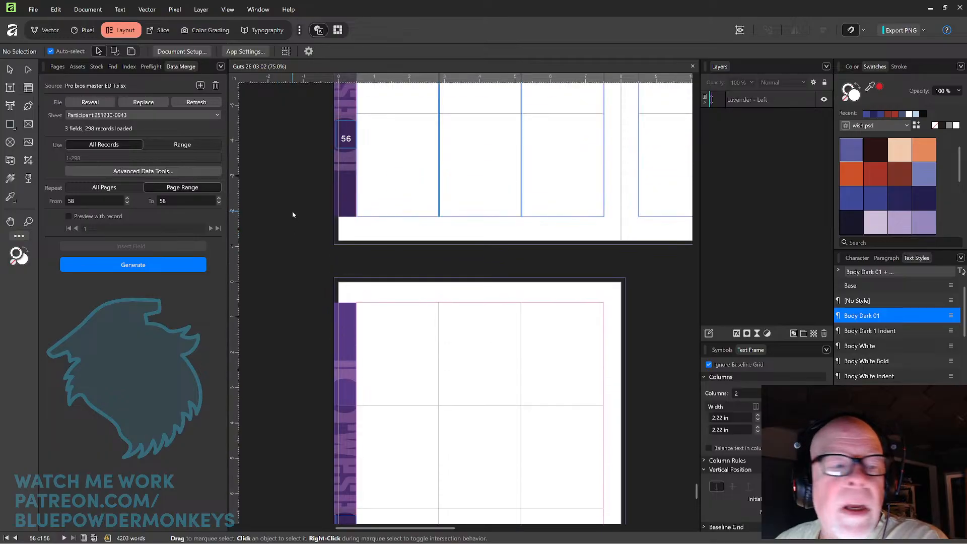
{"action": "left_click", "coordinate": [57, 67]}
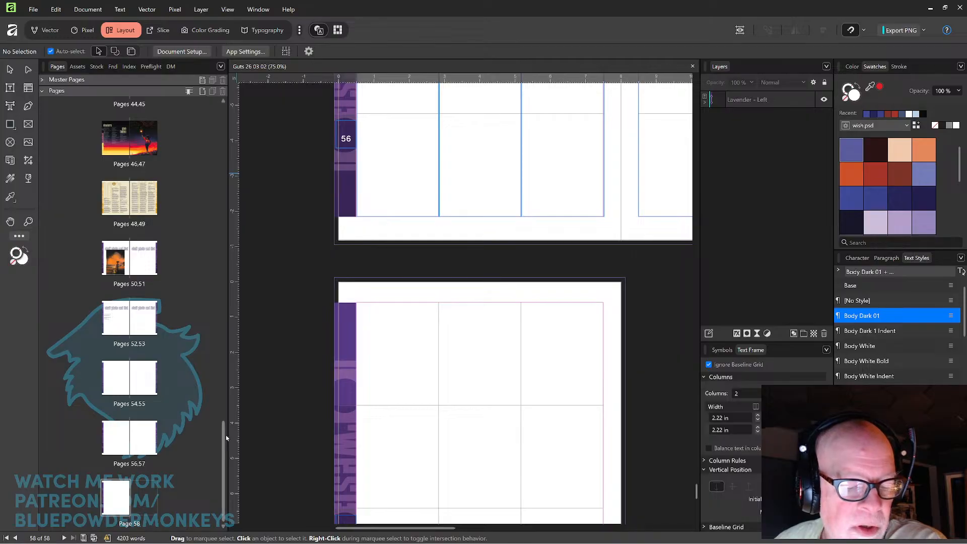
{"action": "mouse_move", "coordinate": [225, 433]}
{"action": "left_mouse_down"}
{"action": "mouse_move", "coordinate": [223, 121]}
{"action": "mouse_move", "coordinate": [213, 132]}
{"action": "mouse_move", "coordinate": [236, 296]}
{"action": "mouse_move", "coordinate": [235, 448]}
{"action": "left_mouse_up"}
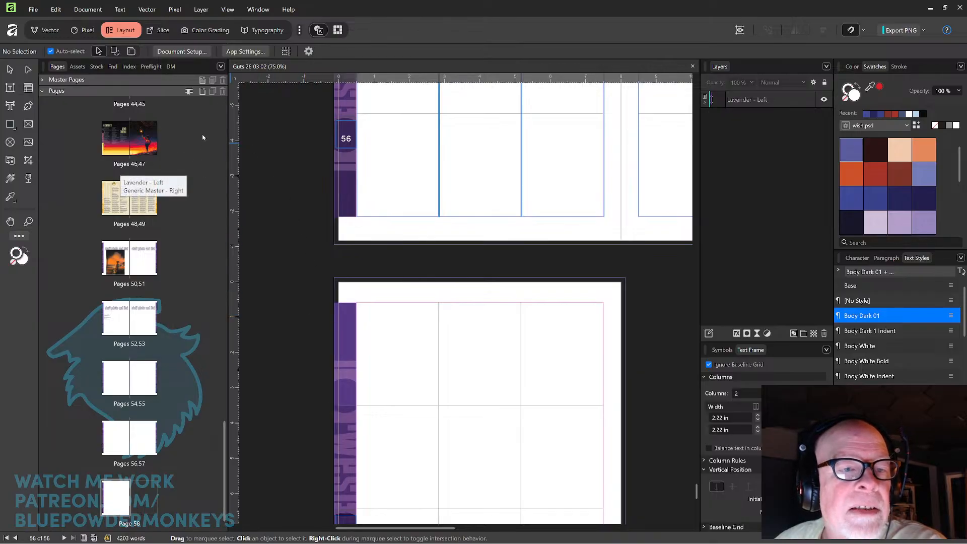
{"action": "left_click", "coordinate": [172, 67]}
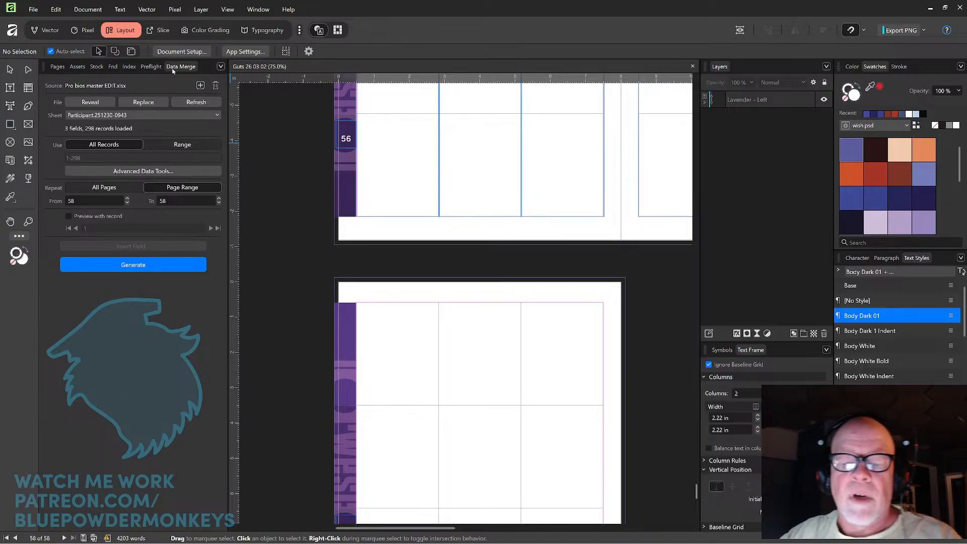
Draw a data merge layout filling the area inside page 58's margins and set it to three columns
{"action": "left_click_drag", "start_coordinate": [529, 383], "coordinate": [492, 210]}
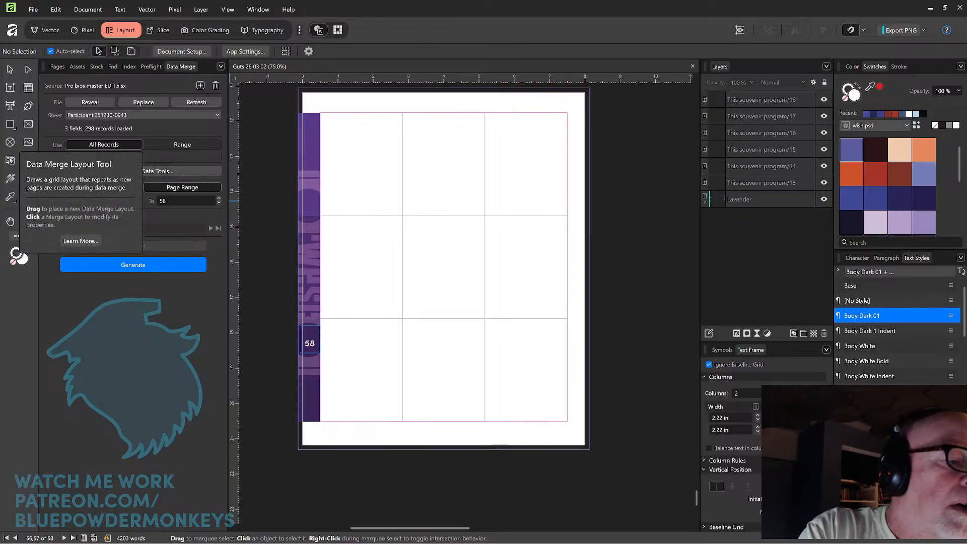
{"action": "left_click", "coordinate": [10, 161]}
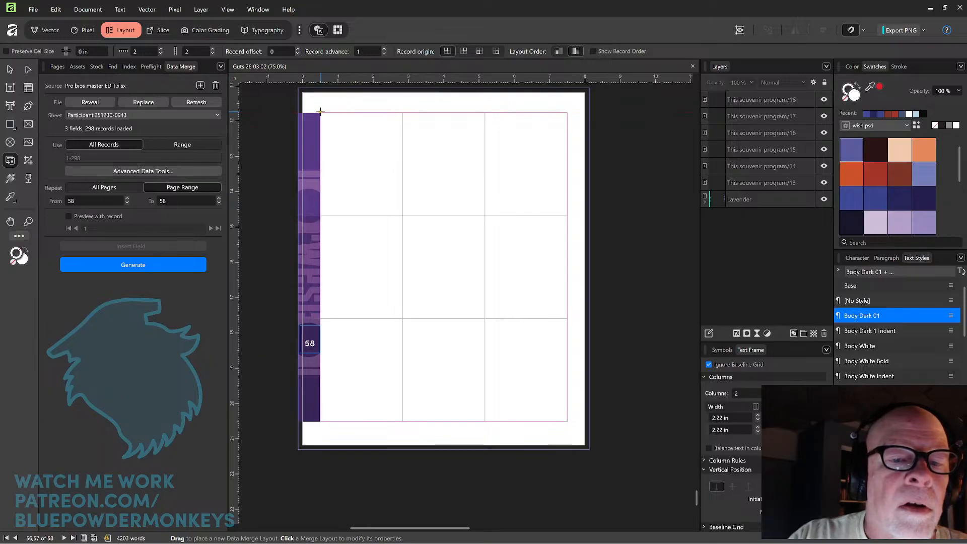
{"action": "left_click_drag", "start_coordinate": [321, 112], "coordinate": [364, 152]}
{"action": "key", "text": "ctrl+z"}
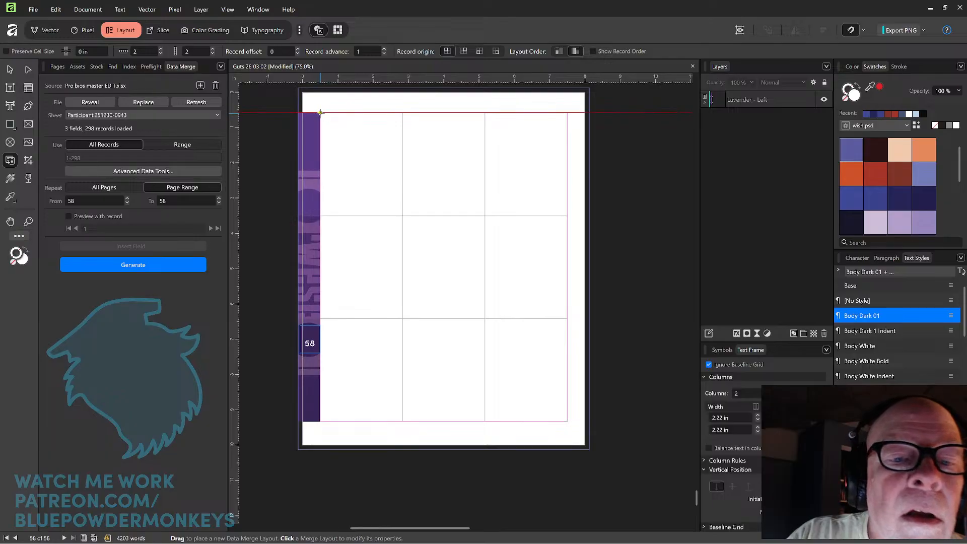
{"action": "left_click_drag", "start_coordinate": [319, 112], "coordinate": [568, 421]}
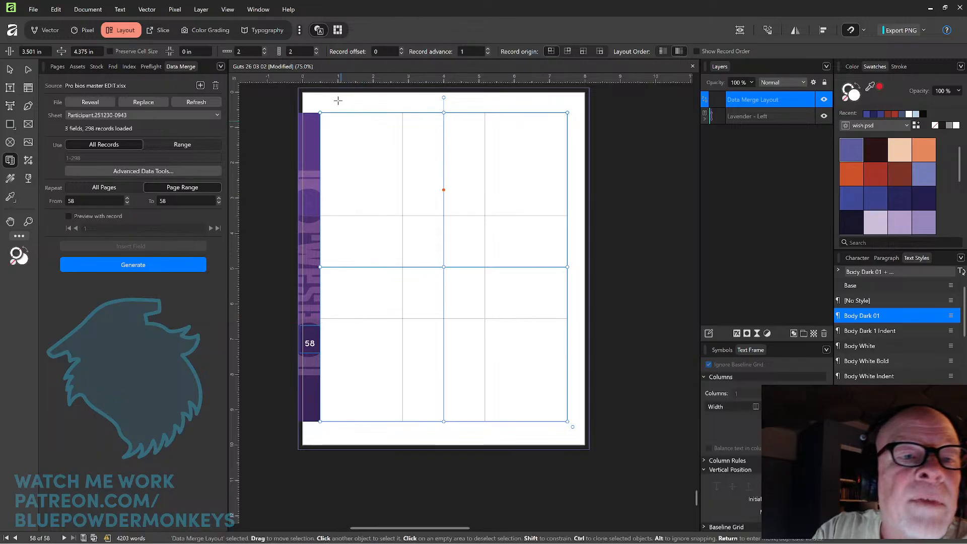
{"action": "left_click", "coordinate": [317, 49]}
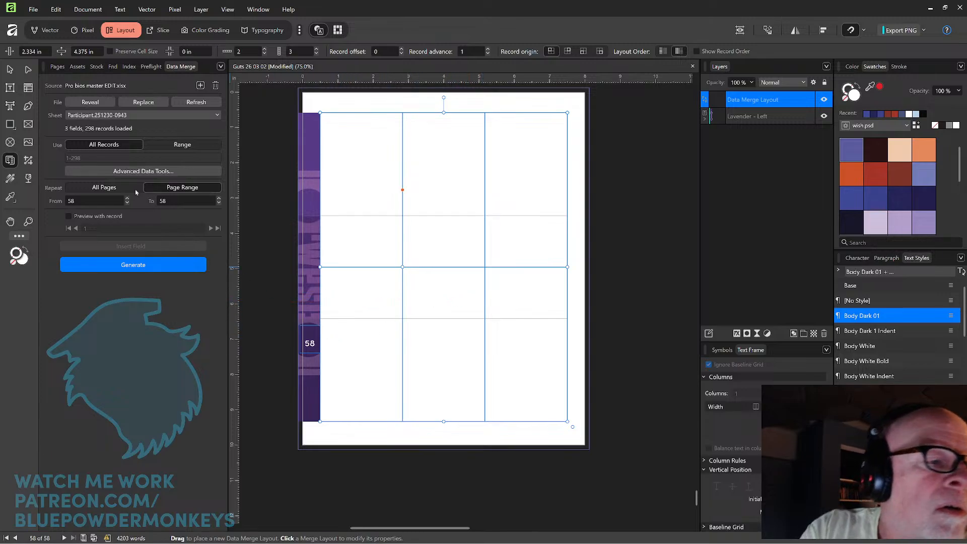
Draw a picture frame about 1.5 in square in the first merge cell and move it to the cell's upper-left corner
{"action": "left_click", "coordinate": [28, 126]}
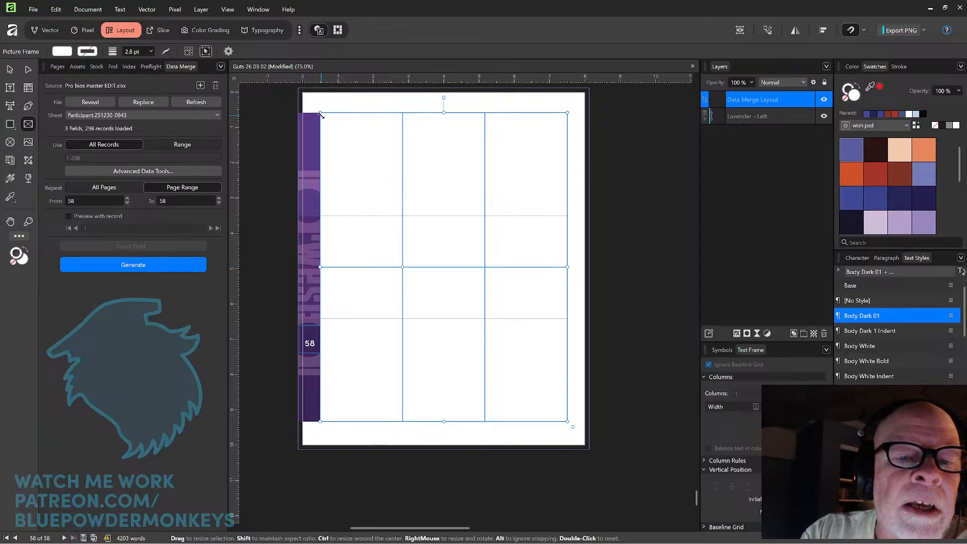
{"action": "left_click_drag", "start_coordinate": [327, 126], "coordinate": [379, 177]}
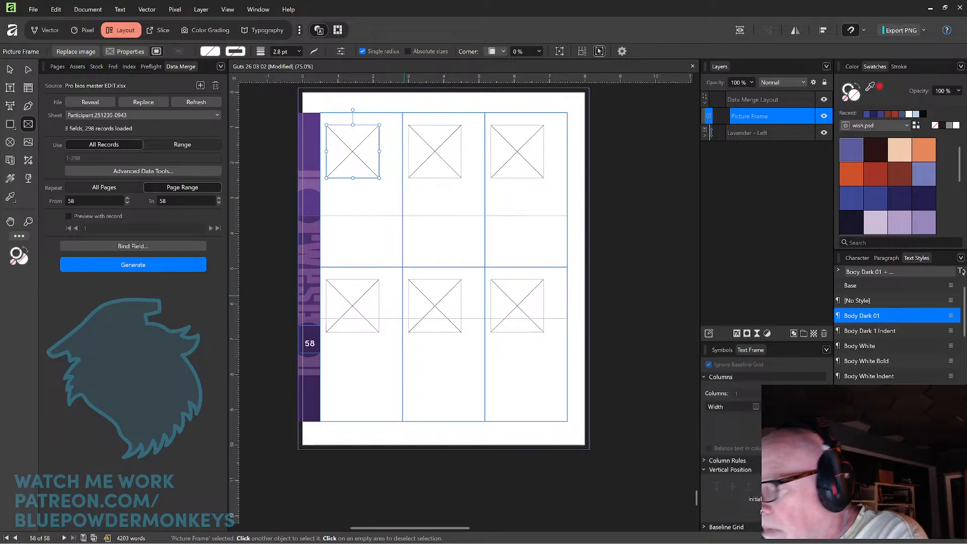
{"action": "key", "text": "Tab"}
{"action": "key", "text": "Tab"}
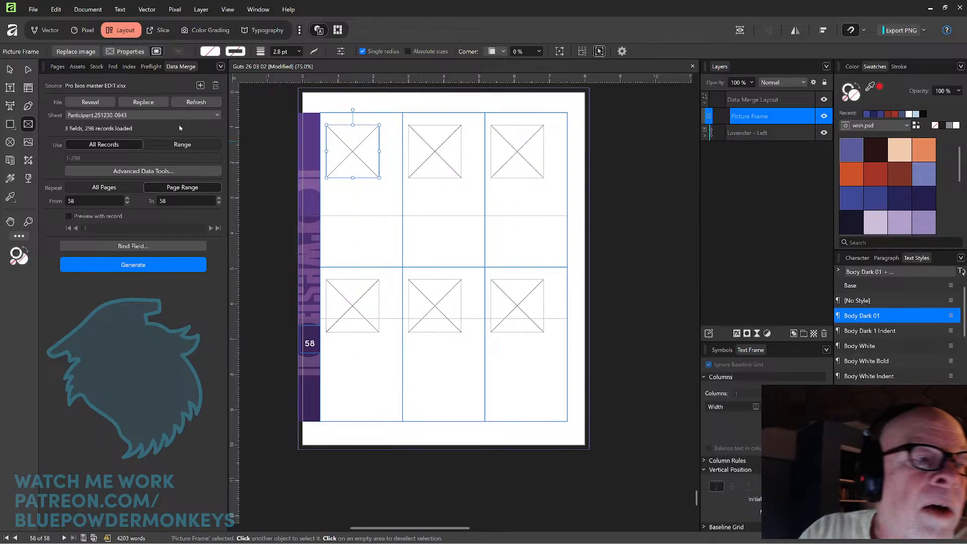
{"action": "left_click", "coordinate": [10, 72]}
{"action": "left_click_drag", "start_coordinate": [356, 172], "coordinate": [354, 157]}
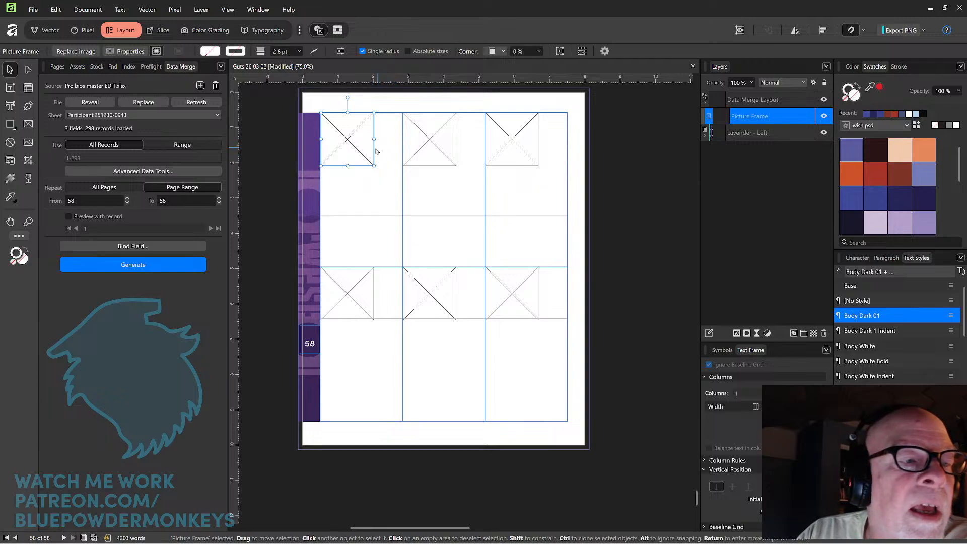
Draw a one-column text frame about 0.69 in wide between the picture frame and the right edge of the first cell
{"action": "left_click", "coordinate": [11, 88]}
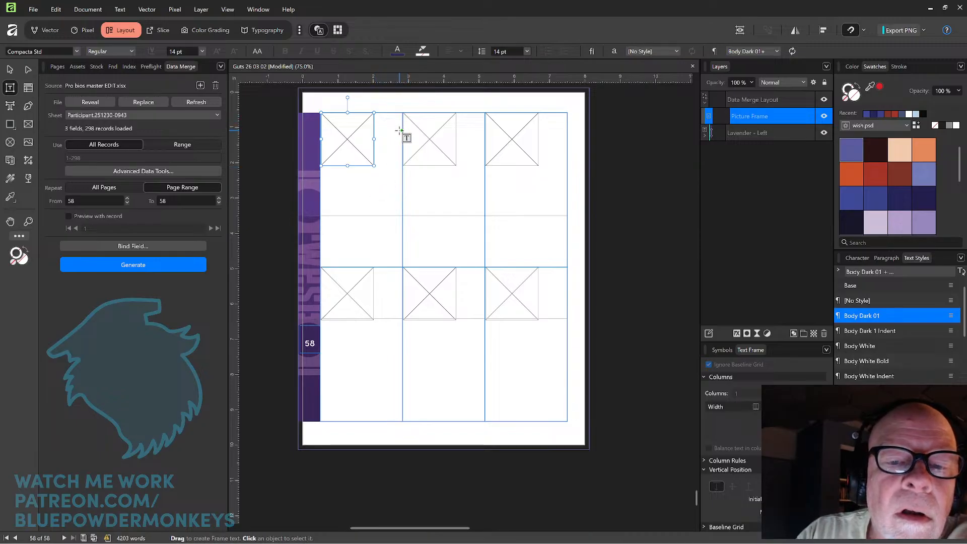
{"action": "left_click_drag", "start_coordinate": [401, 130], "coordinate": [373, 112]}
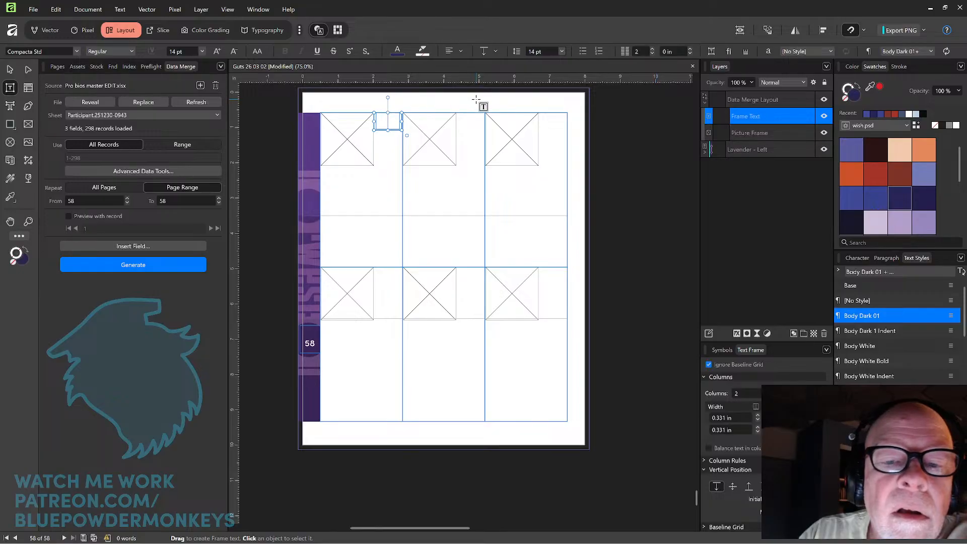
{"action": "left_click", "coordinate": [10, 71]}
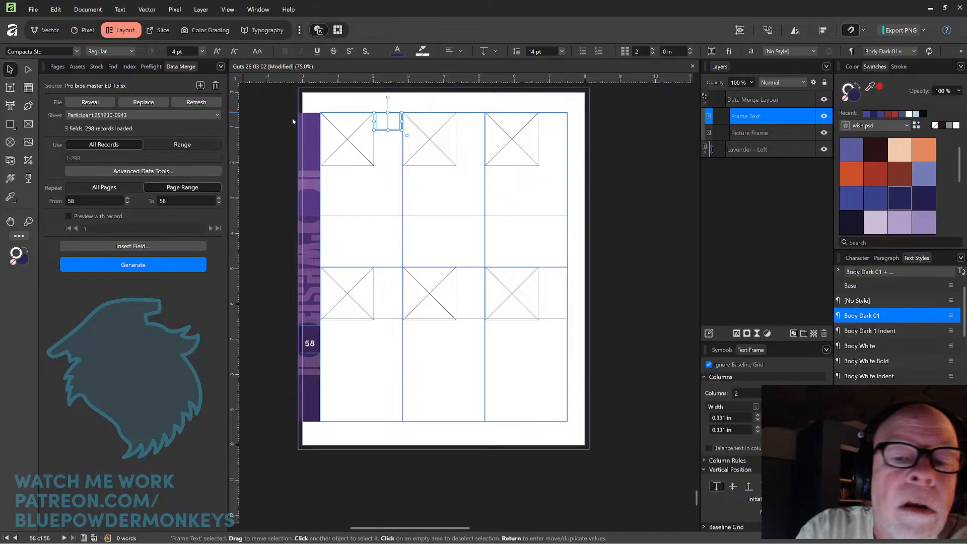
{"action": "left_click_drag", "start_coordinate": [389, 130], "coordinate": [388, 137]}
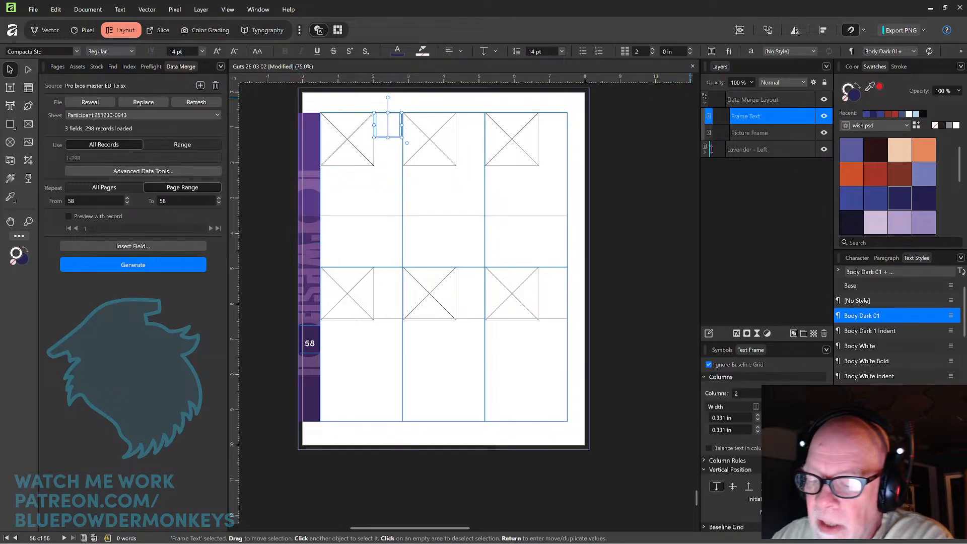
{"action": "left_click", "coordinate": [822, 396]}
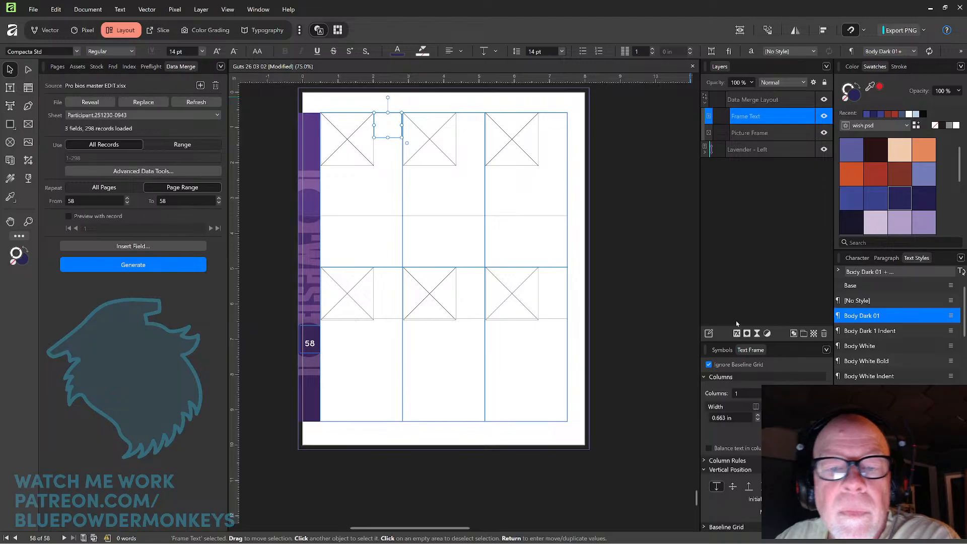
{"action": "left_click_drag", "start_coordinate": [402, 125], "coordinate": [403, 124]}
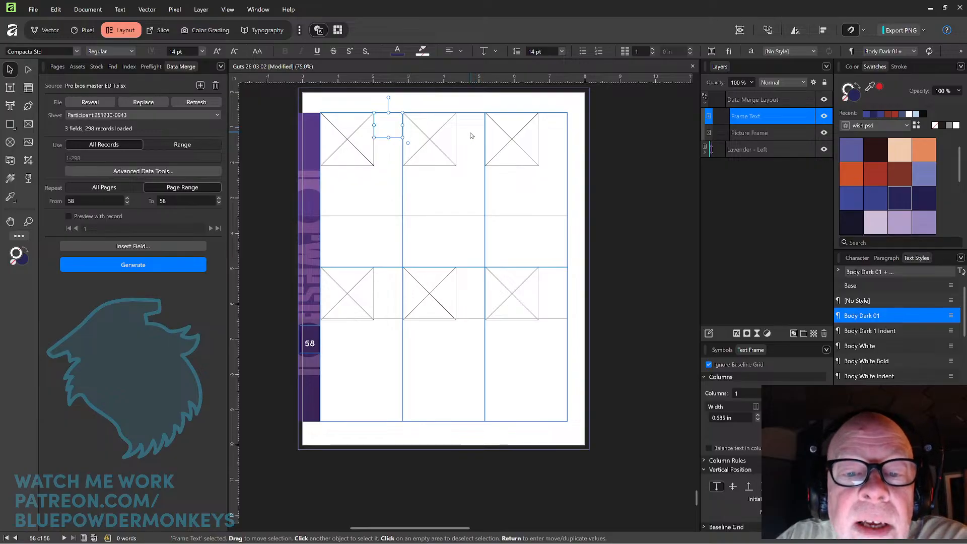
Narrow the text frame beside the picture frame to about 0.45 in wide
{"action": "scroll", "coordinate": [472, 124], "scroll_direction": "up", "scroll_amount": 3}
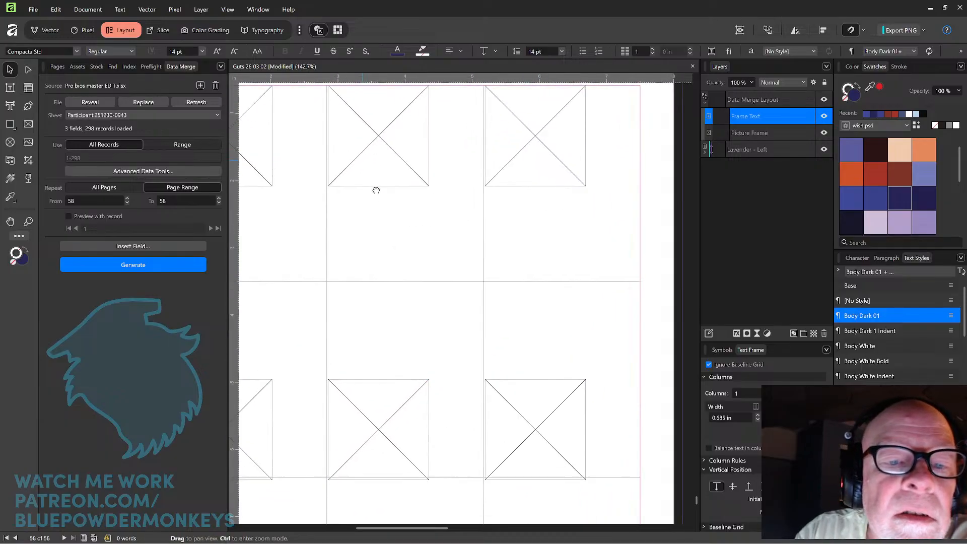
{"action": "scroll", "coordinate": [403, 217], "scroll_direction": "up", "scroll_amount": 2}
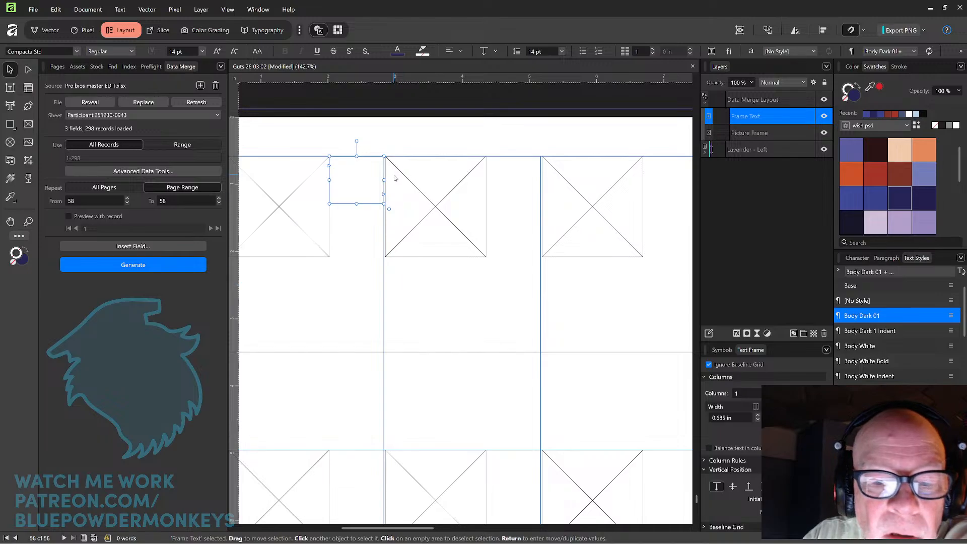
{"action": "left_click_drag", "start_coordinate": [384, 180], "coordinate": [370, 180]}
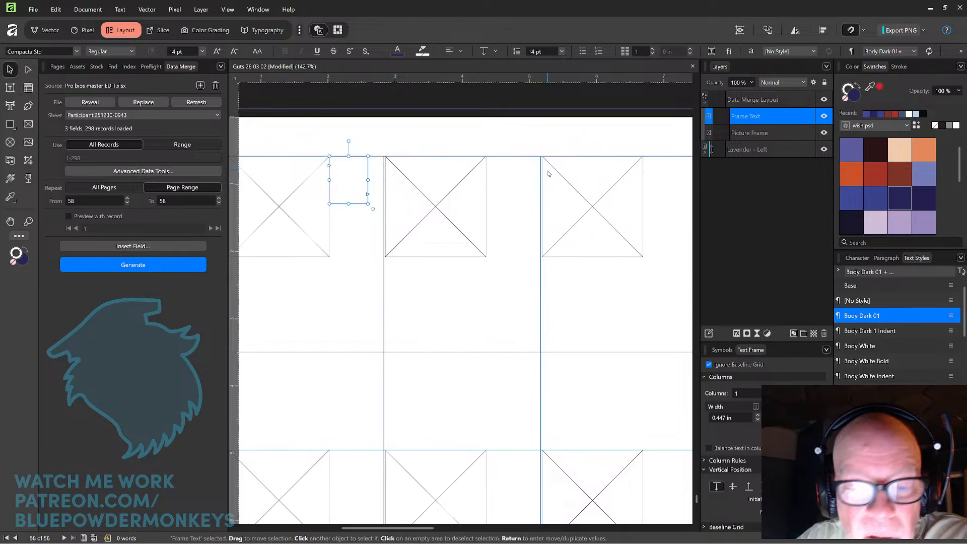
Adjust the data merge layout's left and right edges to meet the page margins
{"action": "left_click_drag", "start_coordinate": [631, 260], "coordinate": [547, 248]}
{"action": "left_click_drag", "start_coordinate": [474, 267], "coordinate": [608, 250]}
{"action": "left_click_drag", "start_coordinate": [309, 368], "coordinate": [365, 290]}
{"action": "left_click", "coordinate": [365, 291]}
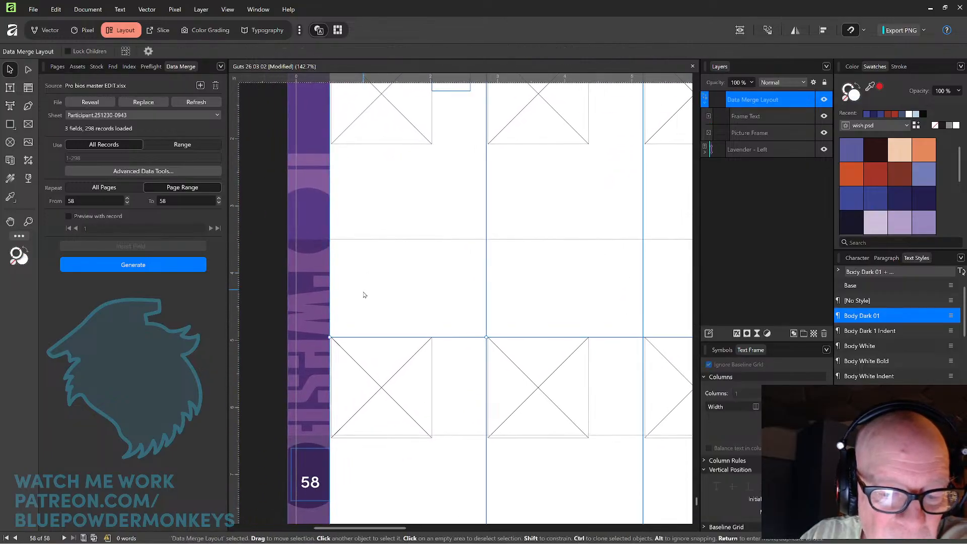
{"action": "mouse_move", "coordinate": [330, 338]}
{"action": "left_mouse_down"}
{"action": "mouse_move", "coordinate": [341, 335]}
{"action": "mouse_move", "coordinate": [328, 334]}
{"action": "left_mouse_up"}
{"action": "left_click_drag", "start_coordinate": [613, 261], "coordinate": [505, 314]}
{"action": "left_click_drag", "start_coordinate": [619, 298], "coordinate": [477, 277]}
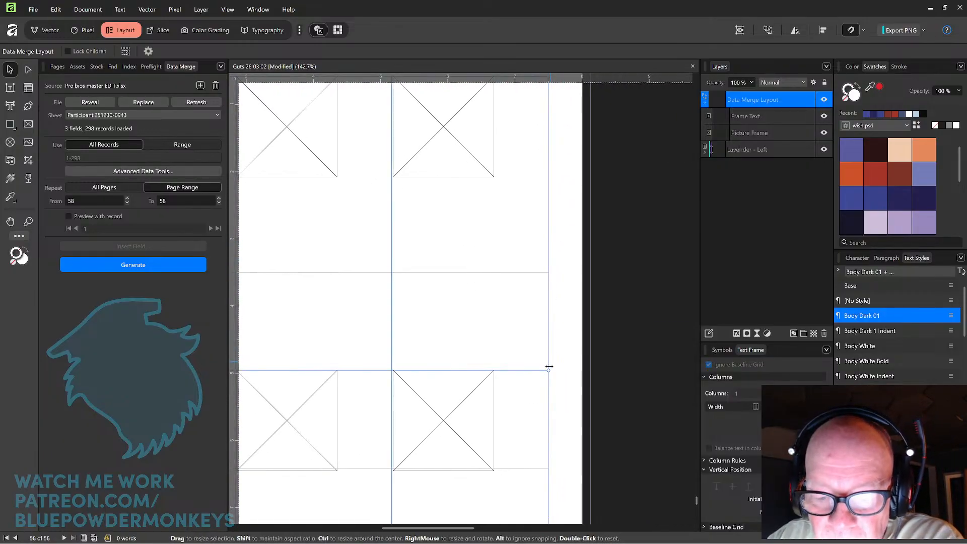
{"action": "mouse_move", "coordinate": [549, 371]}
{"action": "left_mouse_down"}
{"action": "mouse_move", "coordinate": [540, 371]}
{"action": "mouse_move", "coordinate": [549, 370]}
{"action": "left_mouse_up"}
{"action": "key", "text": "space"}
{"action": "left_click_drag", "start_coordinate": [462, 316], "coordinate": [515, 352]}
{"action": "key", "text": "space"}
{"action": "left_click_drag", "start_coordinate": [459, 308], "coordinate": [513, 339]}
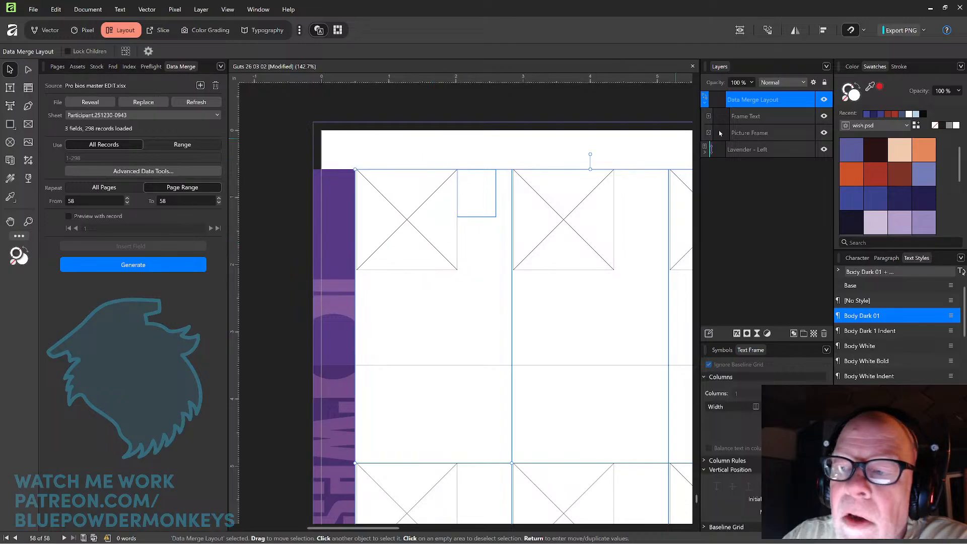
Align the first cell's picture frame left to the spread margin and top to the page margin
{"action": "left_click", "coordinate": [748, 121]}
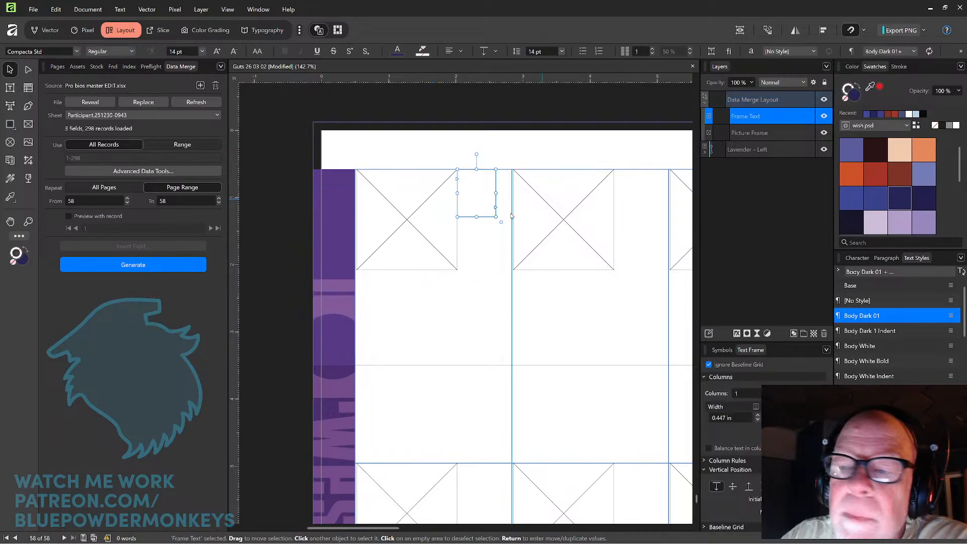
{"action": "left_click", "coordinate": [412, 242]}
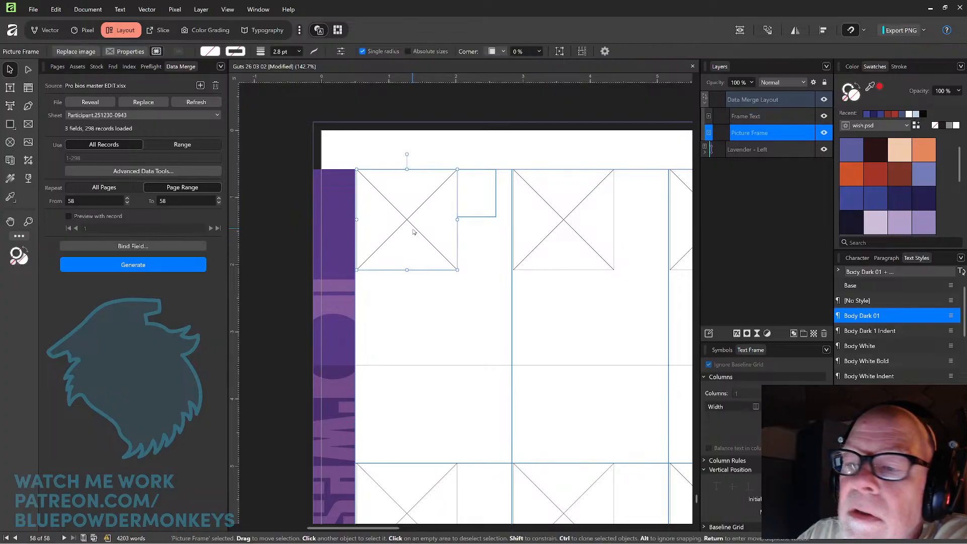
{"action": "left_click_drag", "start_coordinate": [411, 238], "coordinate": [412, 236]}
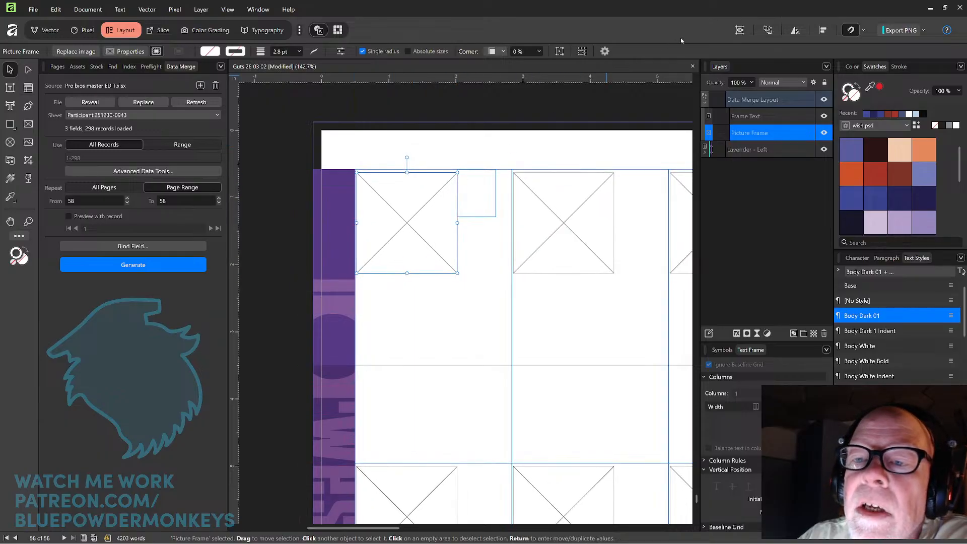
{"action": "left_click", "coordinate": [823, 30]}
{"action": "left_click", "coordinate": [841, 64]}
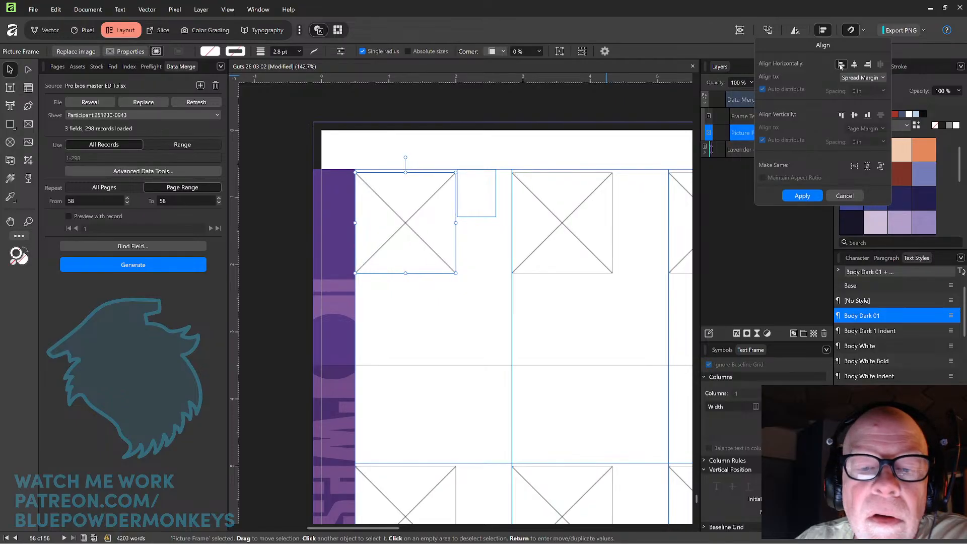
{"action": "left_click", "coordinate": [842, 115]}
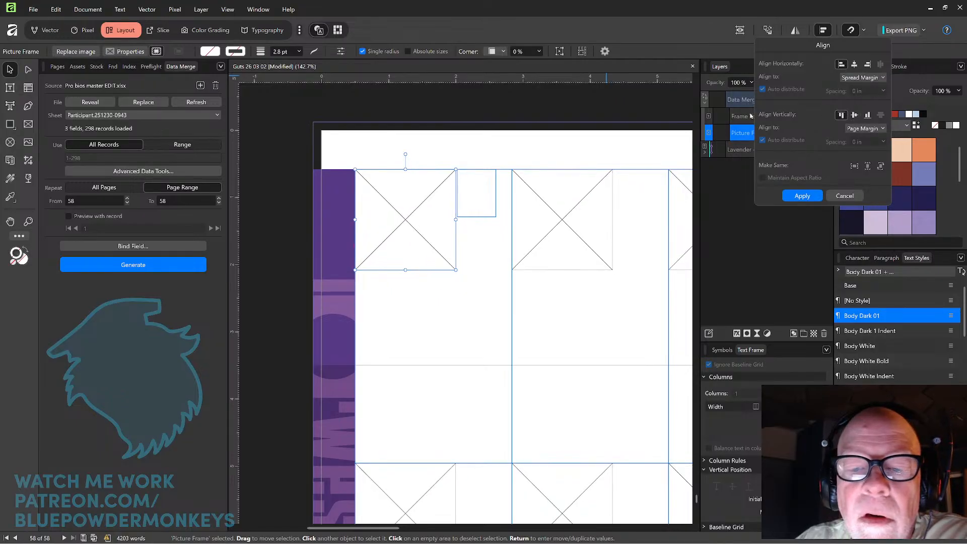
Stretch the text frame to span from the picture frame to the cell's right edge, about 0.71 in wide
{"action": "left_click", "coordinate": [484, 189]}
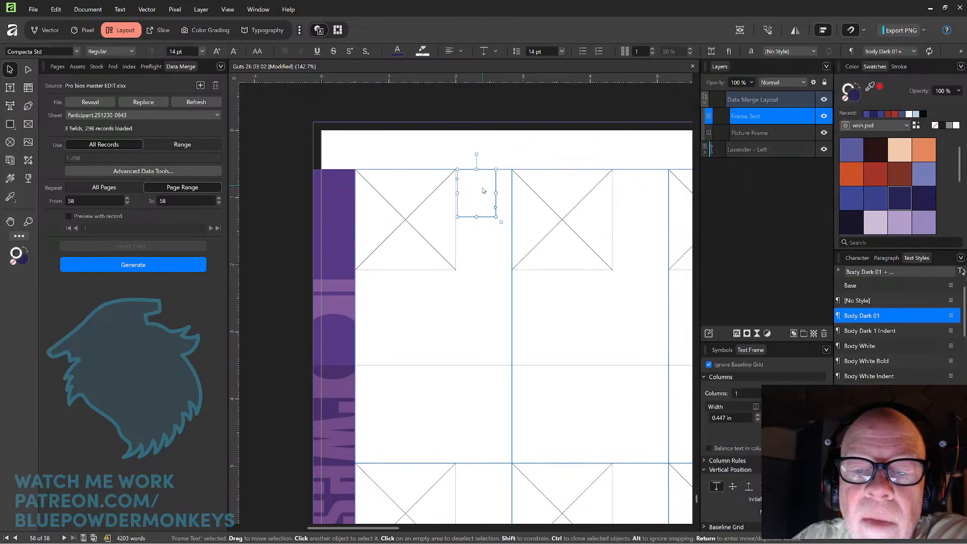
{"action": "left_click_drag", "start_coordinate": [457, 193], "coordinate": [512, 194]}
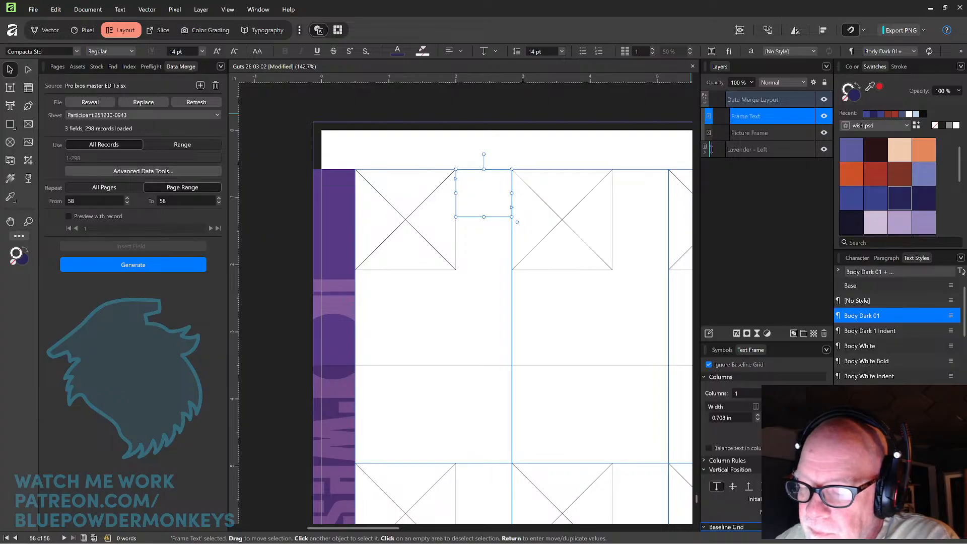
Apply the Heading 1 text style to the small text frame beside the picture frame
{"action": "scroll", "coordinate": [731, 524], "scroll_direction": "down", "scroll_amount": 3}
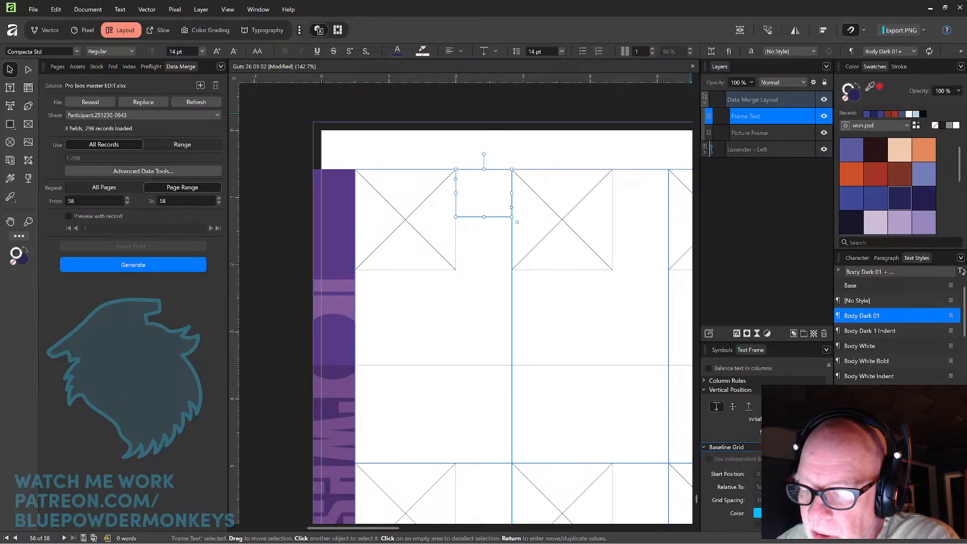
{"action": "scroll", "coordinate": [763, 443], "scroll_direction": "up", "scroll_amount": 1}
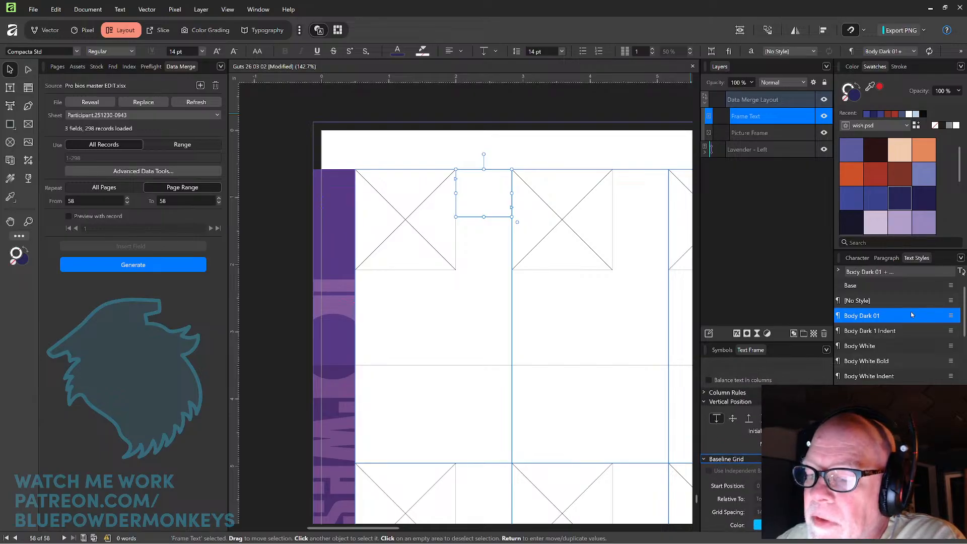
{"action": "left_click_drag", "start_coordinate": [964, 325], "coordinate": [964, 346]}
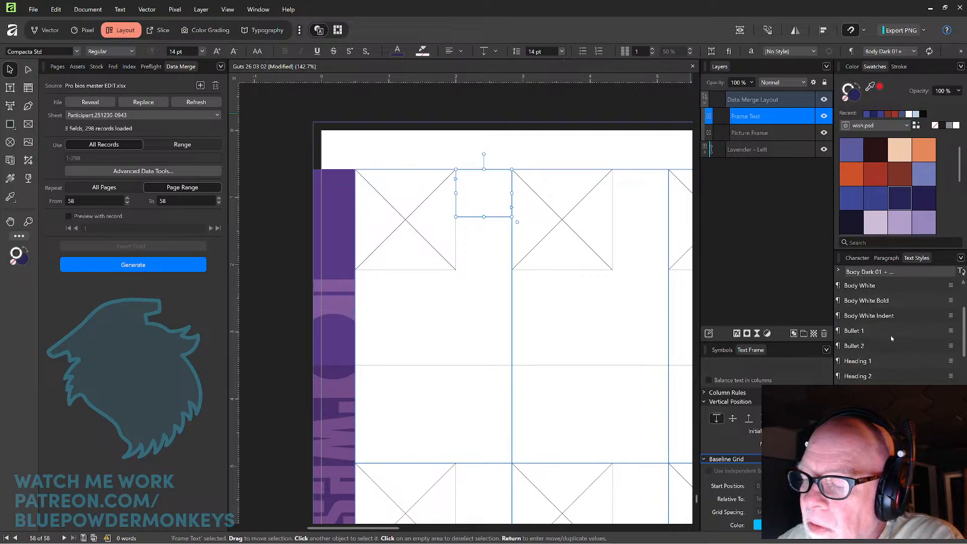
{"action": "left_click", "coordinate": [886, 363]}
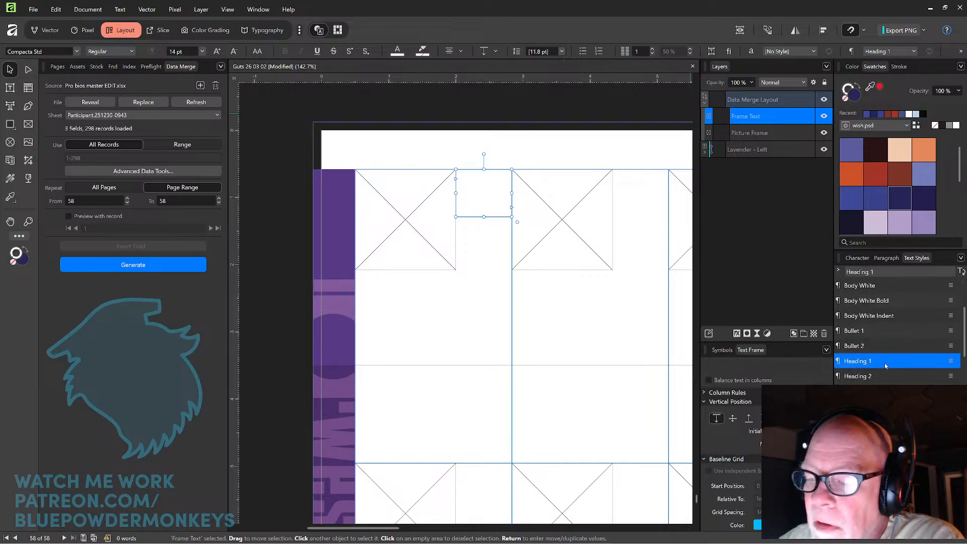
Draw a second text frame across the first cell's full width, starting at the small text frame's bottom edge and ending at the cell's lower guide
{"action": "left_click", "coordinate": [9, 89]}
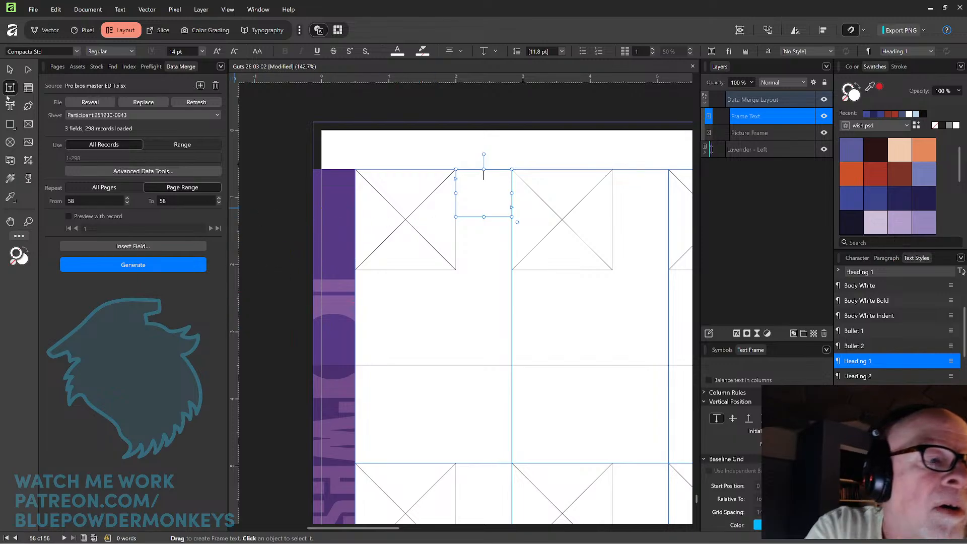
{"action": "left_click_drag", "start_coordinate": [406, 220], "coordinate": [512, 365]}
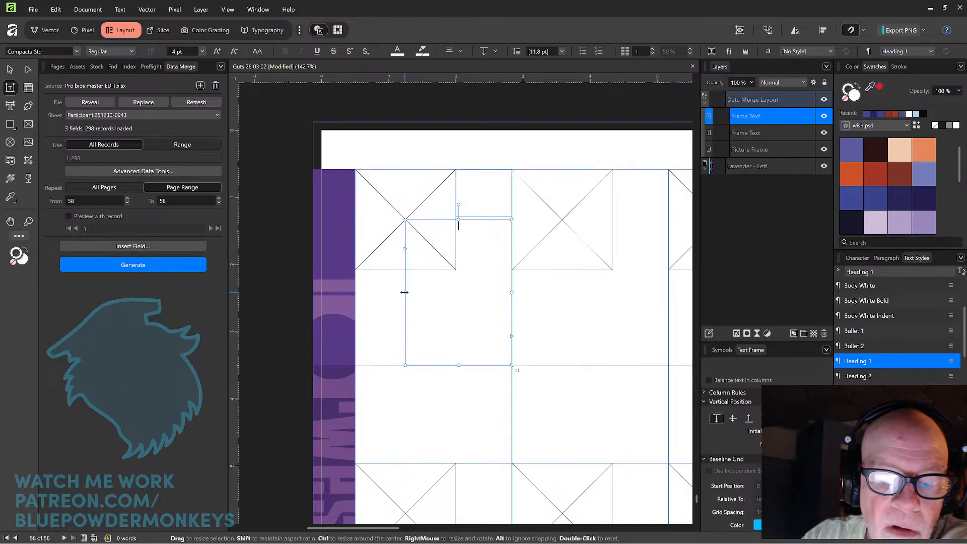
{"action": "left_click_drag", "start_coordinate": [405, 293], "coordinate": [356, 292]}
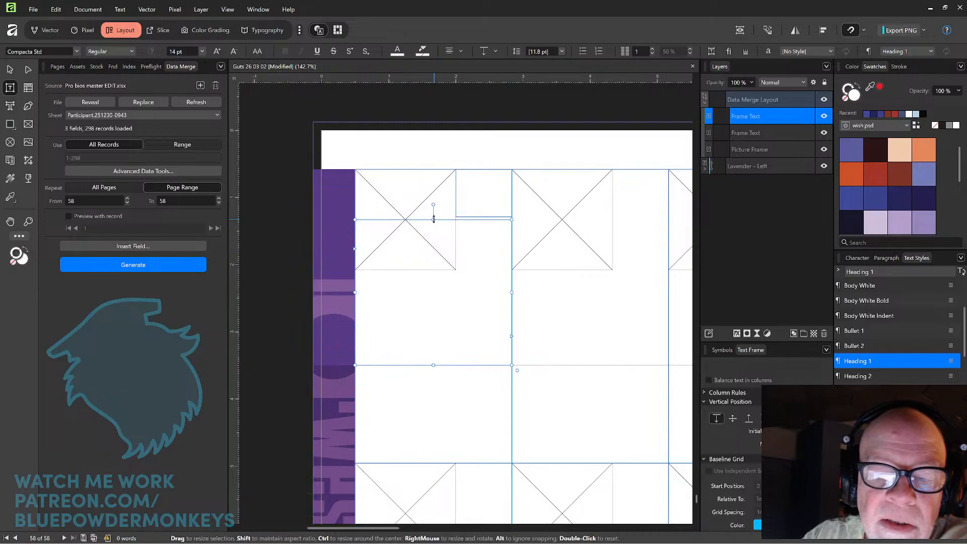
{"action": "left_click_drag", "start_coordinate": [434, 223], "coordinate": [442, 217]}
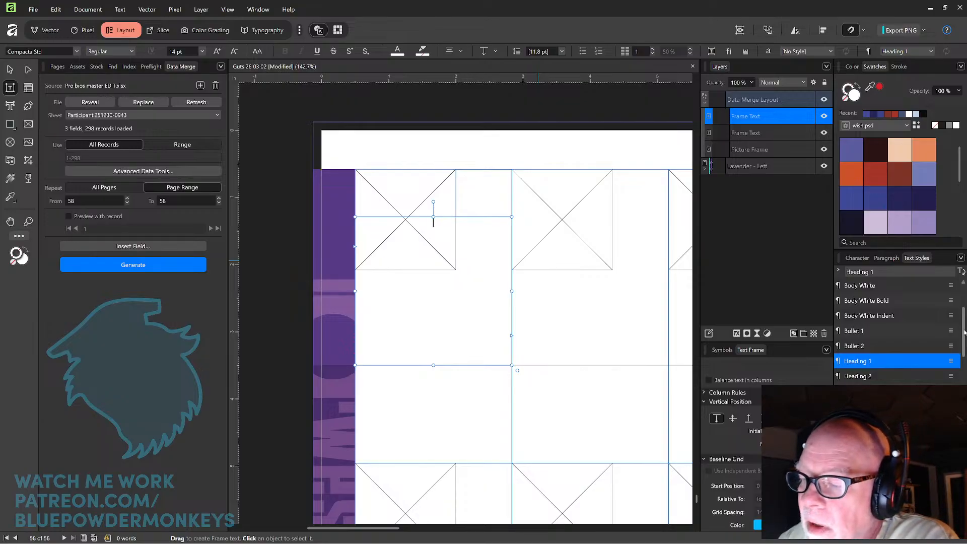
Clear the heading style from the new large text frame by applying [No Style]
{"action": "scroll", "coordinate": [964, 333], "scroll_direction": "down", "scroll_amount": 3}
{"action": "scroll", "coordinate": [963, 333], "scroll_direction": "up", "scroll_amount": 3}
{"action": "scroll", "coordinate": [964, 330], "scroll_direction": "up", "scroll_amount": 2}
{"action": "scroll", "coordinate": [964, 323], "scroll_direction": "up", "scroll_amount": 1}
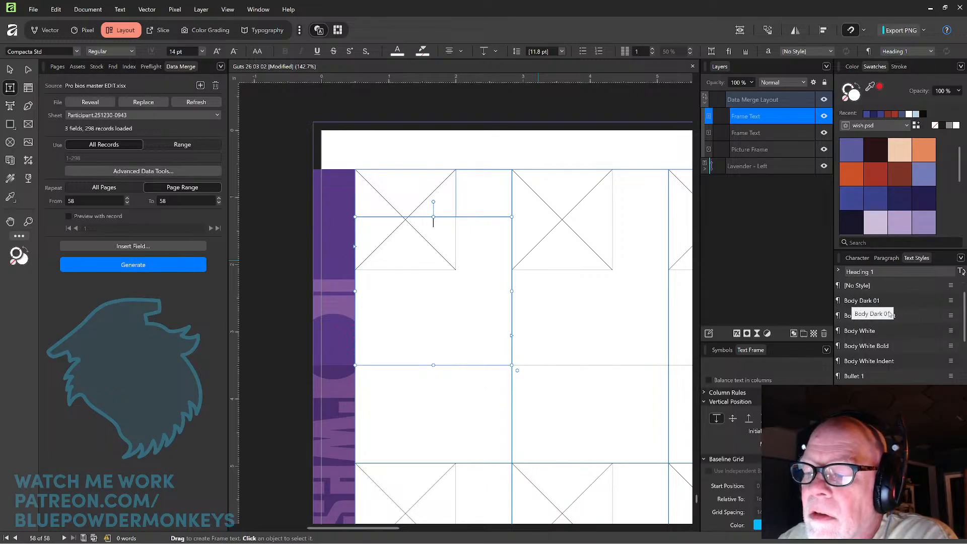
{"action": "left_click", "coordinate": [902, 285]}
Apply the No Spacing paragraph style to the large text frame
{"action": "left_click_drag", "start_coordinate": [963, 315], "coordinate": [960, 355]}
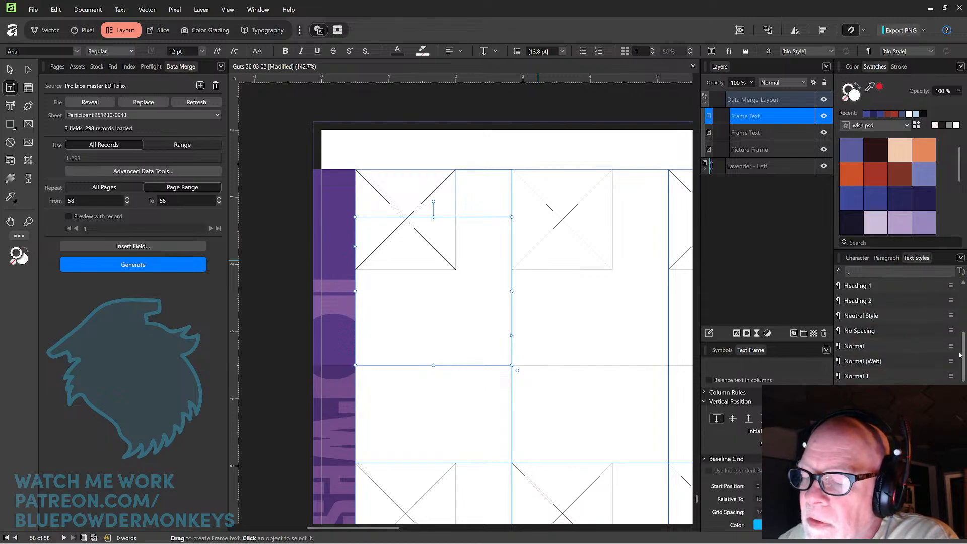
{"action": "left_click", "coordinate": [910, 333]}
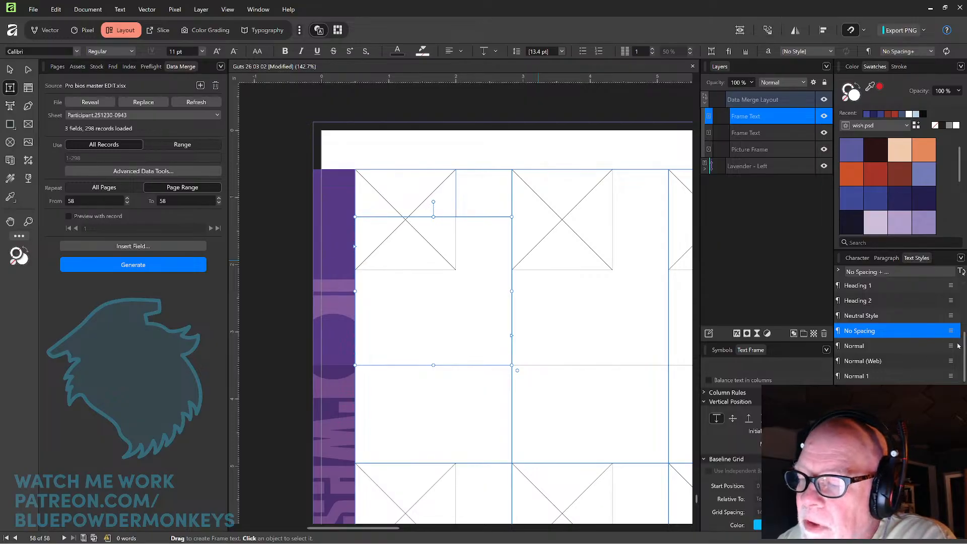
{"action": "scroll", "coordinate": [956, 355], "scroll_direction": "down", "scroll_amount": 3}
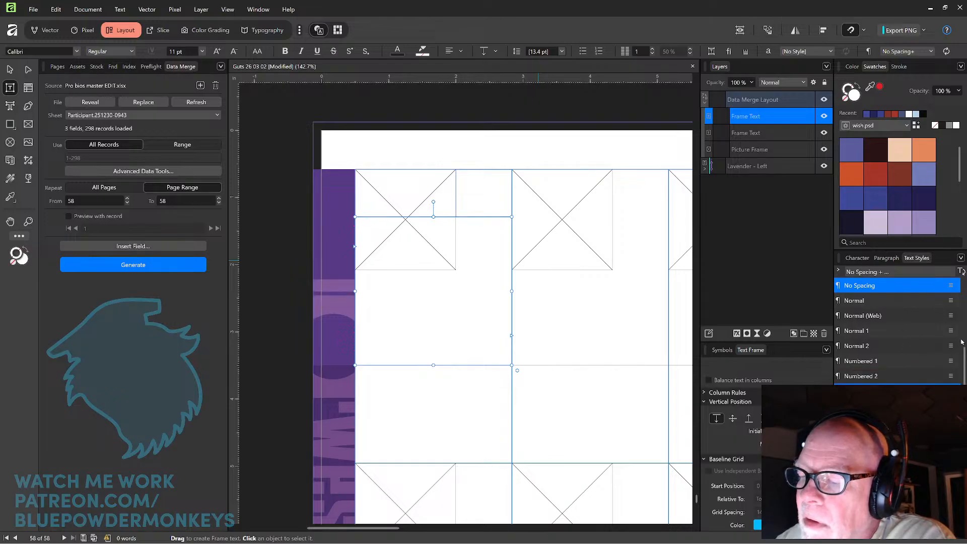
{"action": "scroll", "coordinate": [957, 343], "scroll_direction": "up", "scroll_amount": 5}
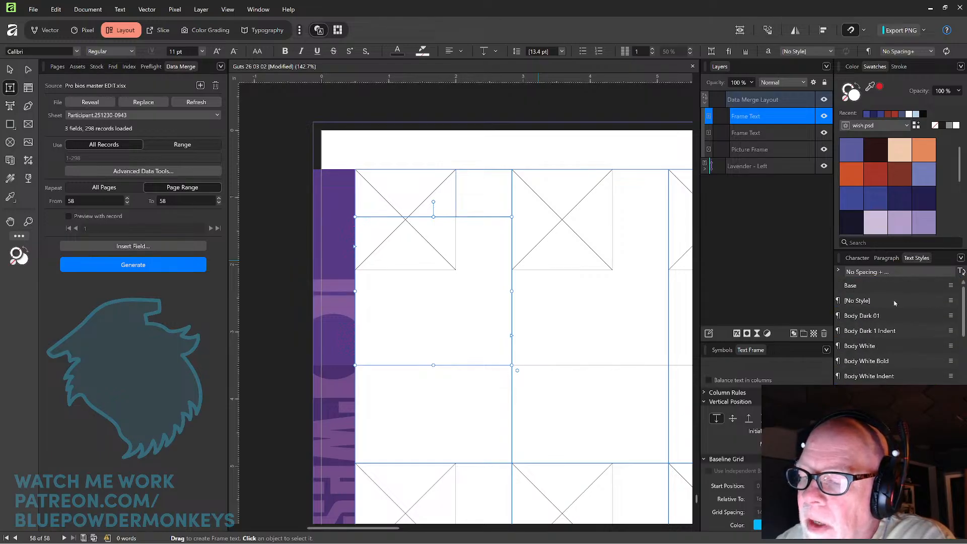
Return the large text frame to [No Style] and bring its general text frame settings into view
{"action": "left_click", "coordinate": [897, 301]}
{"action": "left_click_drag", "start_coordinate": [964, 317], "coordinate": [960, 369]}
{"action": "scroll", "coordinate": [955, 332], "scroll_direction": "up", "scroll_amount": 5}
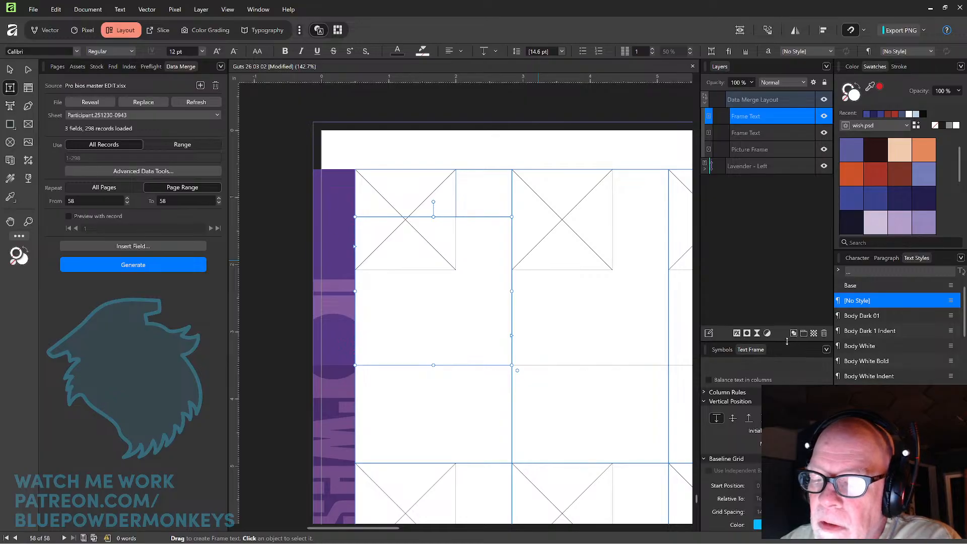
{"action": "left_click_drag", "start_coordinate": [787, 341], "coordinate": [800, 231]}
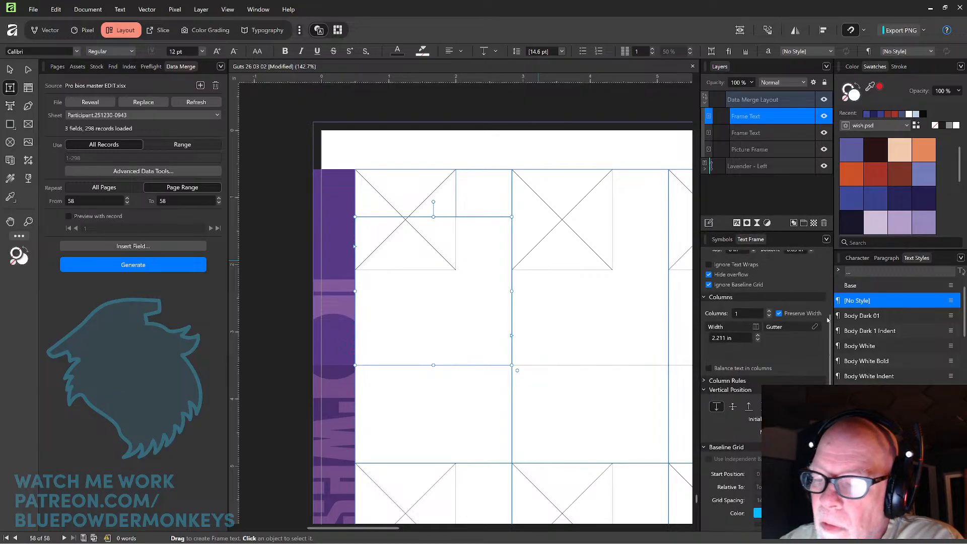
{"action": "left_click_drag", "start_coordinate": [830, 324], "coordinate": [837, 270]}
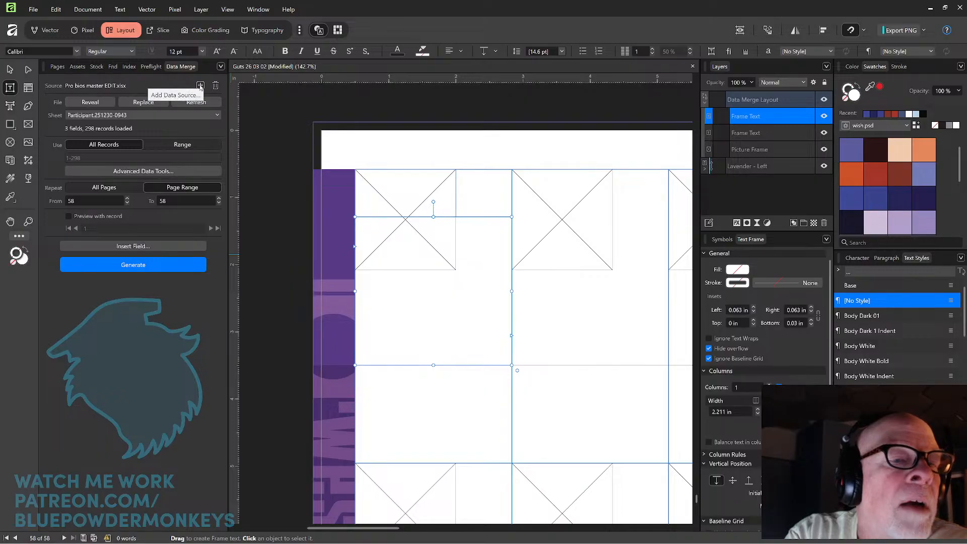
Remove the current data merge source and add Pro bios master EDIT.xlsx again from the Pro Bios folder
{"action": "left_click", "coordinate": [215, 85]}
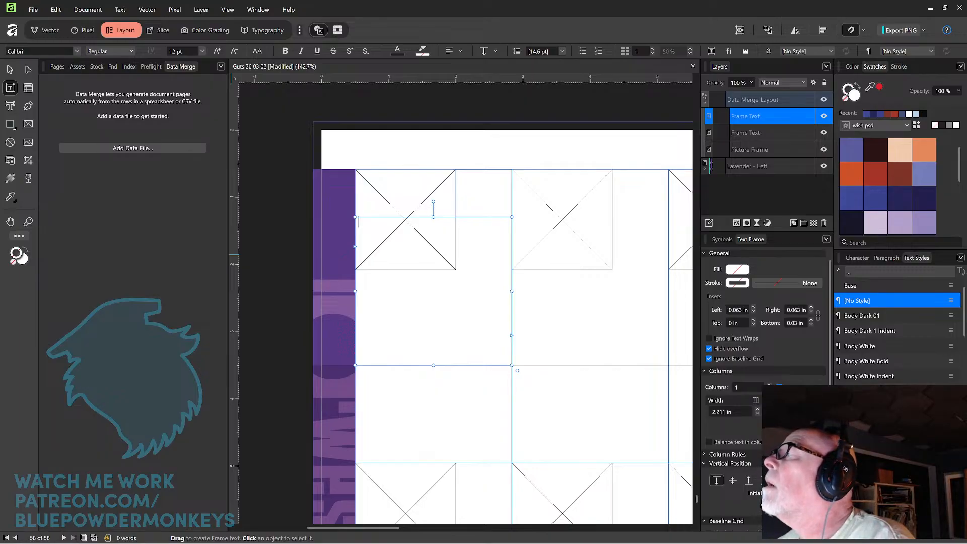
{"action": "left_click_drag", "start_coordinate": [540, 38], "coordinate": [587, 108]}
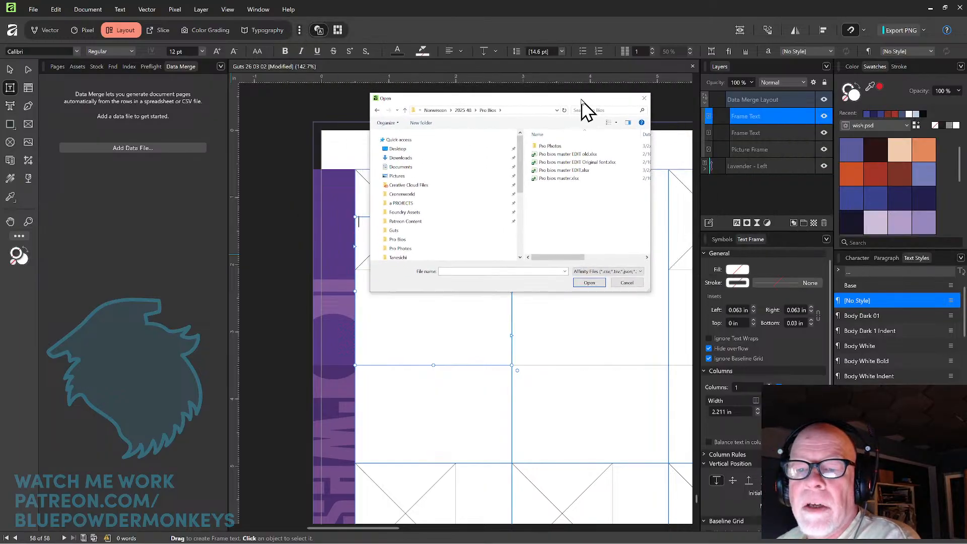
{"action": "left_click", "coordinate": [564, 171]}
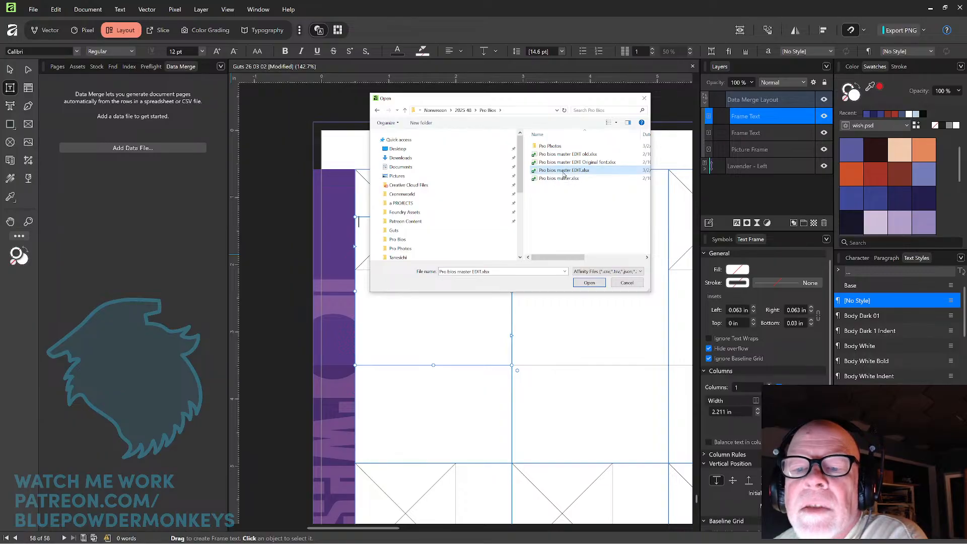
{"action": "left_click", "coordinate": [598, 284]}
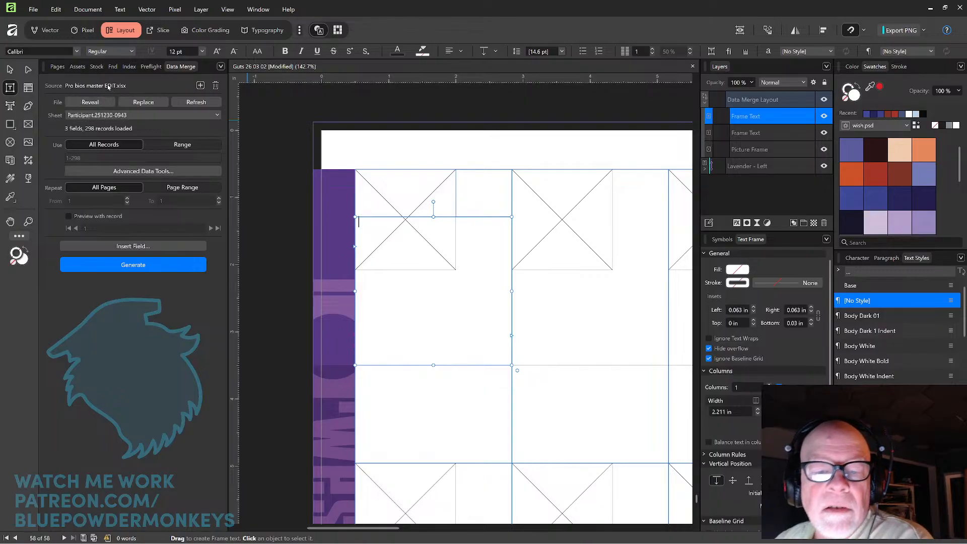
Insert the BIO field in the large text frame and the NAME field in the small frame beside the picture
{"action": "left_click", "coordinate": [185, 247]}
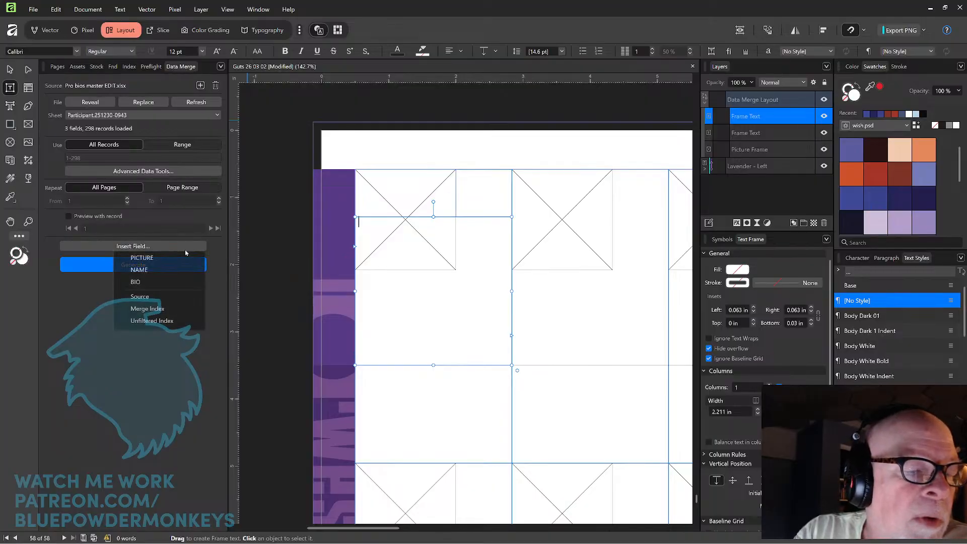
{"action": "left_click", "coordinate": [155, 282]}
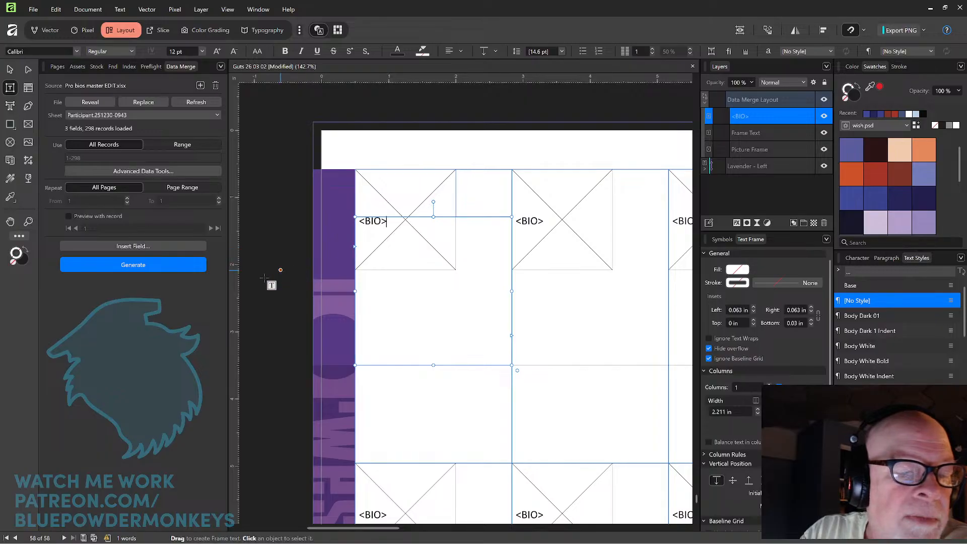
{"action": "left_click", "coordinate": [473, 183]}
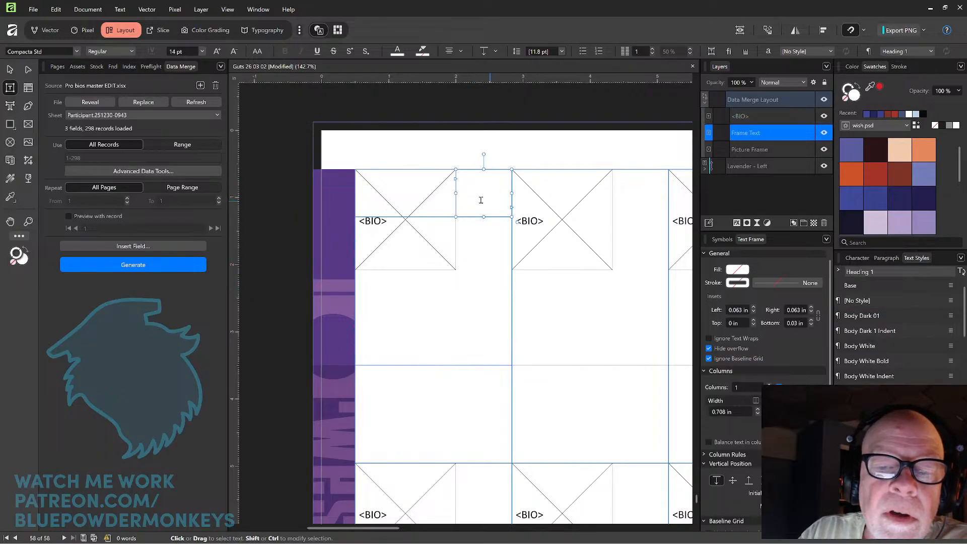
{"action": "left_click", "coordinate": [181, 246]}
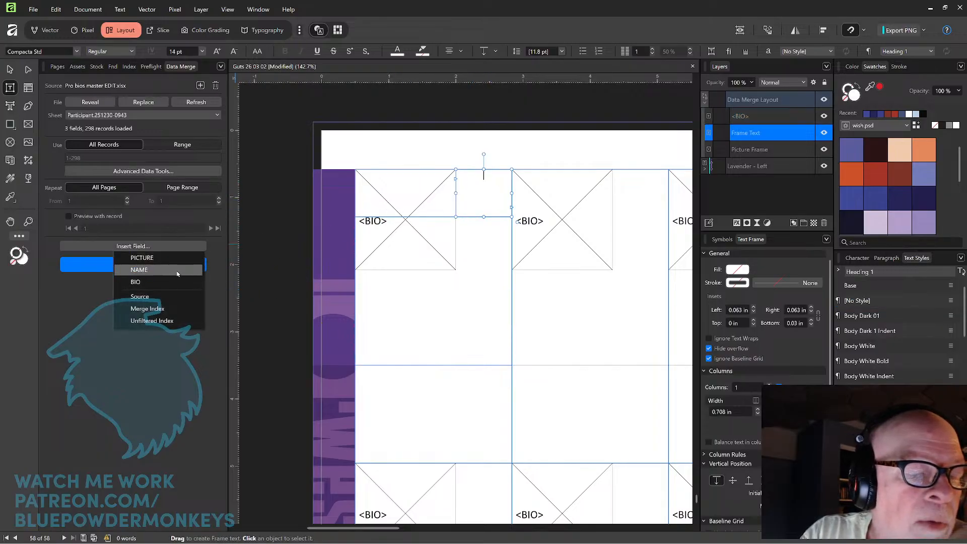
{"action": "left_click", "coordinate": [179, 271]}
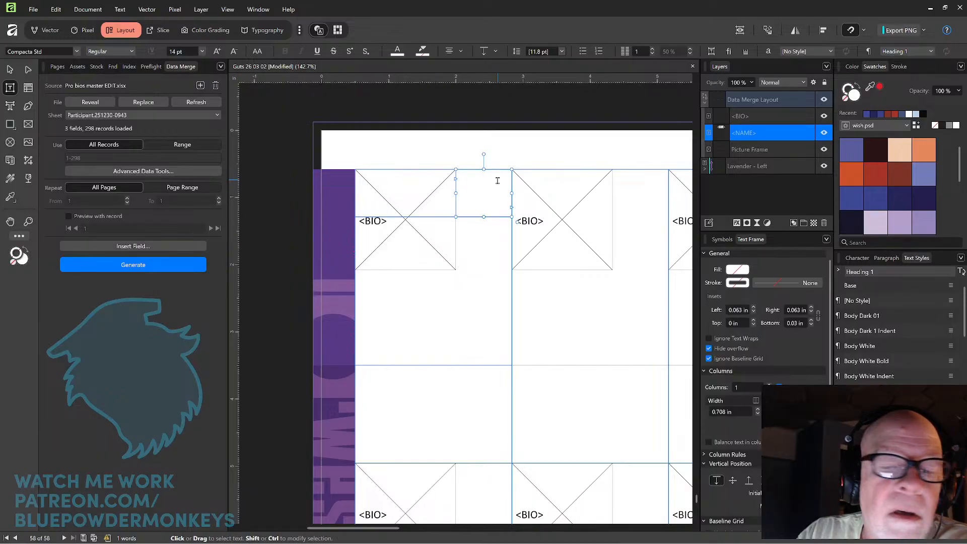
{"action": "key", "text": "BackSpace"}
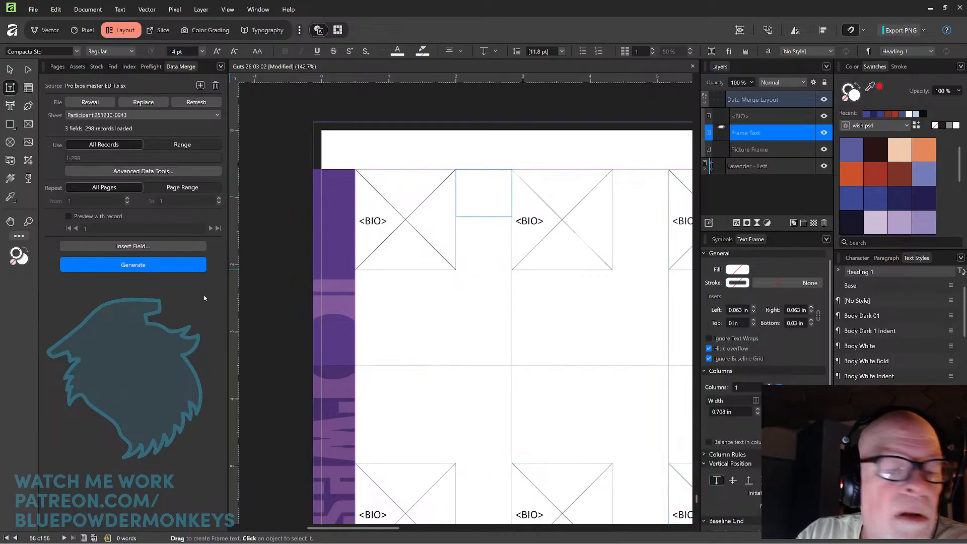
{"action": "left_click", "coordinate": [175, 249]}
{"action": "left_click", "coordinate": [169, 270]}
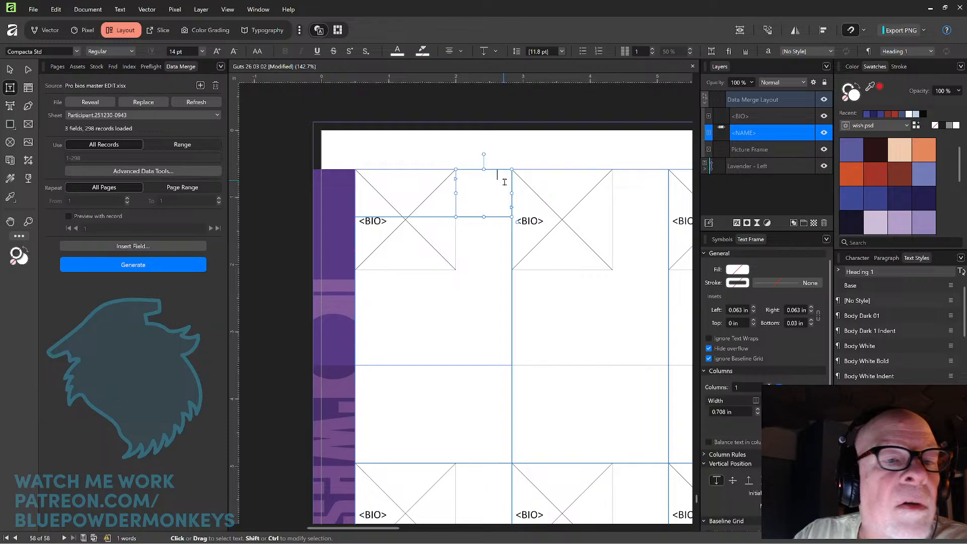
Colour the NAME field text with the dark red swatch from the wish.psd palette
{"action": "left_click_drag", "start_coordinate": [472, 175], "coordinate": [510, 176]}
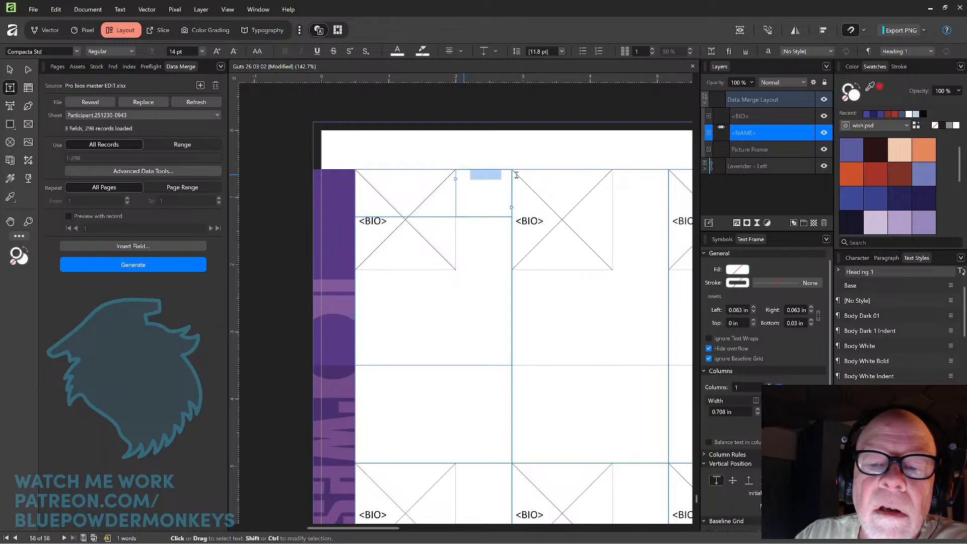
{"action": "mouse_move", "coordinate": [960, 170]}
{"action": "left_mouse_down"}
{"action": "mouse_move", "coordinate": [956, 222]}
{"action": "mouse_move", "coordinate": [963, 159]}
{"action": "left_mouse_up"}
{"action": "left_click", "coordinate": [901, 177]}
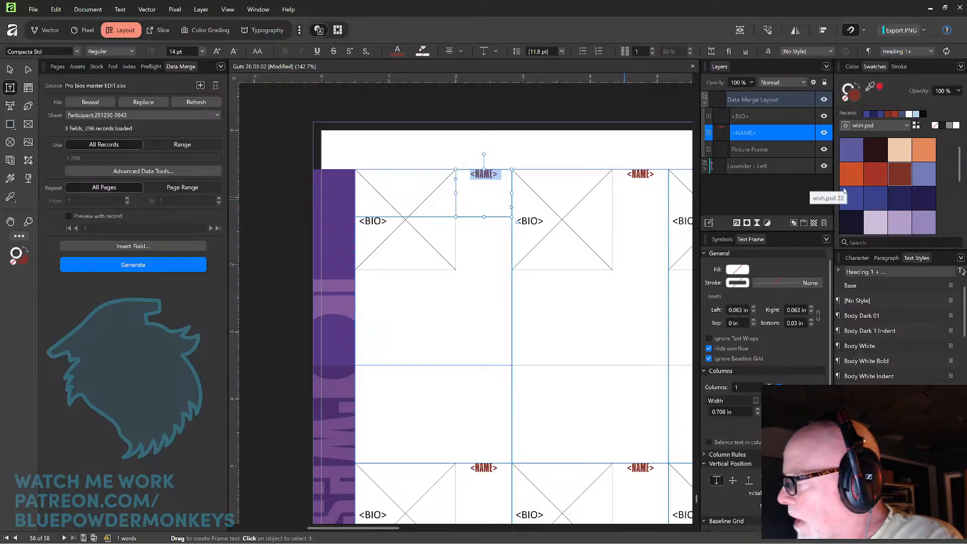
{"action": "key", "text": "ctrl+minus"}
{"action": "key", "text": "ctrl+minus"}
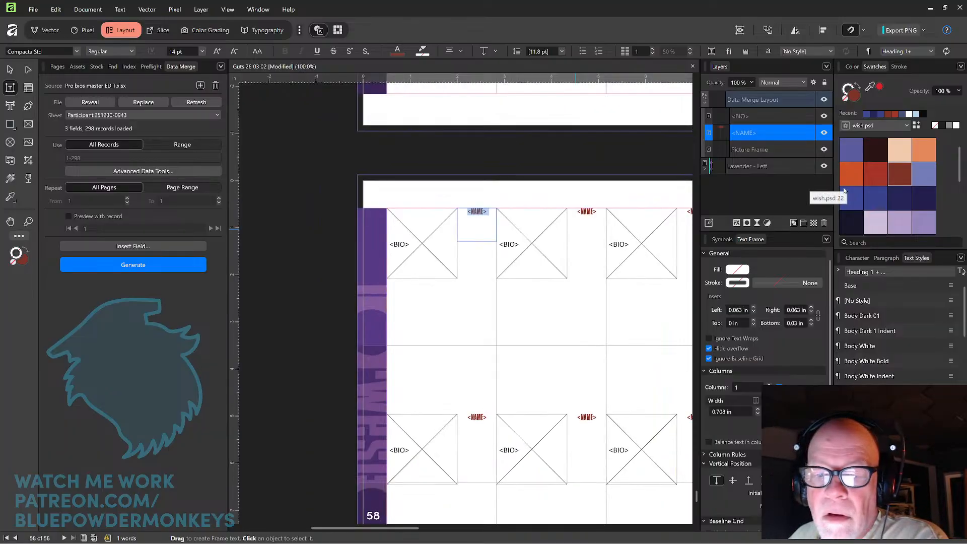
{"action": "key", "text": "ctrl+plus"}
{"action": "key", "text": "ctrl+plus"}
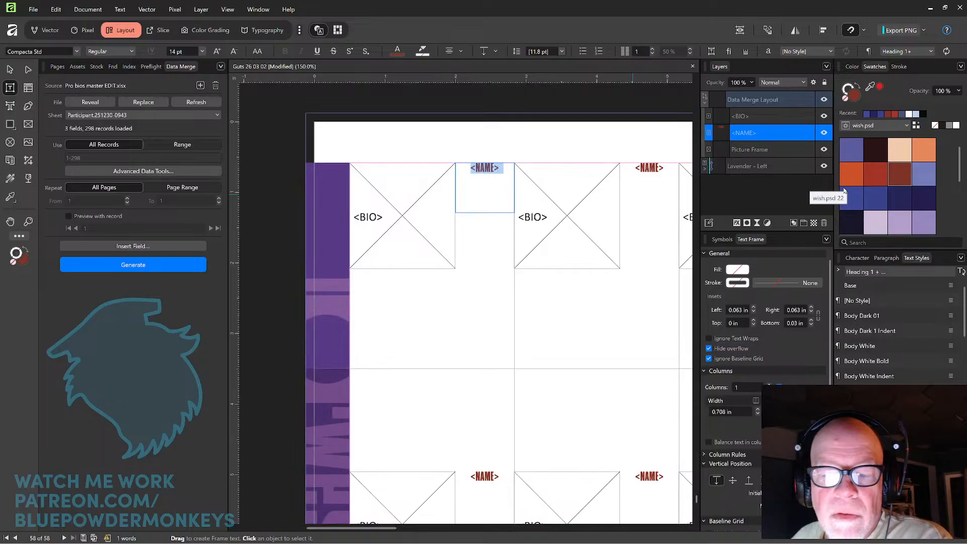
{"action": "key", "text": "Escape"}
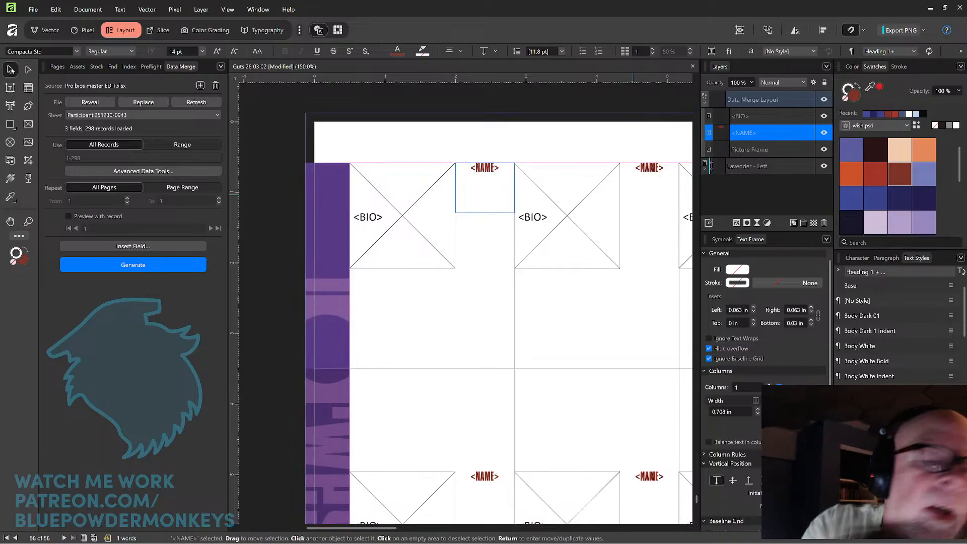
Give the first picture frame a Square text wrap so the bio text flows around it
{"action": "left_click", "coordinate": [397, 174]}
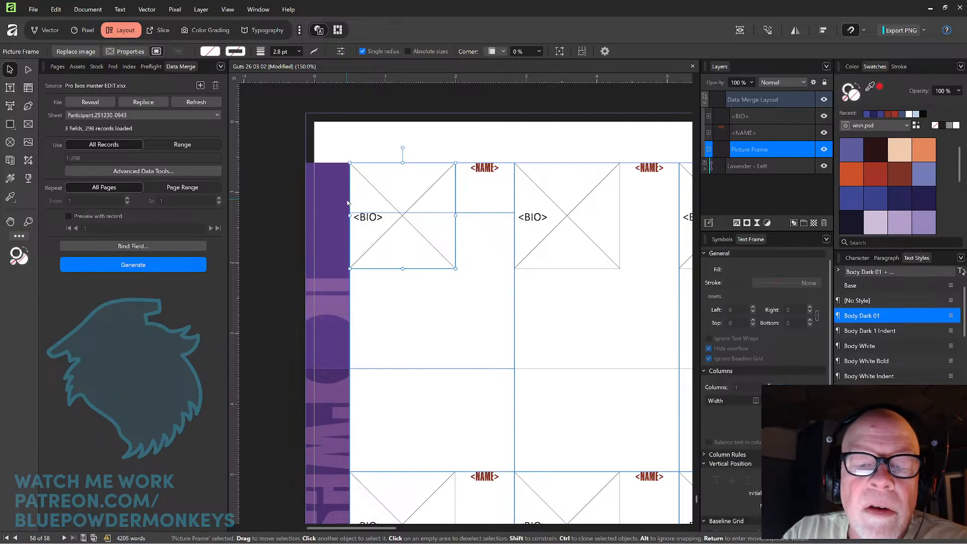
{"action": "left_click", "coordinate": [120, 9]}
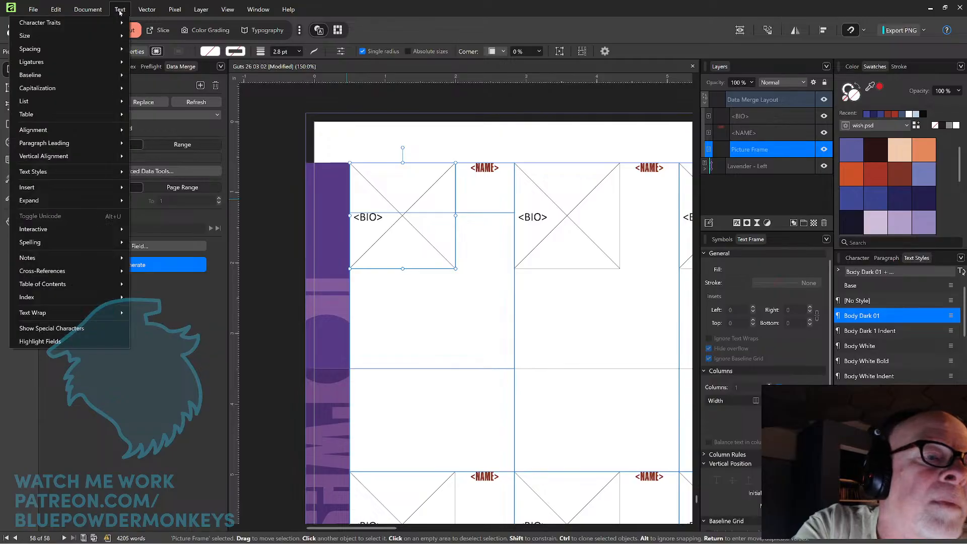
{"action": "mouse_move", "coordinate": [100, 313]}
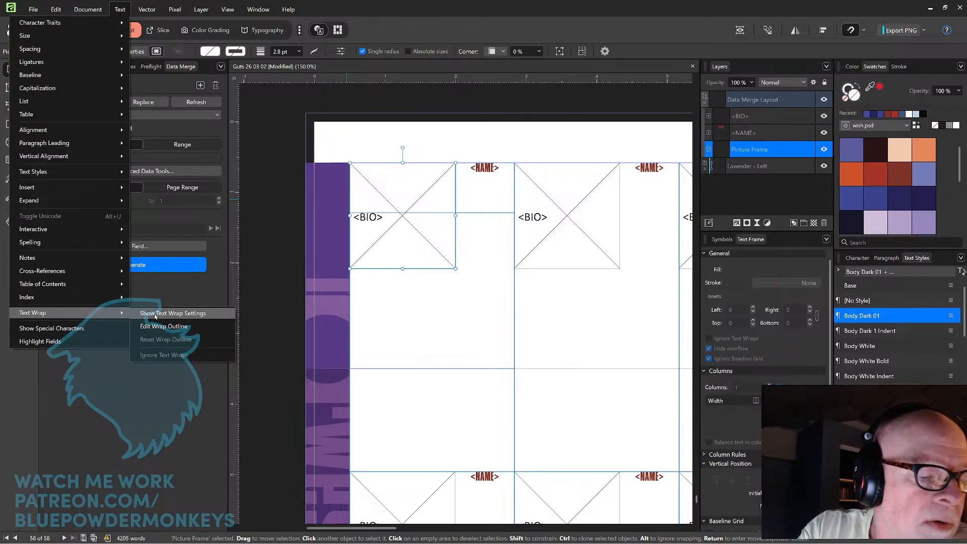
{"action": "left_click", "coordinate": [190, 316]}
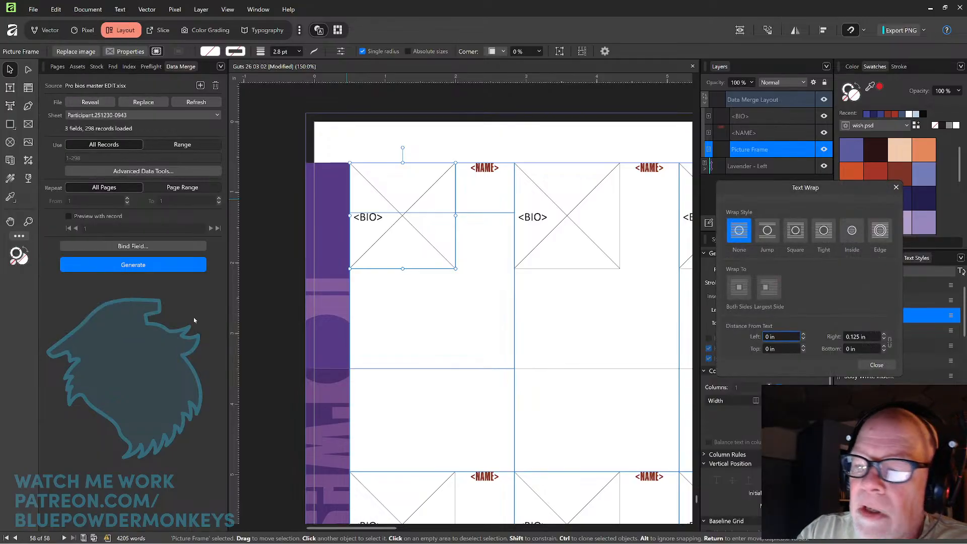
{"action": "left_click_drag", "start_coordinate": [816, 186], "coordinate": [785, 302]}
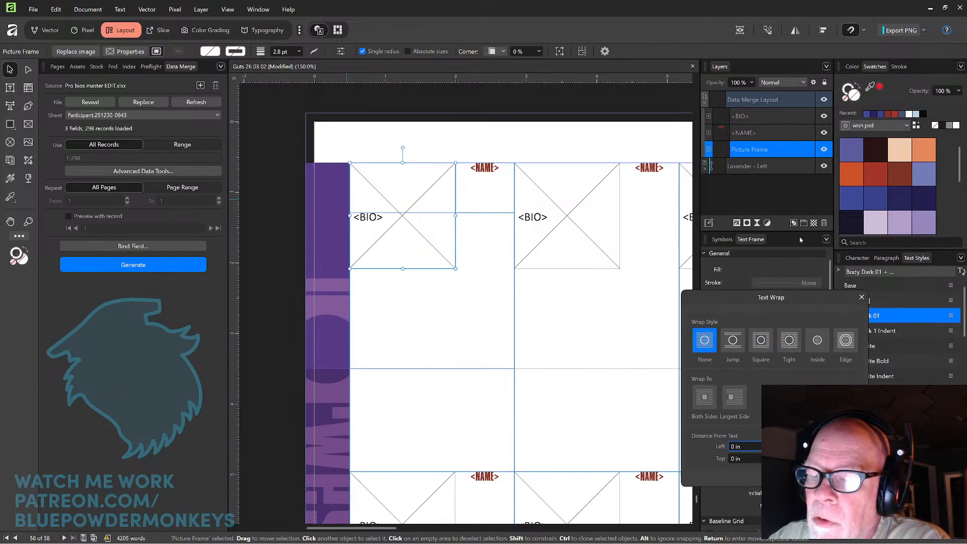
{"action": "left_click_drag", "start_coordinate": [819, 295], "coordinate": [829, 246]}
{"action": "left_click", "coordinate": [770, 290]}
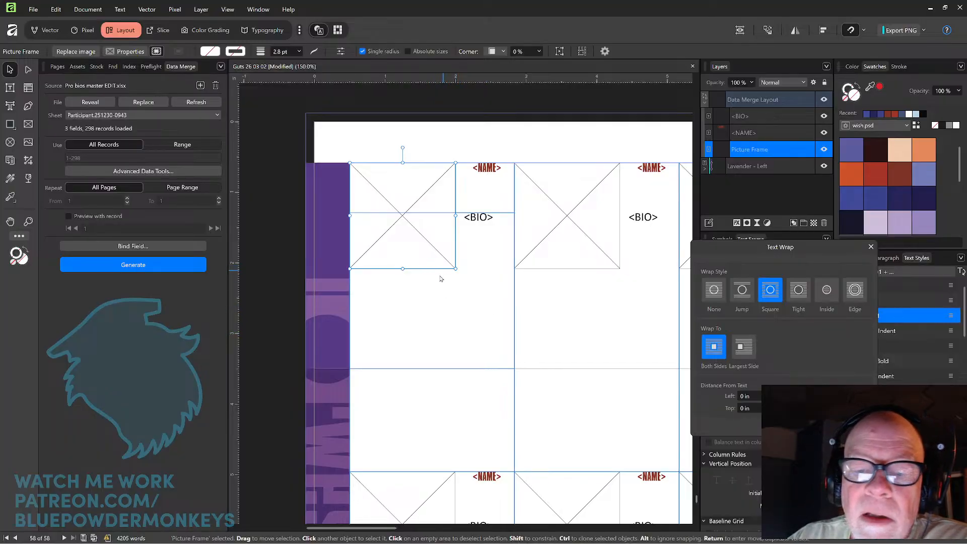
{"action": "left_click", "coordinate": [871, 248]}
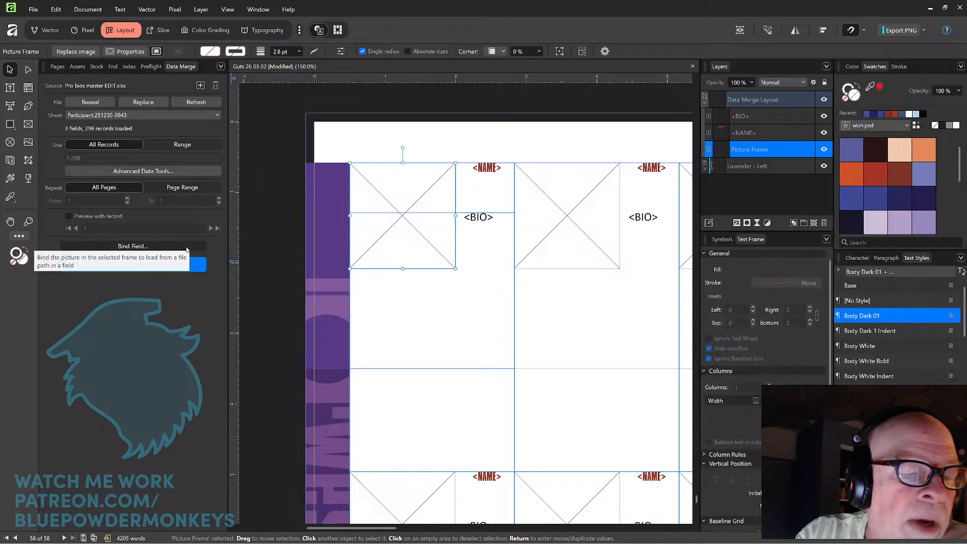
Bind the selected picture frame to the data source's picture path field
{"action": "left_click", "coordinate": [161, 246]}
{"action": "left_click", "coordinate": [166, 258]}
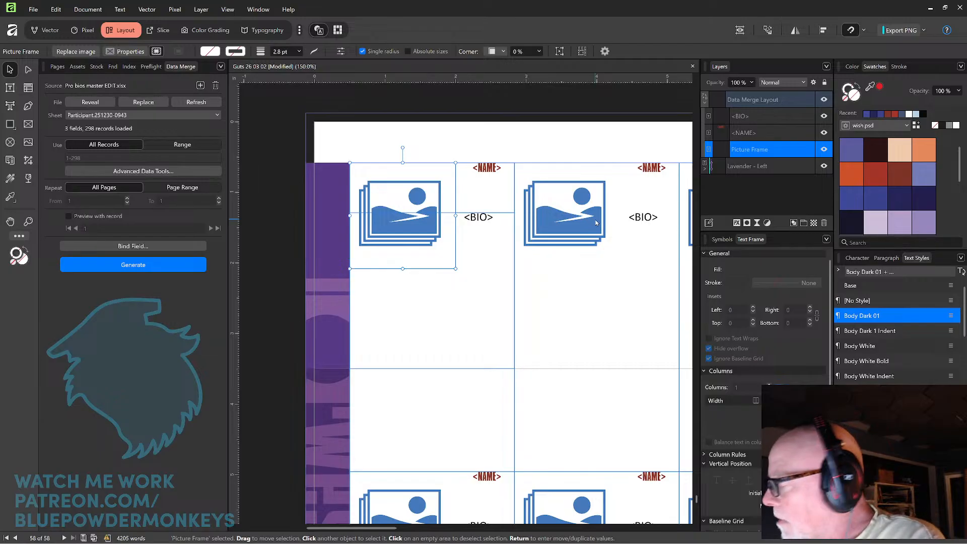
{"action": "key", "text": "ctrl+minus"}
{"action": "key", "text": "ctrl+minus"}
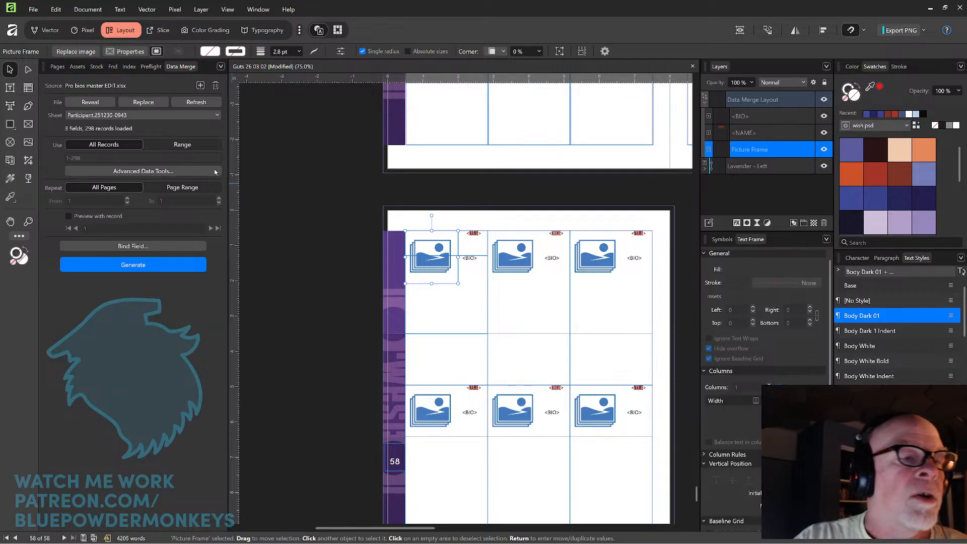
Limit the data merge repeat to a page range from 58 to 58
{"action": "left_click", "coordinate": [57, 66]}
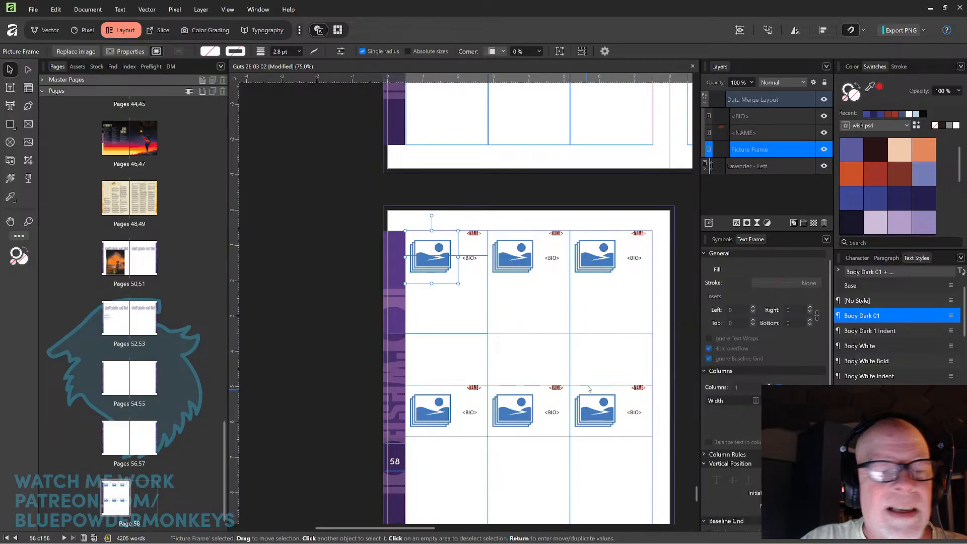
{"action": "left_click", "coordinate": [172, 67]}
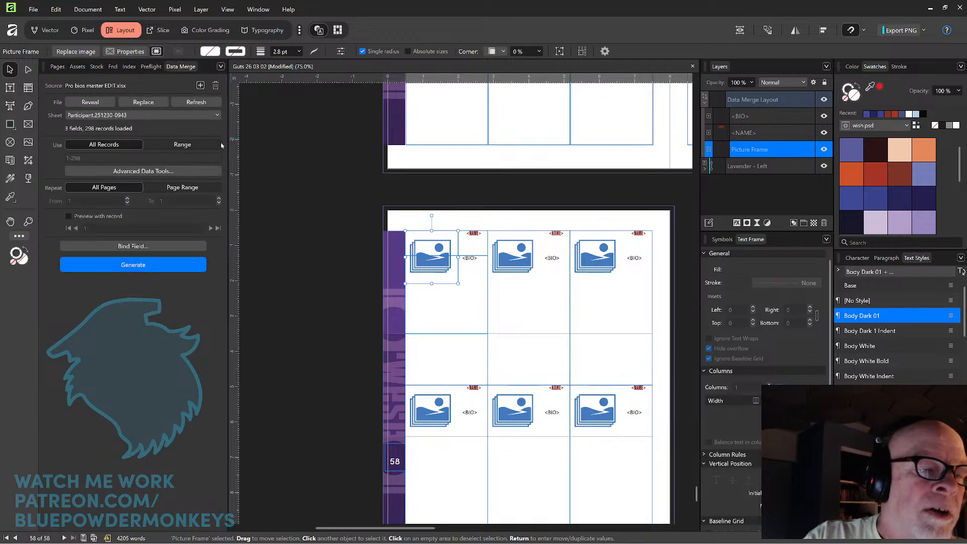
{"action": "left_click", "coordinate": [185, 191]}
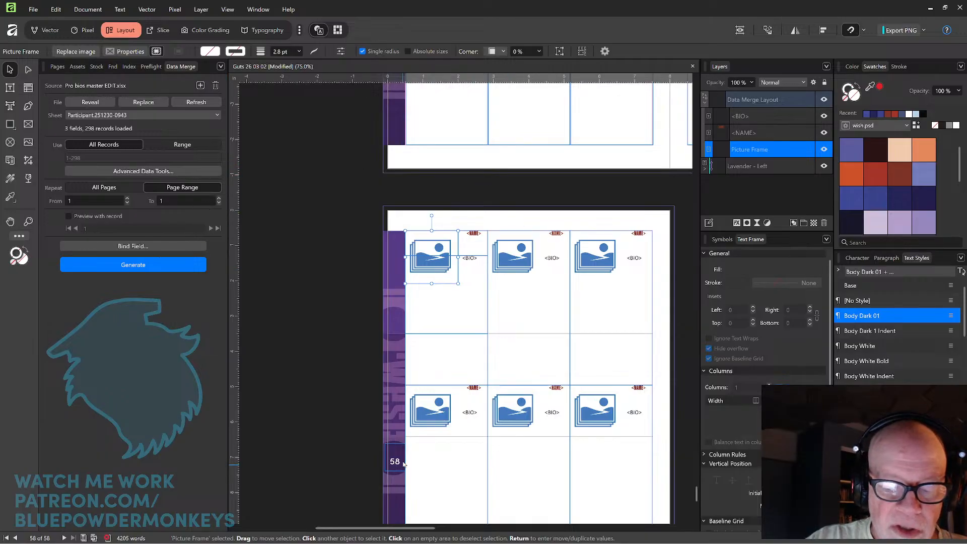
{"action": "left_click", "coordinate": [102, 201]}
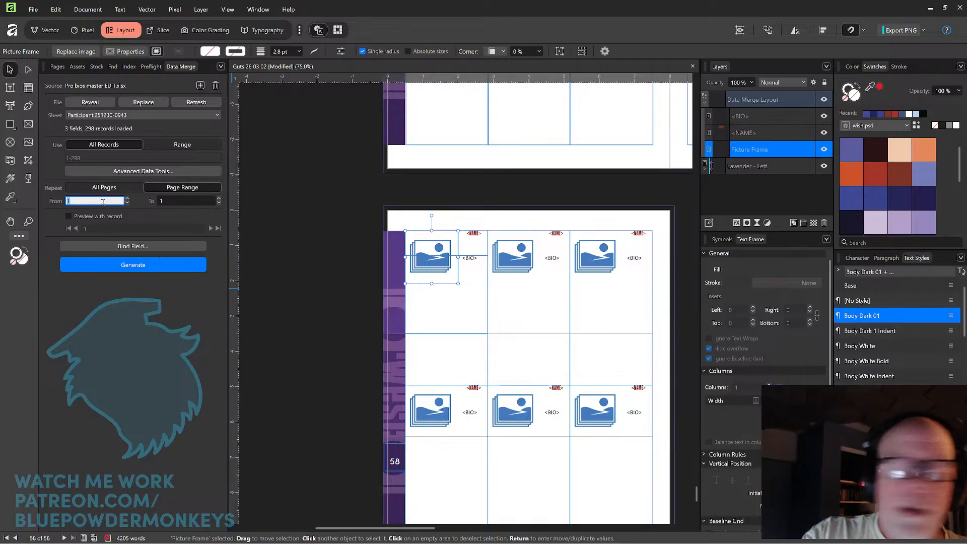
{"action": "type", "text": "58"}
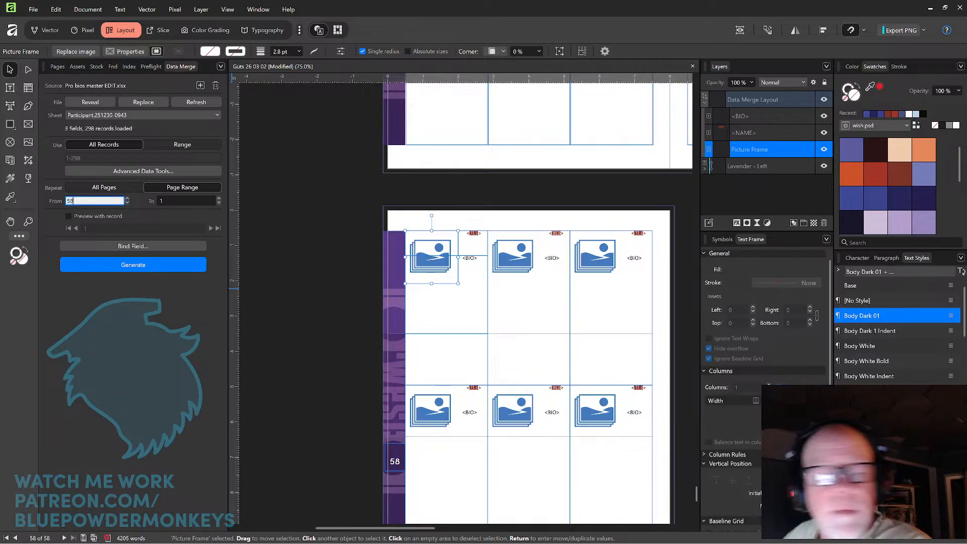
{"action": "key", "text": "Return"}
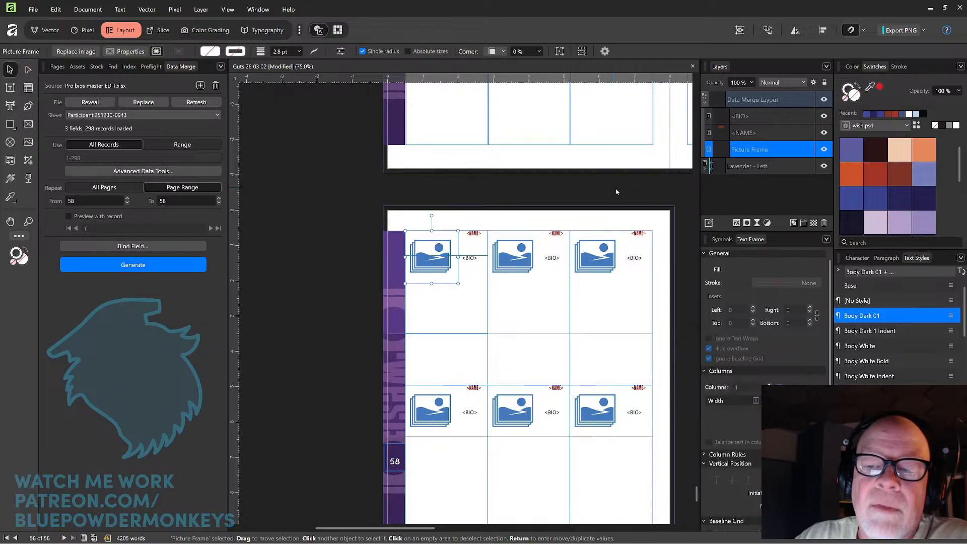
Generate the merged document, updating the outdated source data before output
{"action": "key", "text": "space"}
{"action": "left_click_drag", "start_coordinate": [620, 249], "coordinate": [541, 172]}
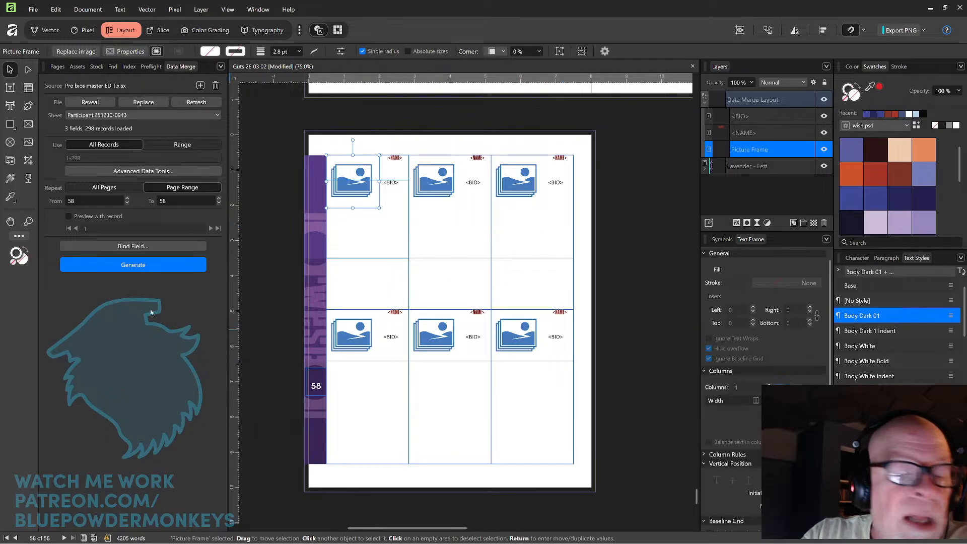
{"action": "left_click", "coordinate": [151, 268]}
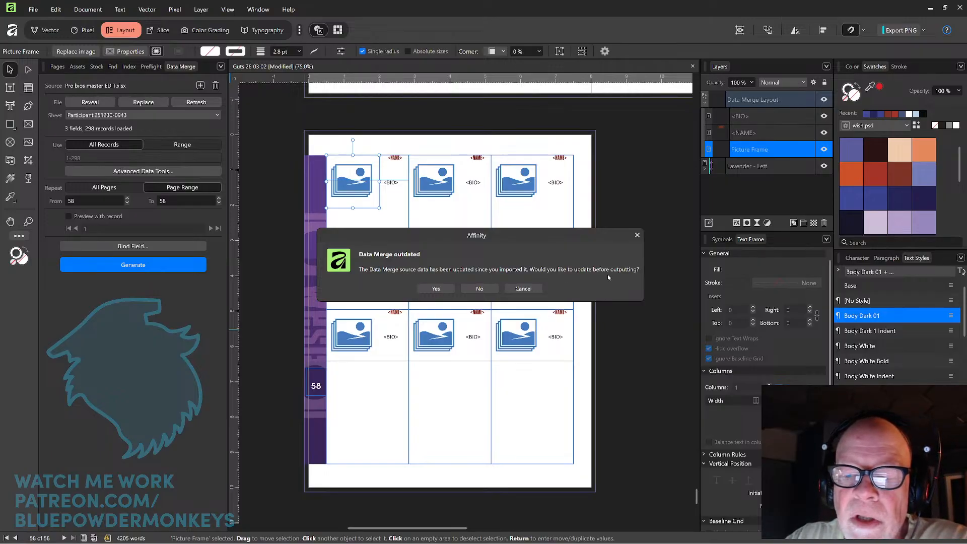
{"action": "left_click", "coordinate": [436, 289]}
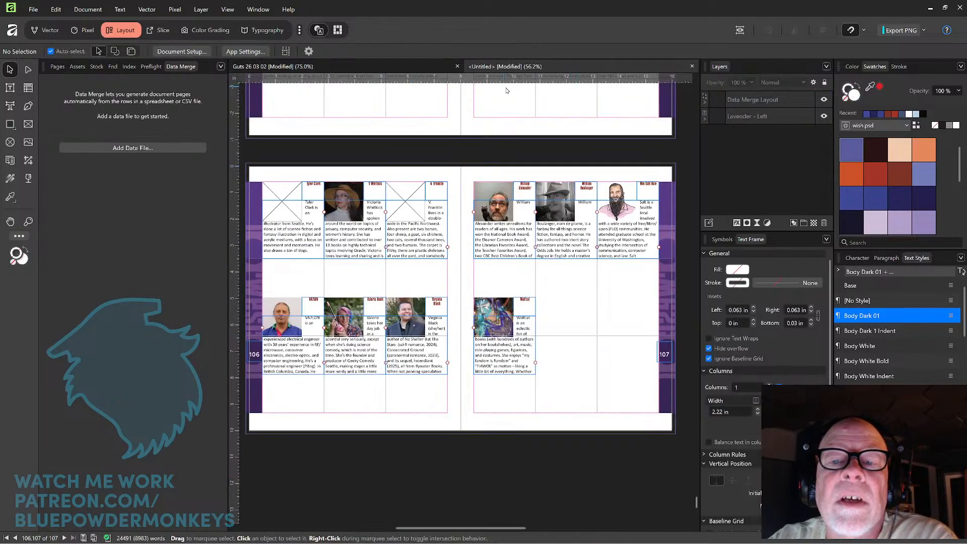
Compare the generated document with the original, examining the merged pages from page 58 to the last spread
{"action": "left_click", "coordinate": [323, 67]}
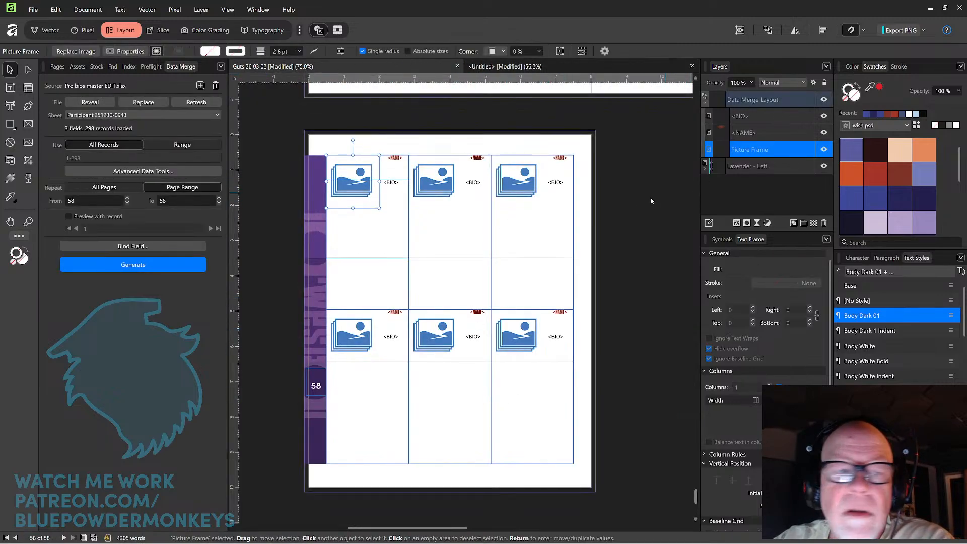
{"action": "left_click_drag", "start_coordinate": [699, 498], "coordinate": [691, 468]}
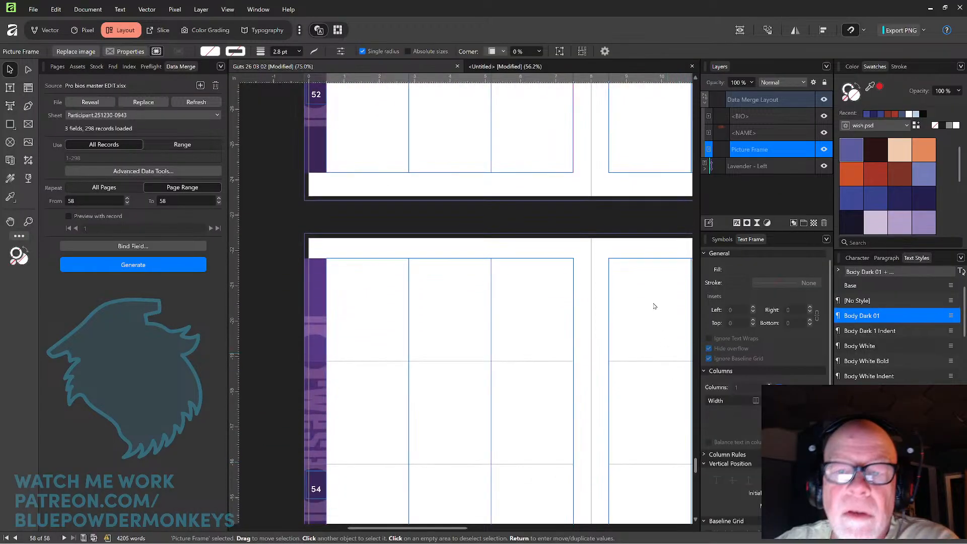
{"action": "left_click", "coordinate": [545, 67]}
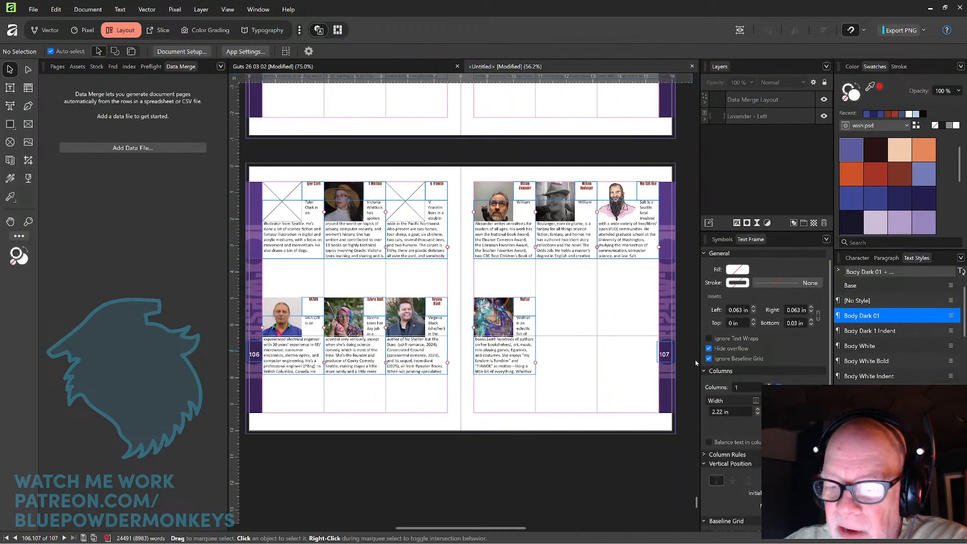
{"action": "mouse_move", "coordinate": [696, 499]}
{"action": "left_mouse_down"}
{"action": "mouse_move", "coordinate": [692, 409]}
{"action": "mouse_move", "coordinate": [705, 323]}
{"action": "mouse_move", "coordinate": [695, 316]}
{"action": "left_mouse_up"}
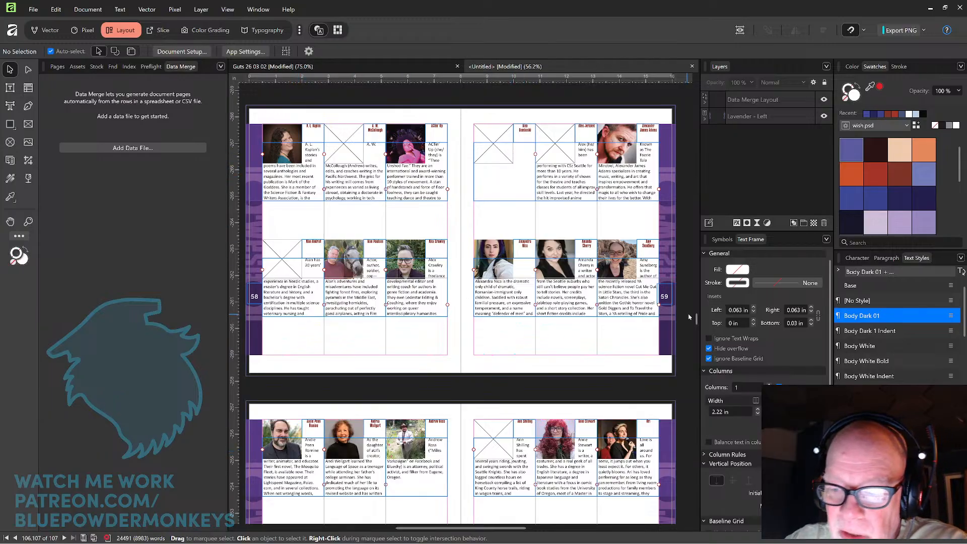
{"action": "left_click_drag", "start_coordinate": [697, 321], "coordinate": [687, 509]}
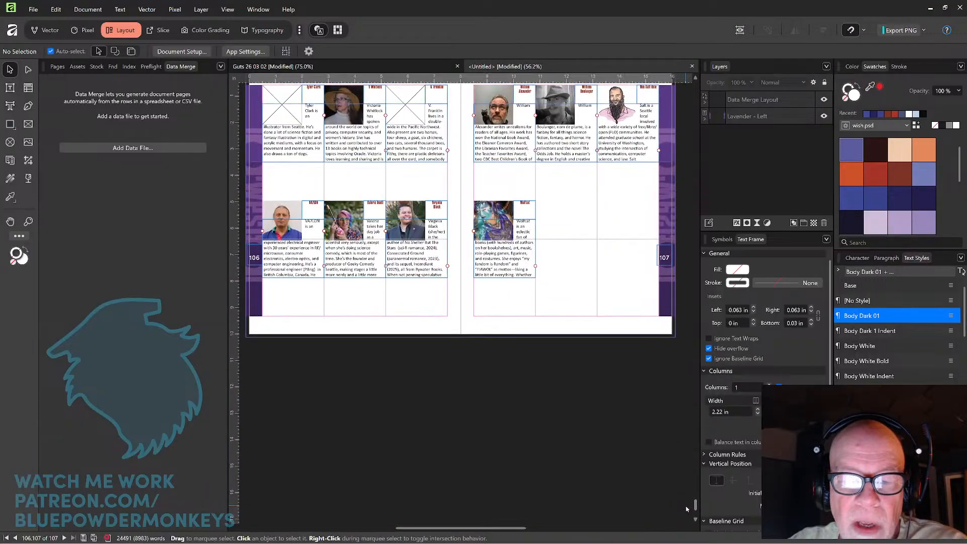
{"action": "left_click_drag", "start_coordinate": [686, 509], "coordinate": [272, 280]}
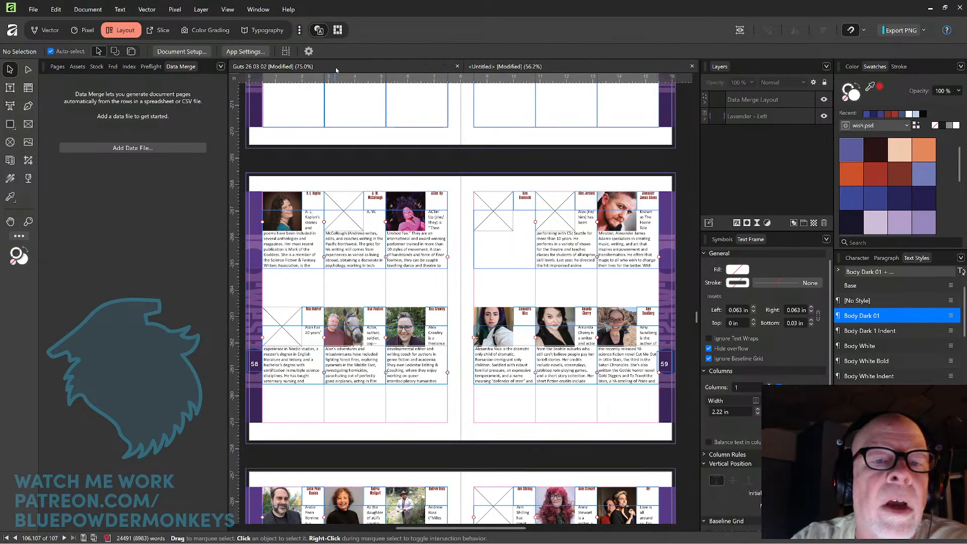
Extend the BIO text frame on page 58 of the Guts document down to the second row of pictures and refresh the data source
{"action": "left_click", "coordinate": [505, 66]}
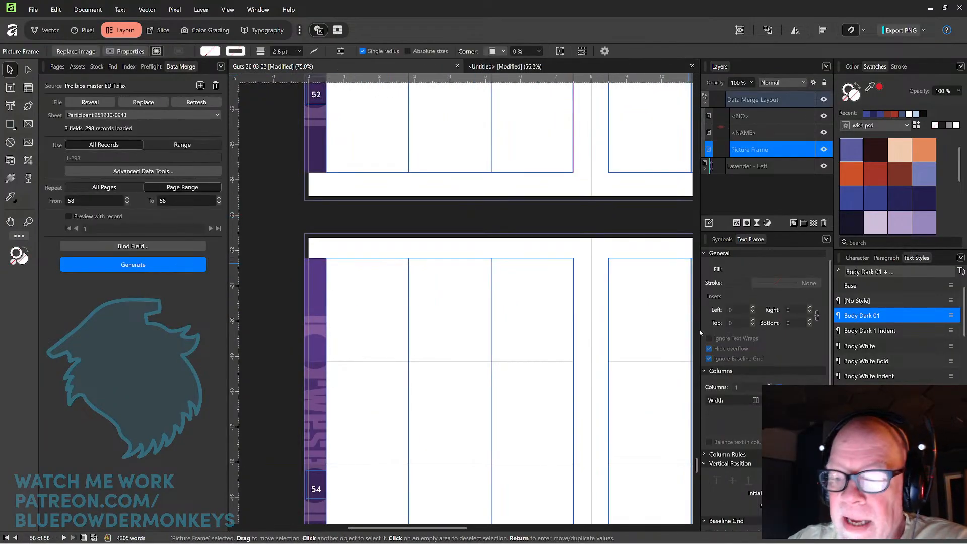
{"action": "left_click_drag", "start_coordinate": [697, 468], "coordinate": [696, 503]}
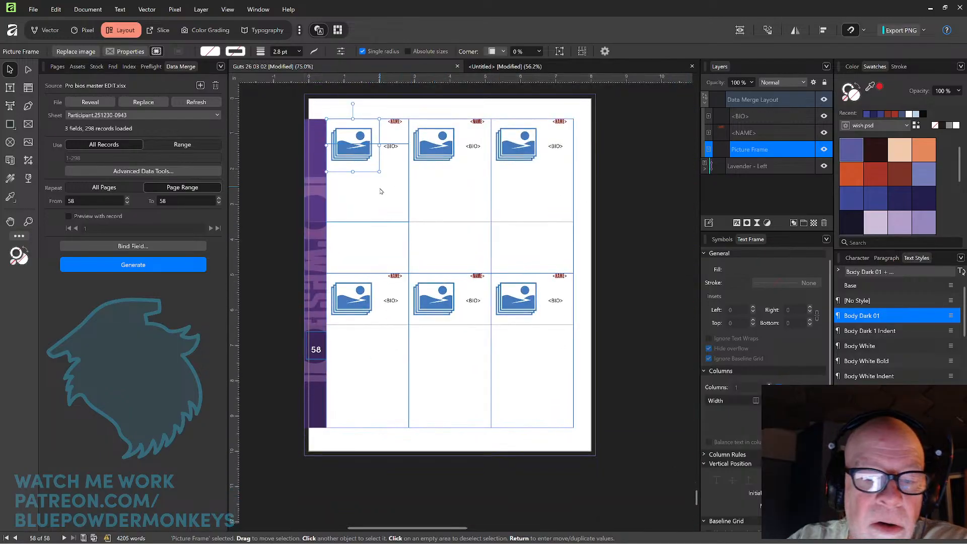
{"action": "left_click", "coordinate": [380, 197]}
{"action": "left_click_drag", "start_coordinate": [366, 222], "coordinate": [366, 272]}
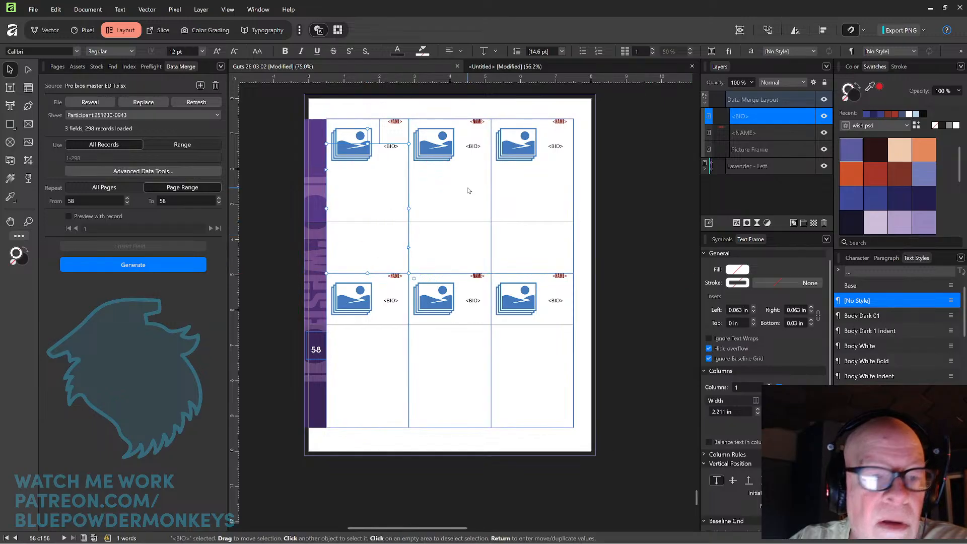
{"action": "left_click", "coordinate": [194, 106]}
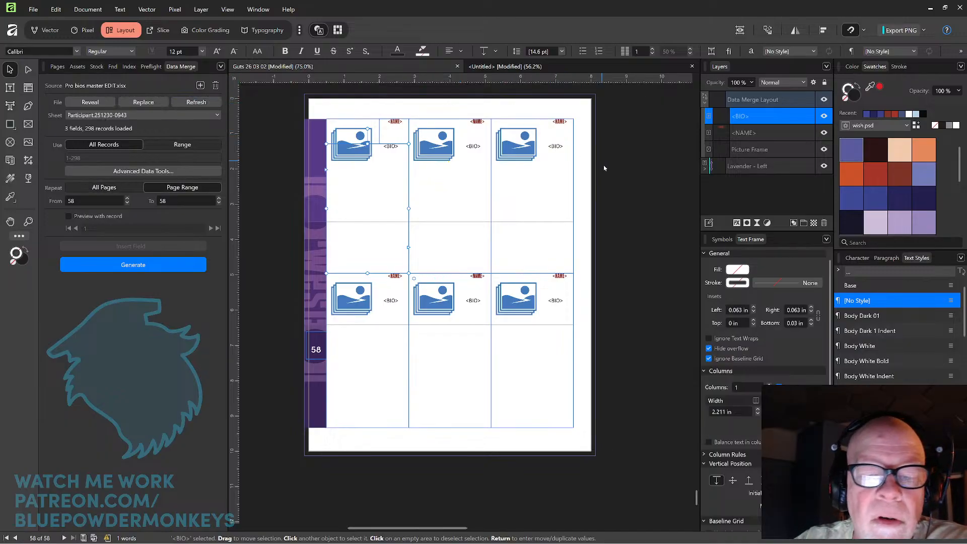
Close the untitled generated document without saving its changes
{"action": "left_click", "coordinate": [498, 69]}
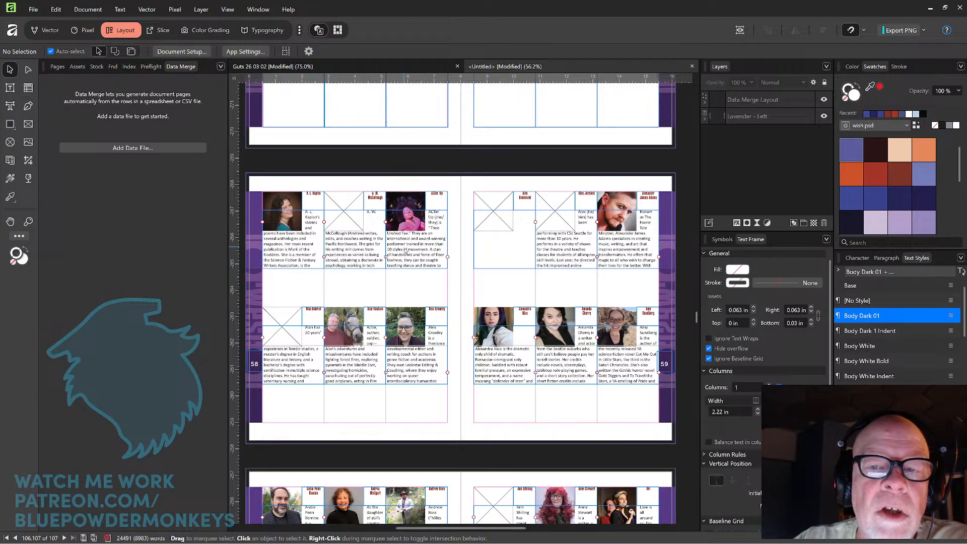
{"action": "left_click", "coordinate": [692, 67]}
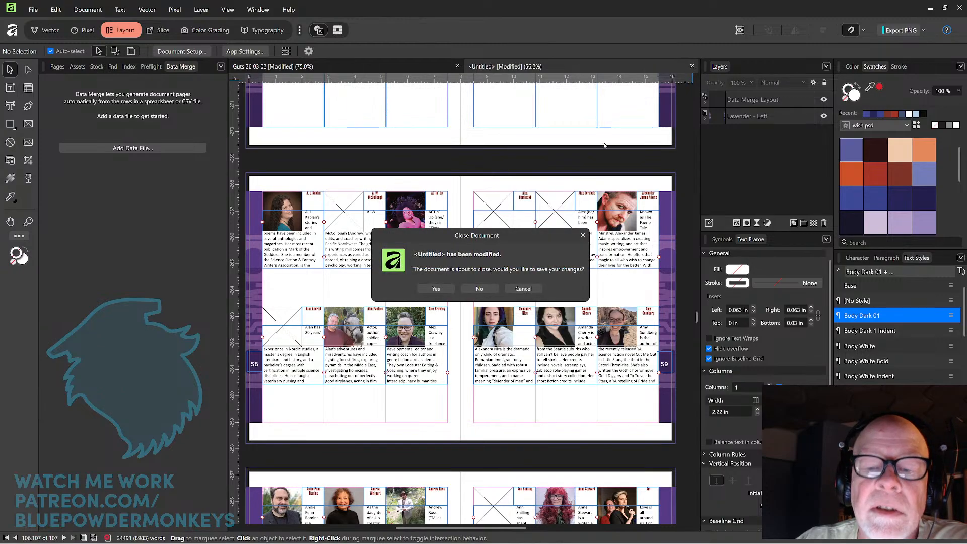
{"action": "left_click", "coordinate": [483, 288]}
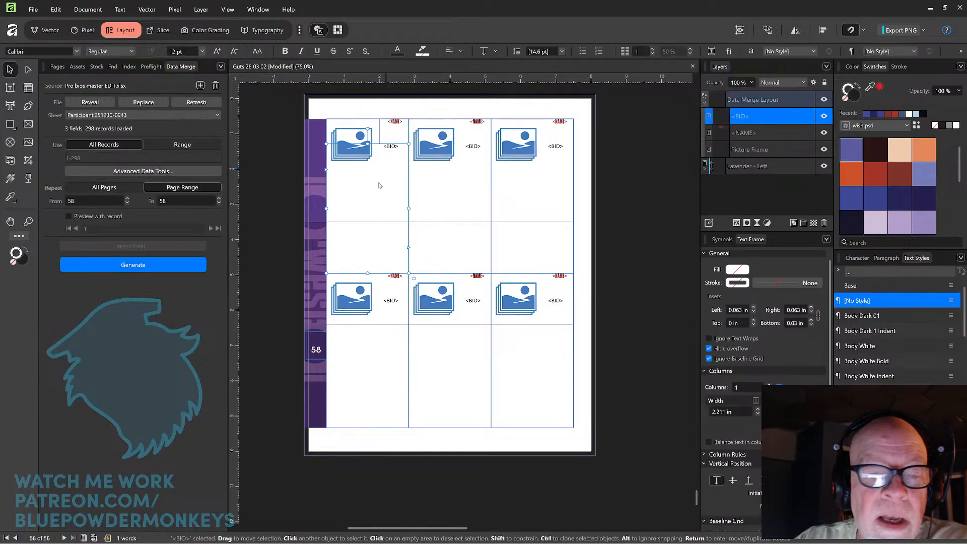
Generate the merge again with updated source data and review how the bios fit on pages 58 and 59
{"action": "left_click", "coordinate": [165, 267]}
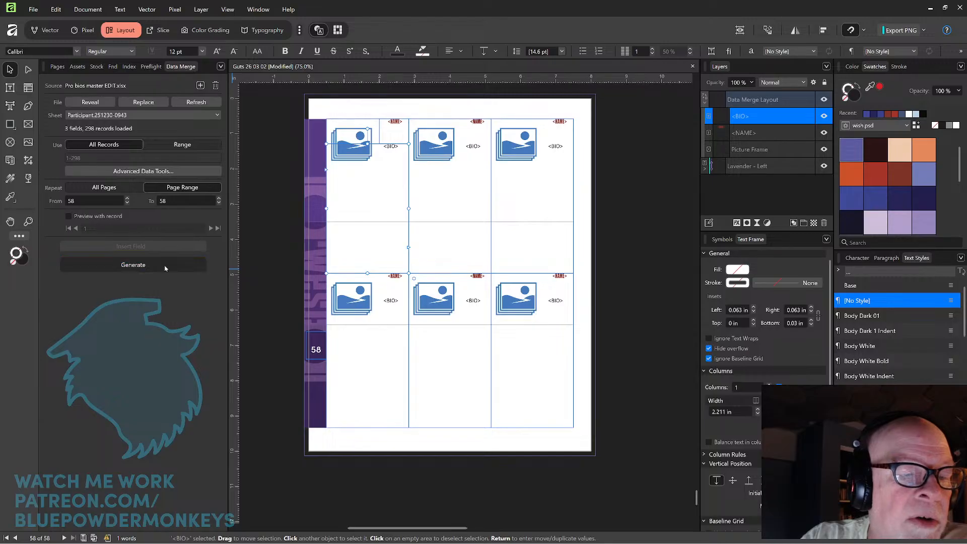
{"action": "left_click", "coordinate": [437, 289]}
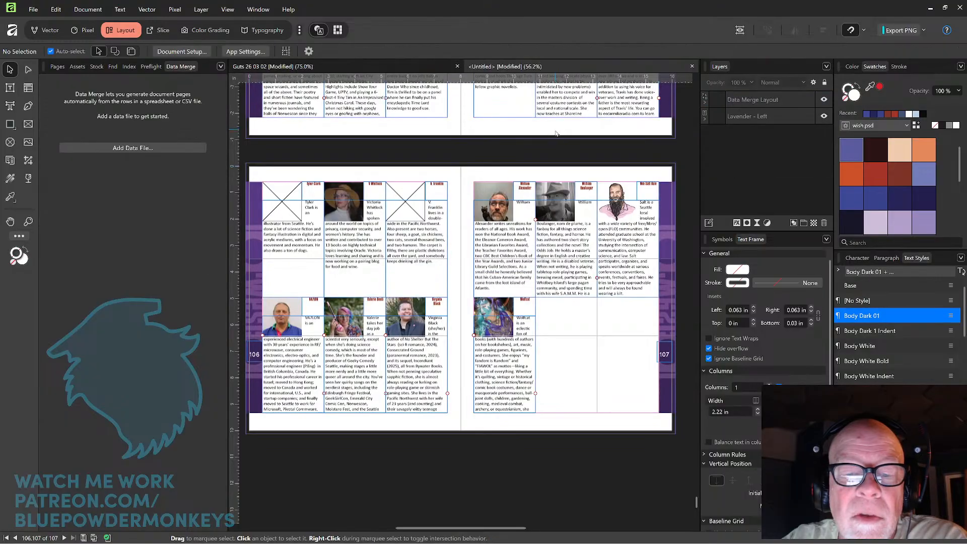
{"action": "left_click_drag", "start_coordinate": [696, 505], "coordinate": [707, 322]}
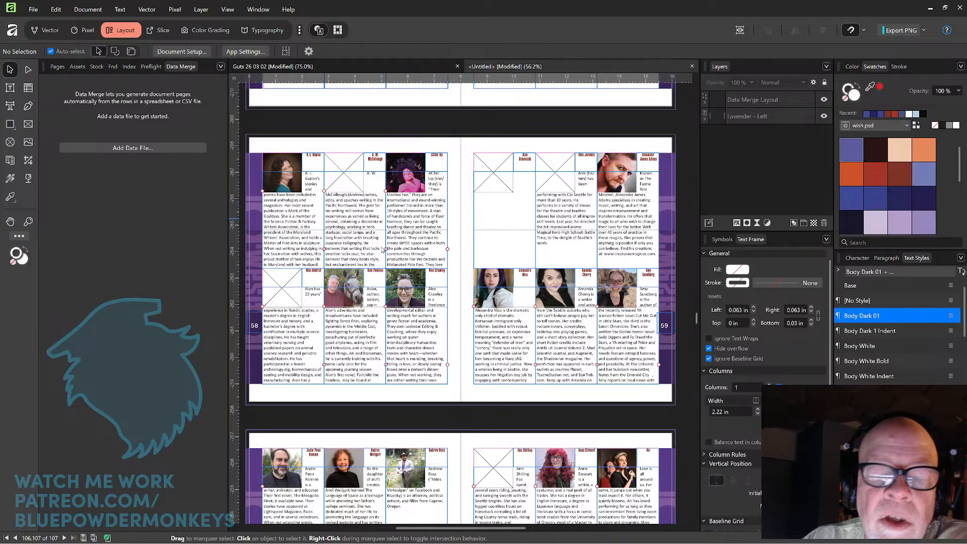
Close the untitled merged document and discard its changes to return to the page 58 template
{"action": "left_click", "coordinate": [691, 68]}
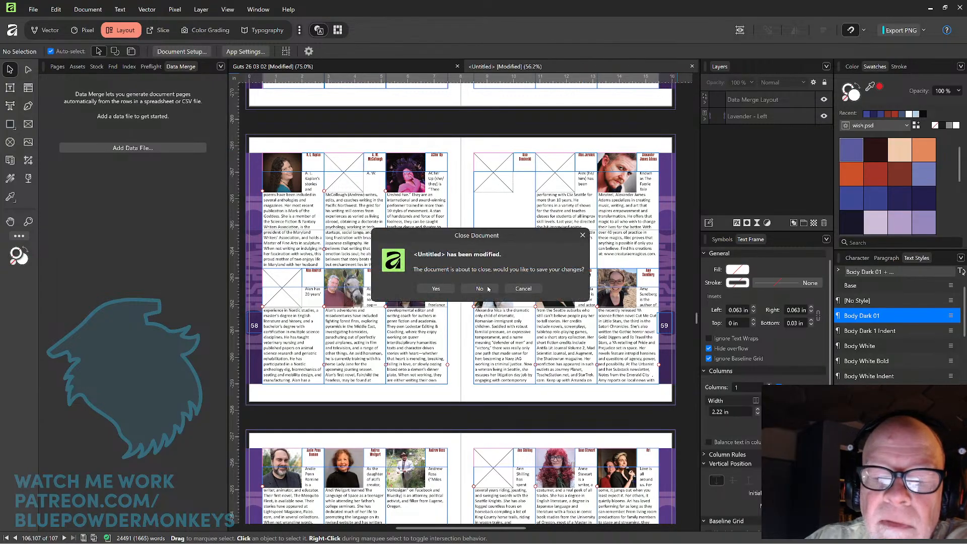
{"action": "left_click", "coordinate": [481, 289]}
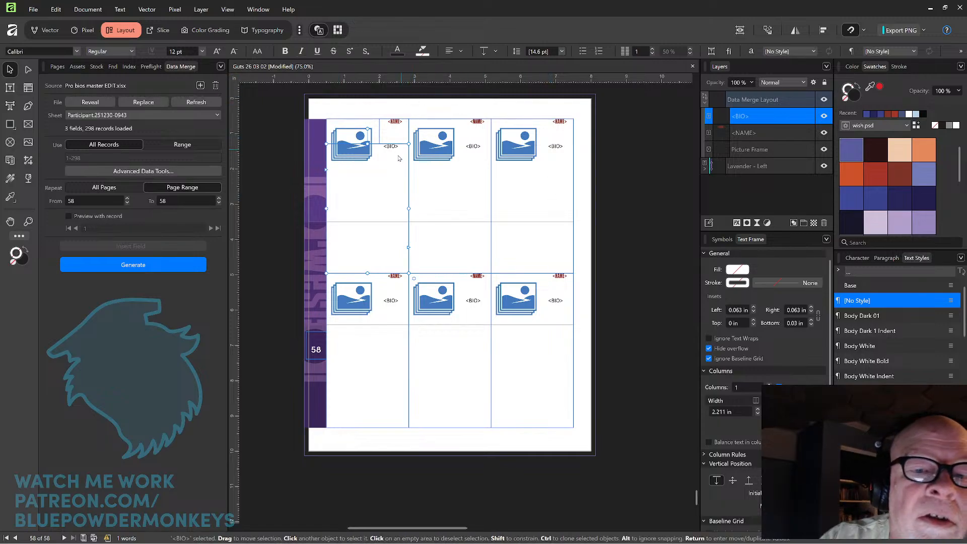
Replace the Data Merge Layout on page 58 with a new 2 by 2 layout filling the area inside the page margins
{"action": "left_click", "coordinate": [776, 103]}
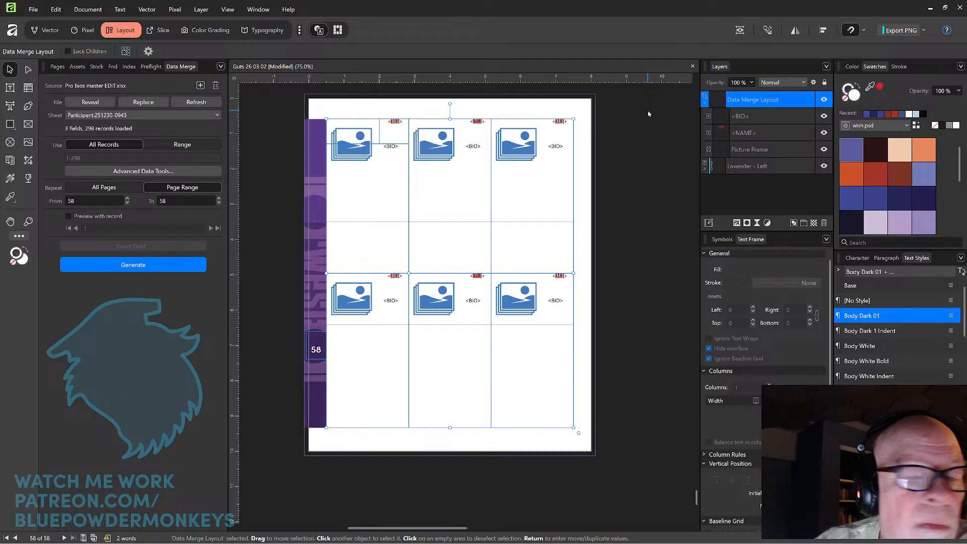
{"action": "double_click", "coordinate": [762, 99]}
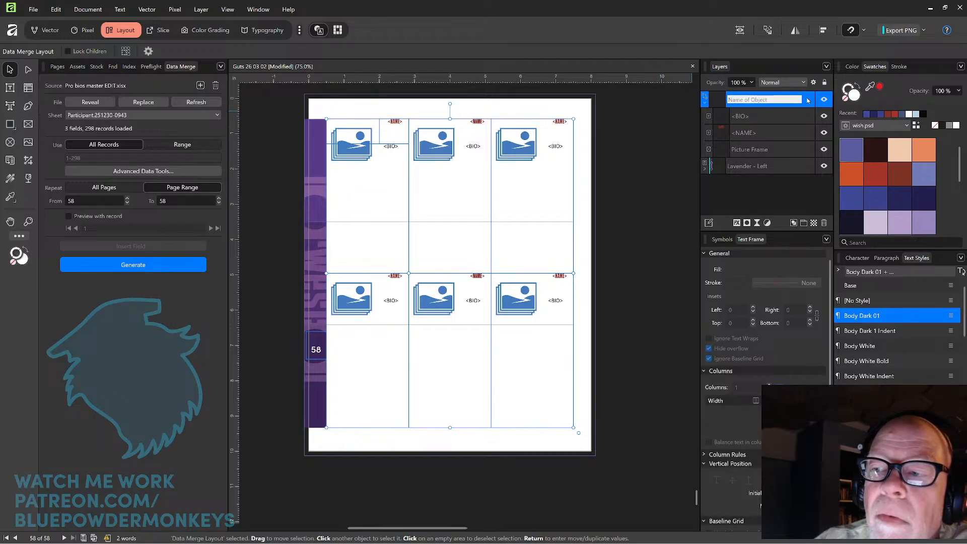
{"action": "key", "text": "Escape"}
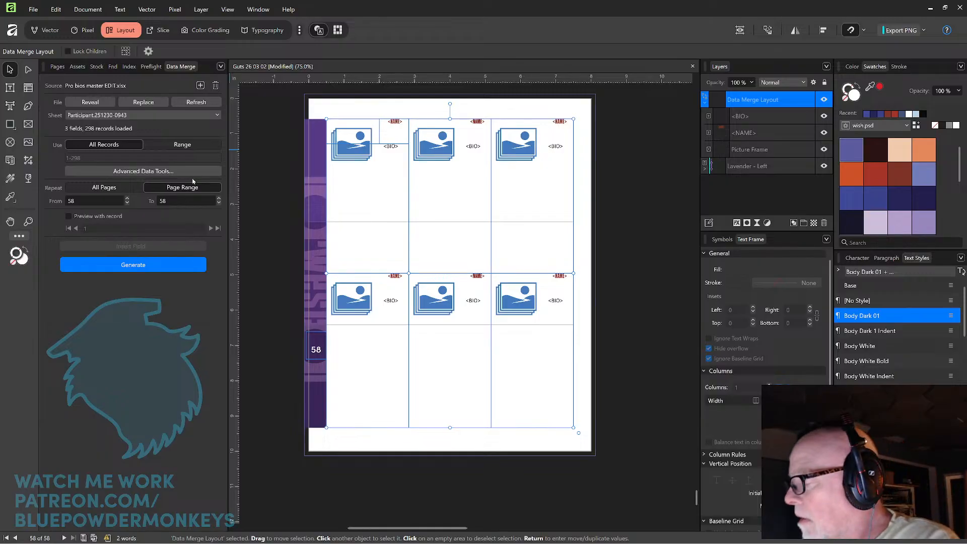
{"action": "key", "text": "Delete"}
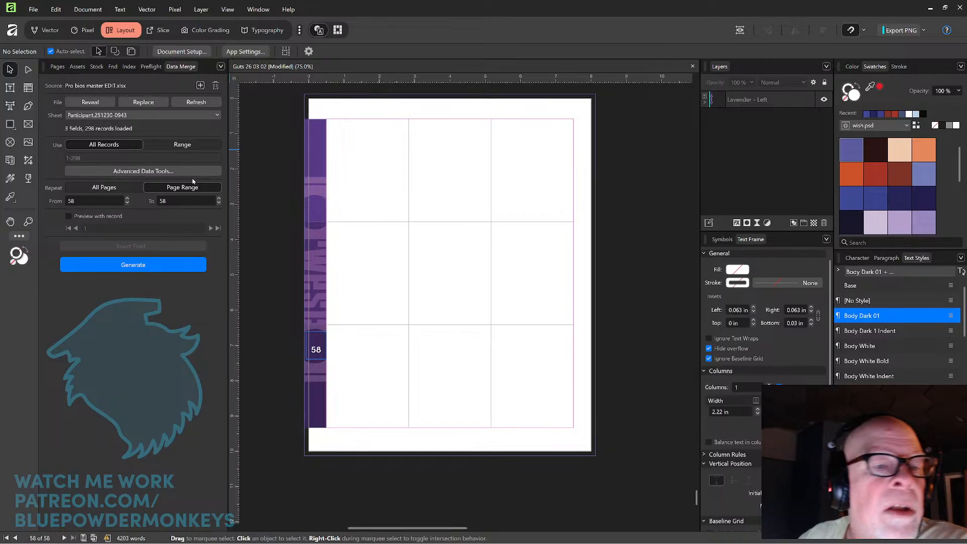
{"action": "left_click", "coordinate": [9, 160]}
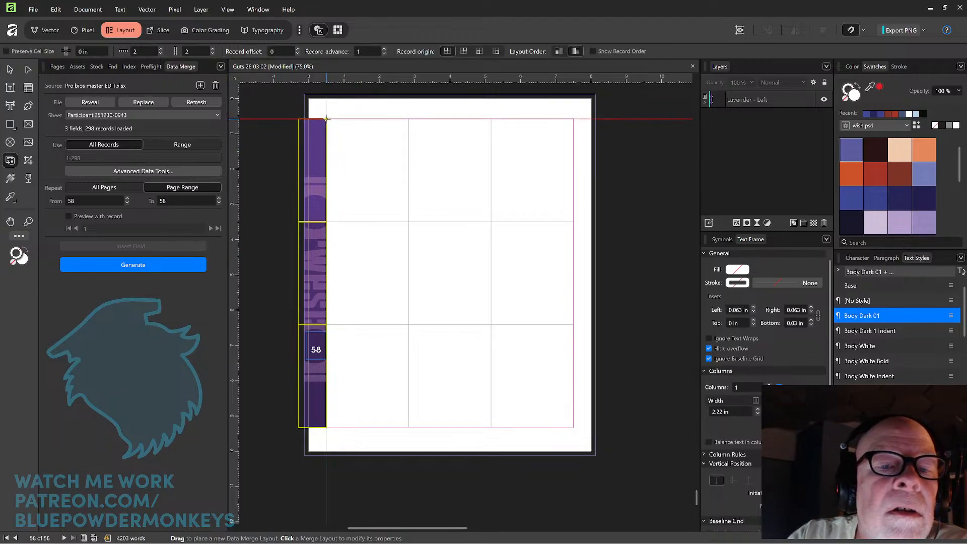
{"action": "left_click_drag", "start_coordinate": [327, 119], "coordinate": [572, 426]}
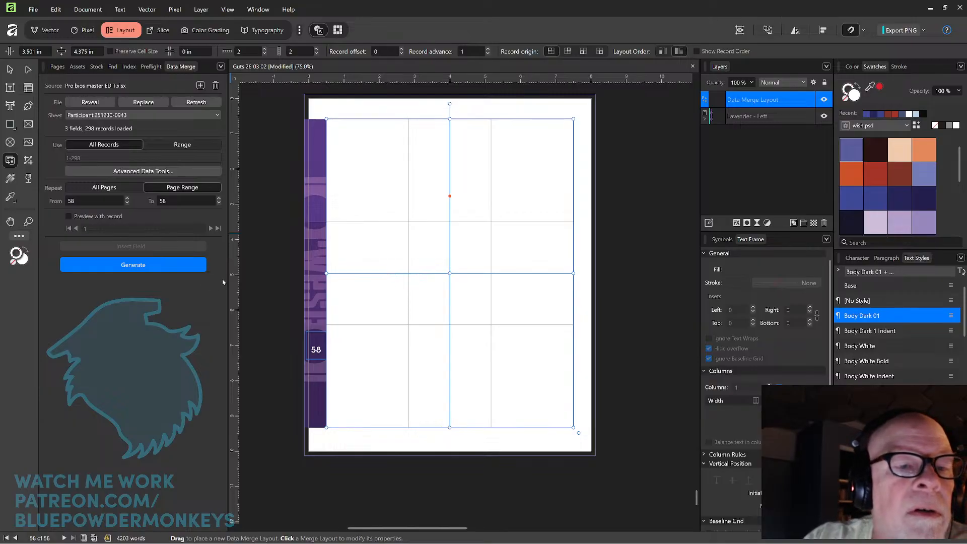
Draw a square picture frame in the first cell of the layout, enlarge it and move it near the cell's upper-left corner
{"action": "left_click", "coordinate": [28, 124]}
{"action": "left_click_drag", "start_coordinate": [370, 155], "coordinate": [408, 191]}
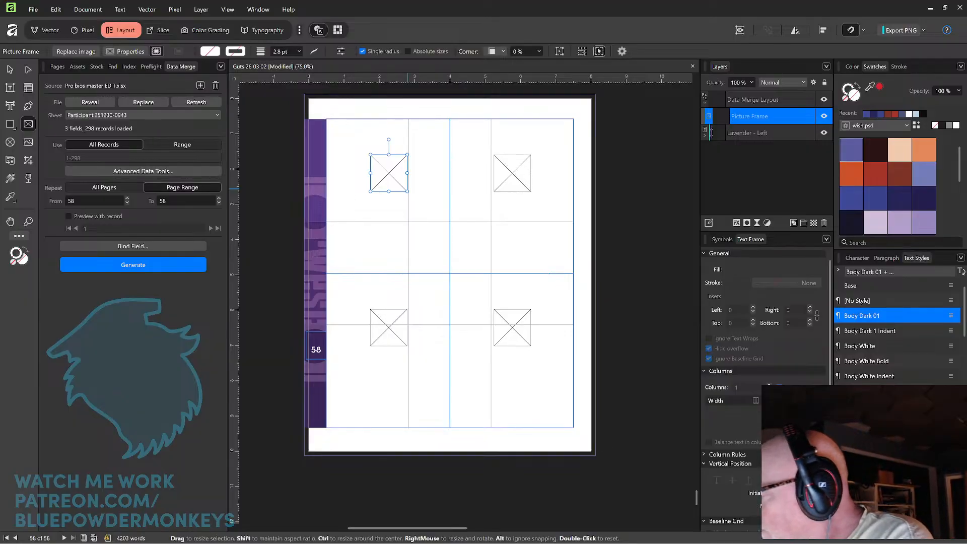
{"action": "left_click_drag", "start_coordinate": [407, 191], "coordinate": [423, 208]}
{"action": "left_click", "coordinate": [10, 69]}
{"action": "left_click_drag", "start_coordinate": [403, 181], "coordinate": [364, 154]}
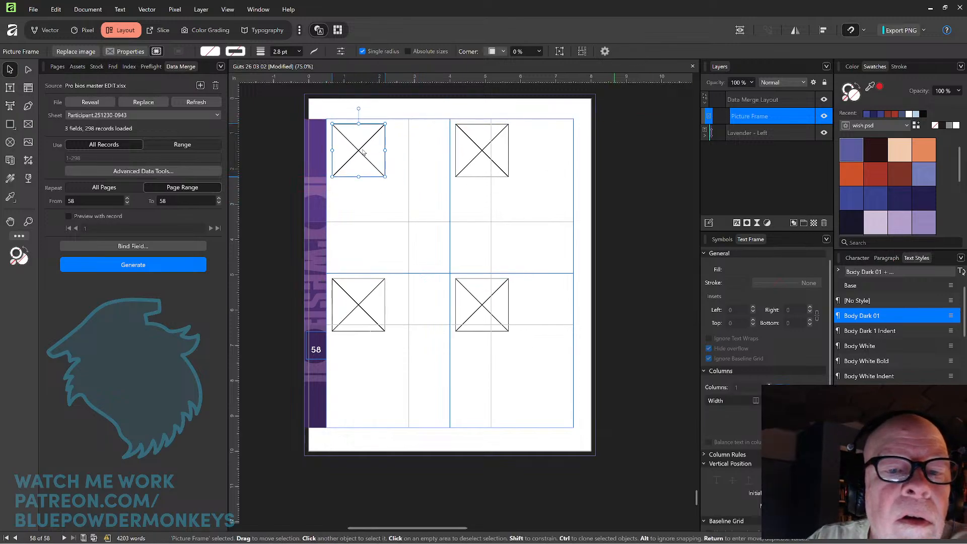
Align the picture frame left to the Spread Margin and top to the Page Margin
{"action": "left_click", "coordinate": [822, 30]}
{"action": "left_click", "coordinate": [842, 64]}
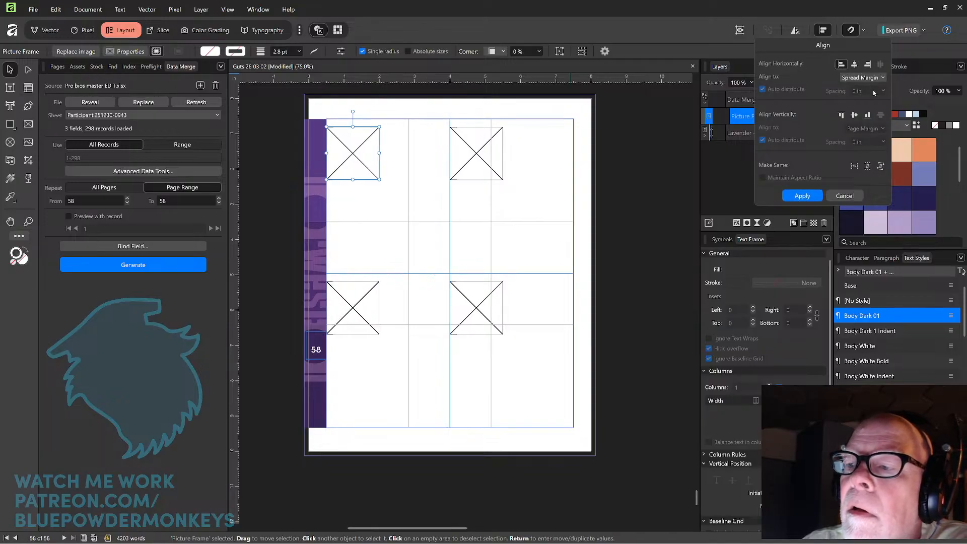
{"action": "left_click", "coordinate": [842, 115]}
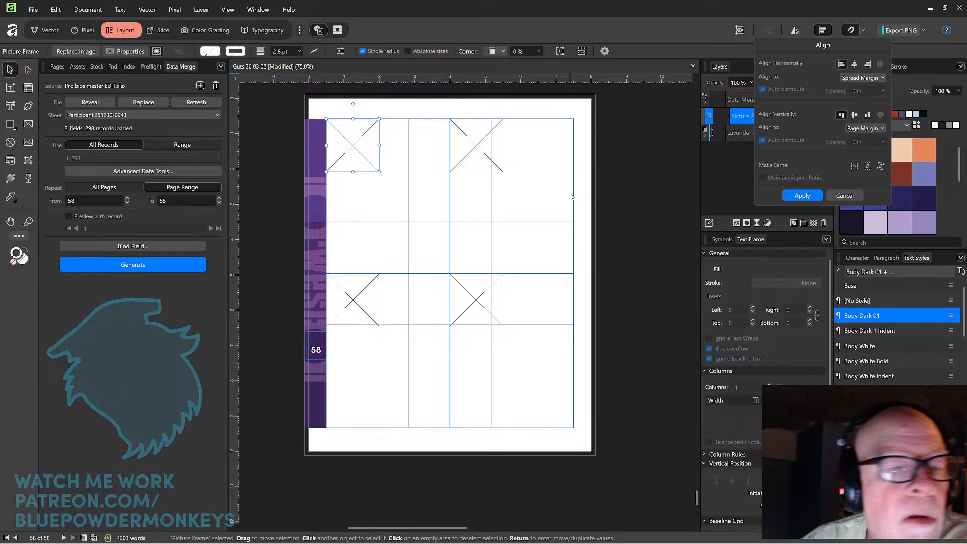
Set the picture frame's text wrap style to Square
{"action": "left_click", "coordinate": [125, 12]}
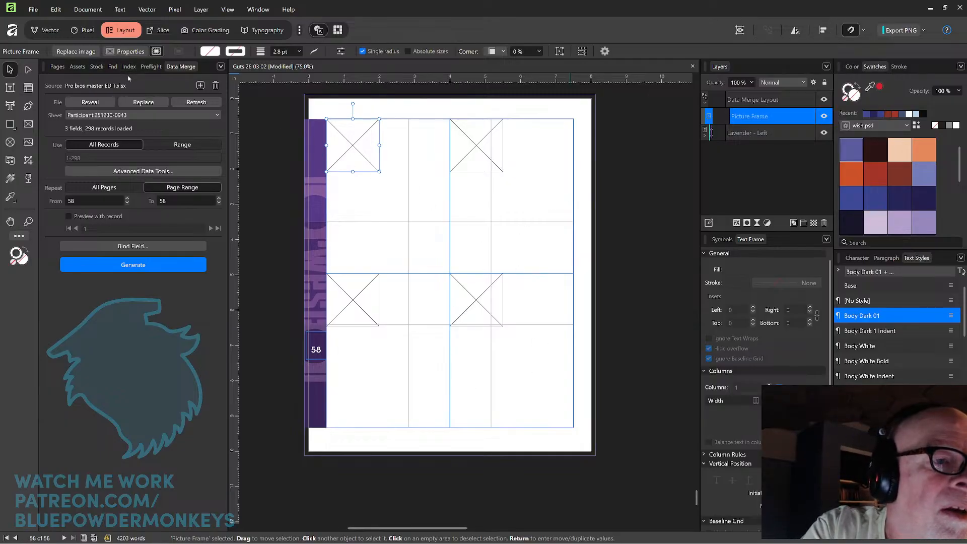
{"action": "left_click", "coordinate": [120, 9]}
{"action": "mouse_move", "coordinate": [107, 314]}
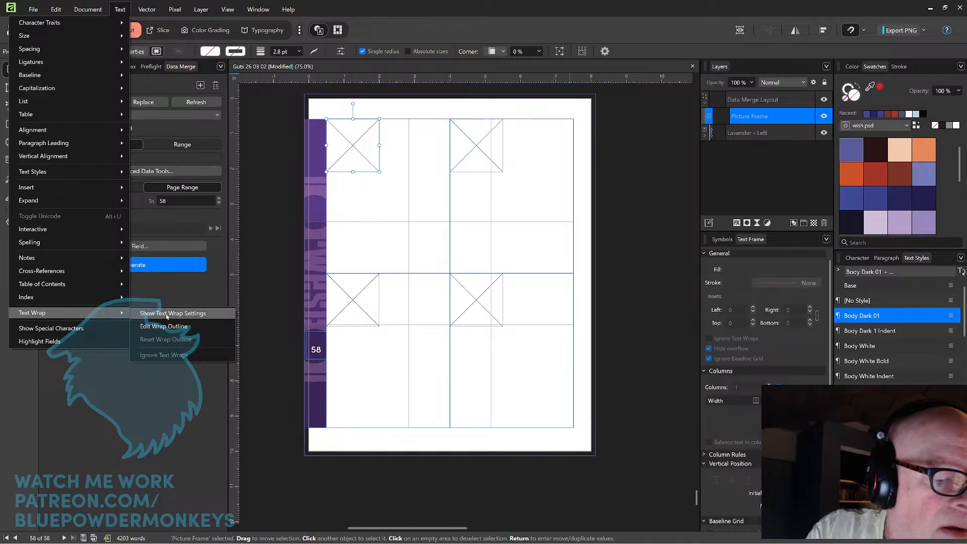
{"action": "left_click", "coordinate": [174, 314]}
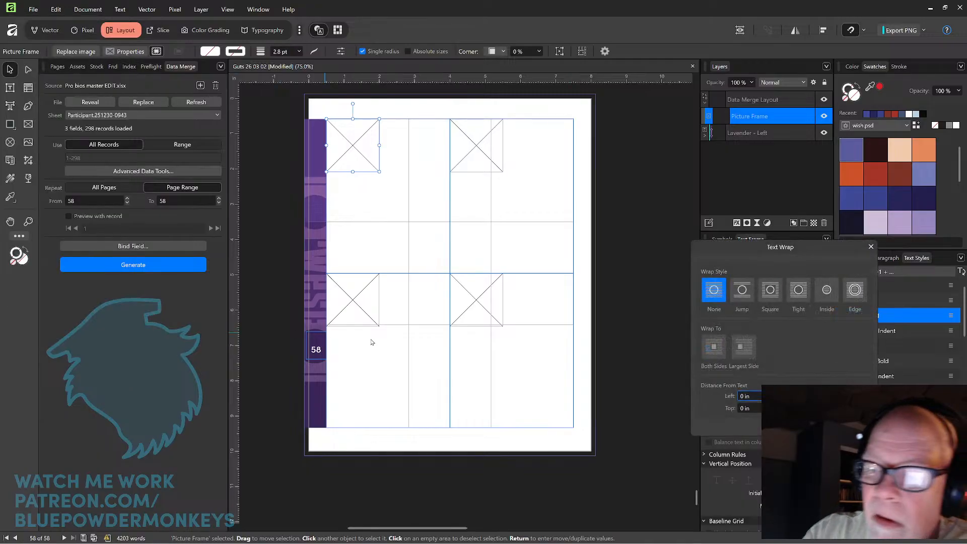
{"action": "left_click", "coordinate": [772, 293]}
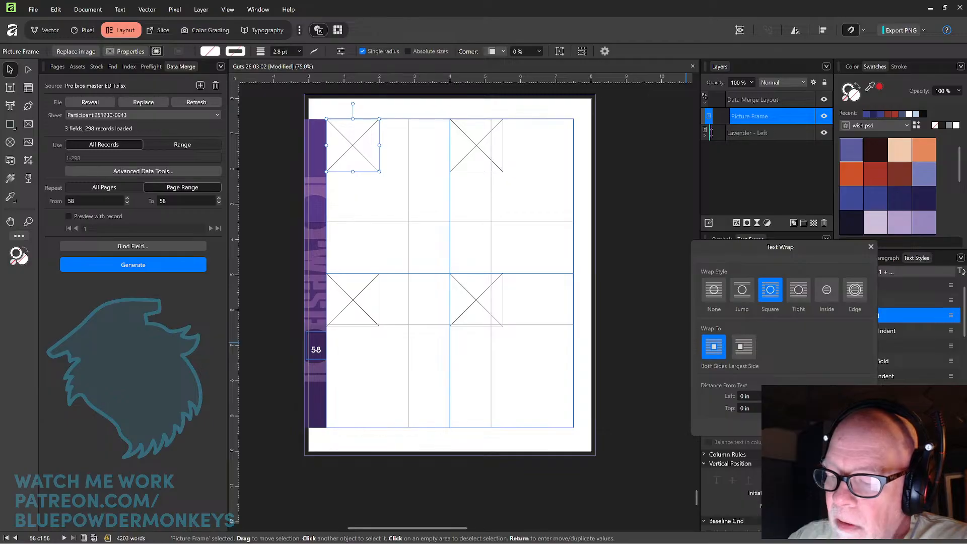
{"action": "key", "text": "Escape"}
Draw a shallow text frame from the picture's edge to the cell's edge and move it up to the top of the cell
{"action": "left_click", "coordinate": [10, 87]}
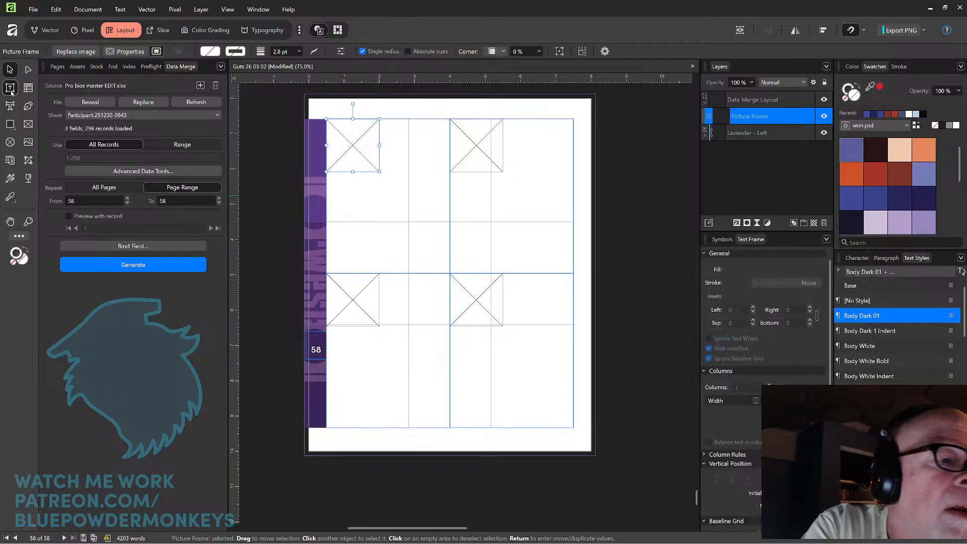
{"action": "left_click_drag", "start_coordinate": [380, 189], "coordinate": [450, 206]}
{"action": "left_click", "coordinate": [10, 69]}
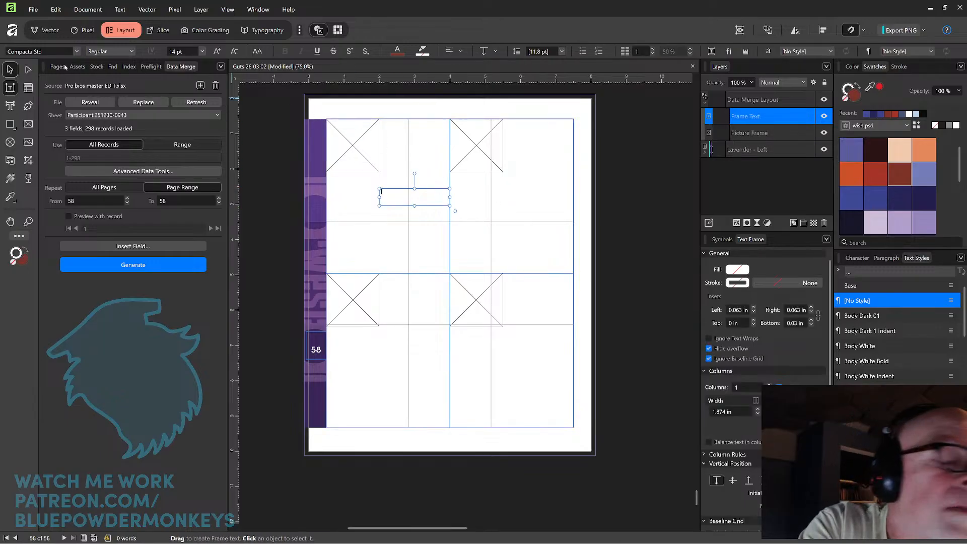
{"action": "left_click_drag", "start_coordinate": [416, 194], "coordinate": [417, 125]}
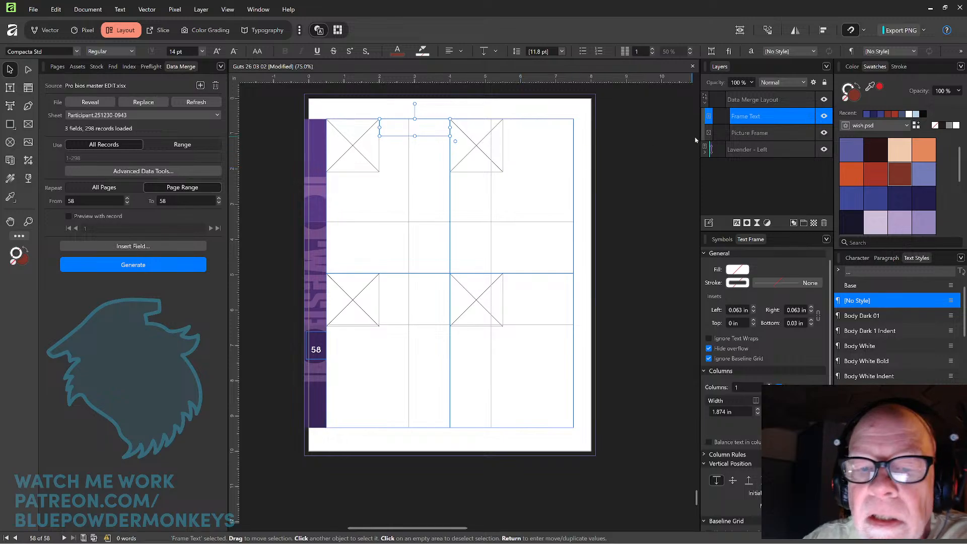
Apply the Heading 1 text style and the brownish-red swatch to the small text frame beside the picture
{"action": "key", "text": "t"}
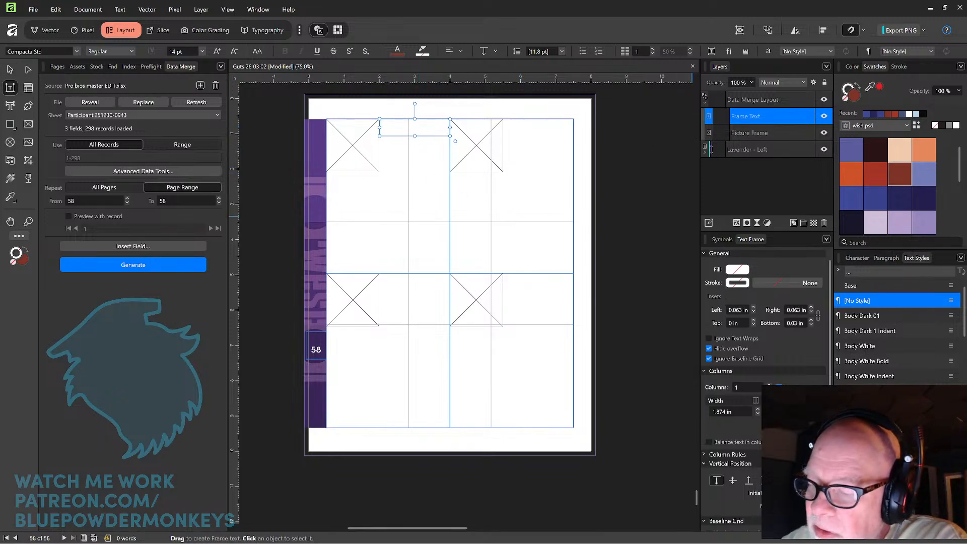
{"action": "key", "text": "ctrl+alt+1"}
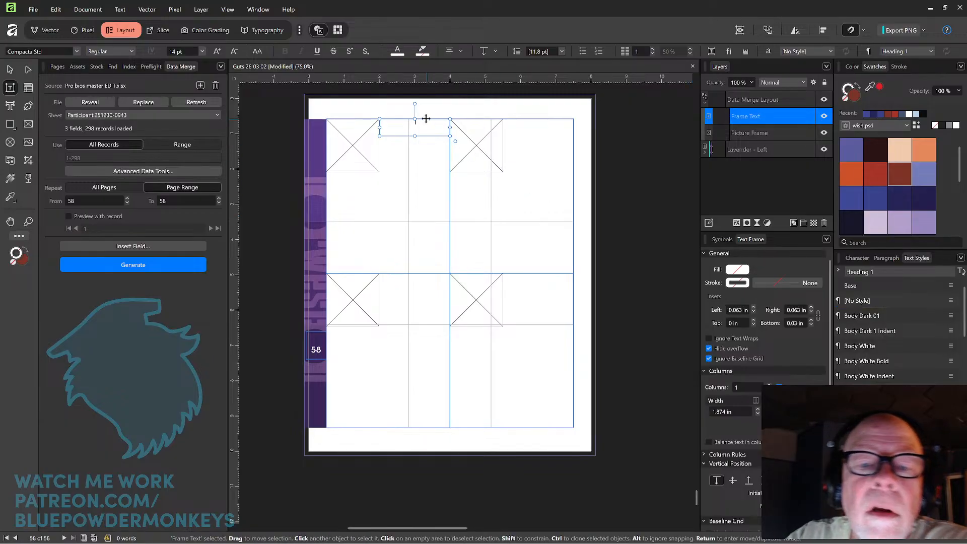
{"action": "left_click", "coordinate": [404, 121]}
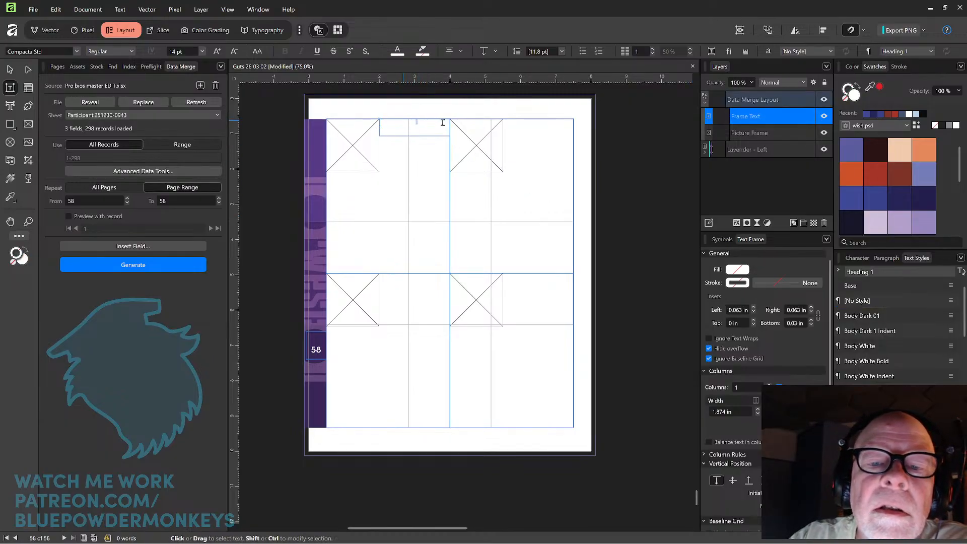
{"action": "key", "text": "Escape"}
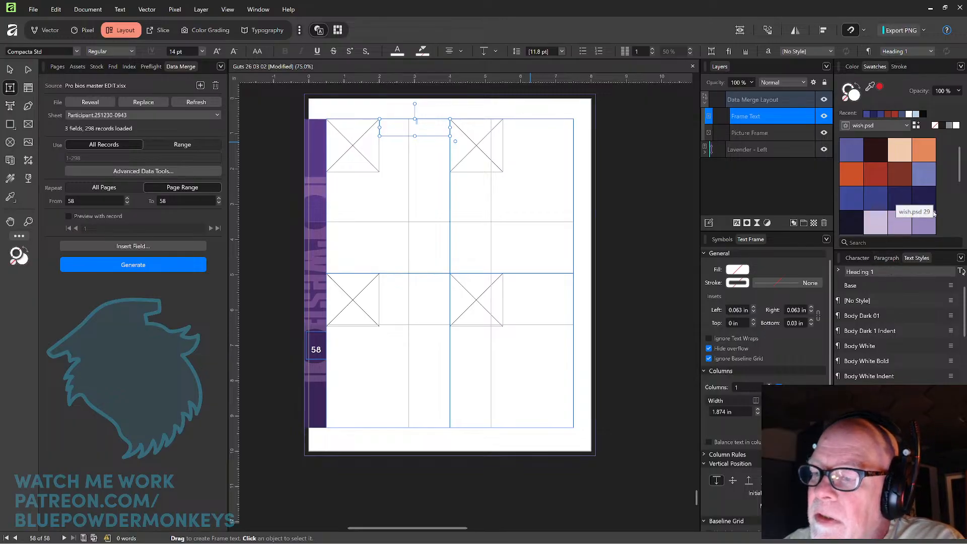
{"action": "left_click", "coordinate": [898, 176]}
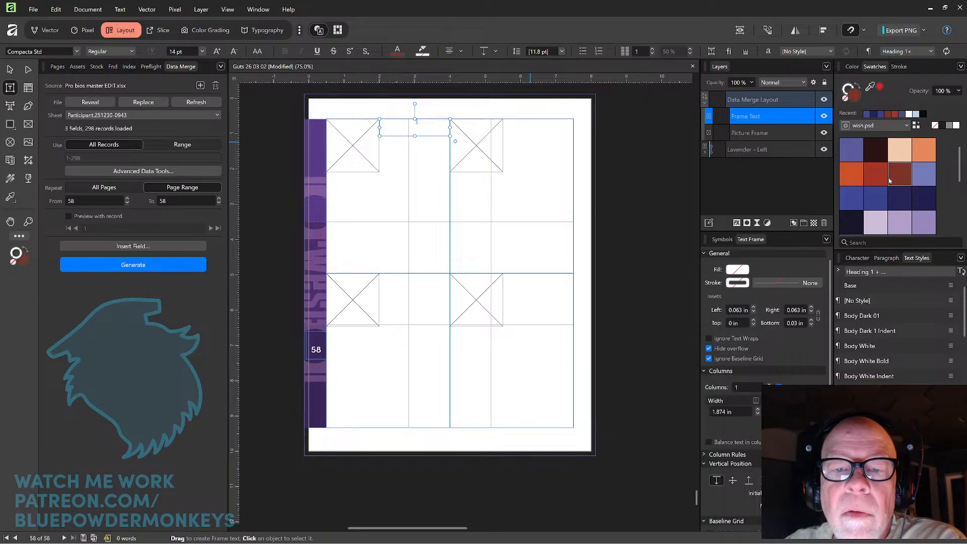
Insert the NAME field into the heading text frame and bind the PICTURE field to the picture frame
{"action": "left_click", "coordinate": [171, 247]}
{"action": "left_click", "coordinate": [178, 267]}
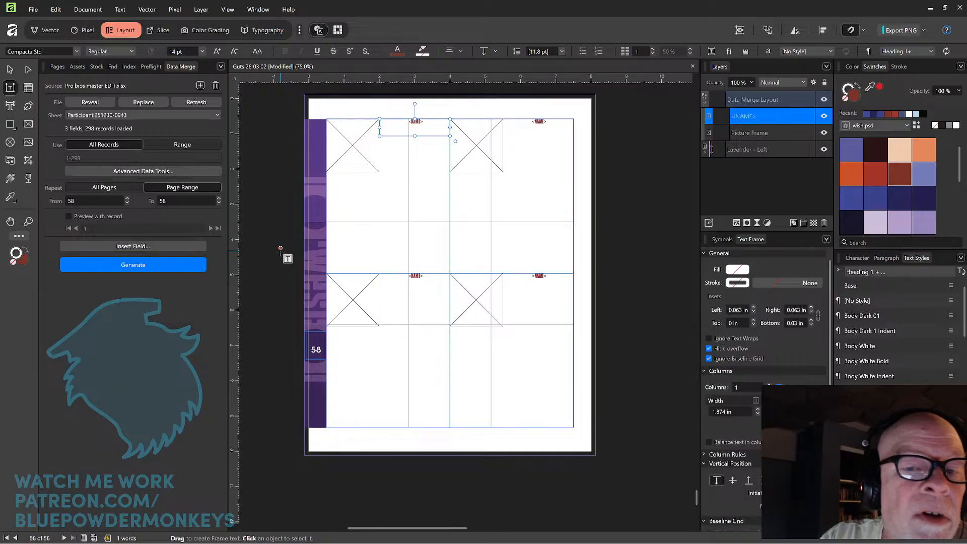
{"action": "key", "text": "Escape"}
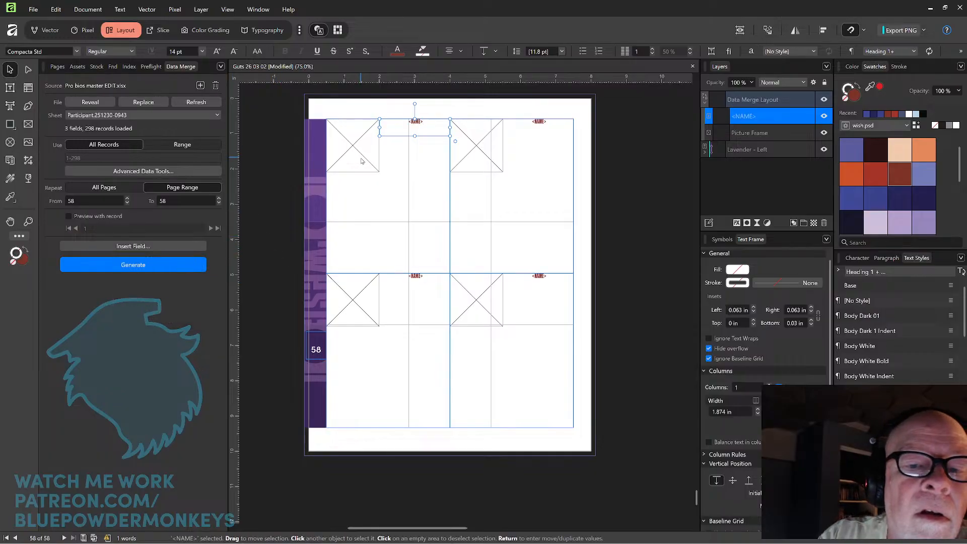
{"action": "left_click", "coordinate": [359, 166]}
{"action": "left_click", "coordinate": [116, 246]}
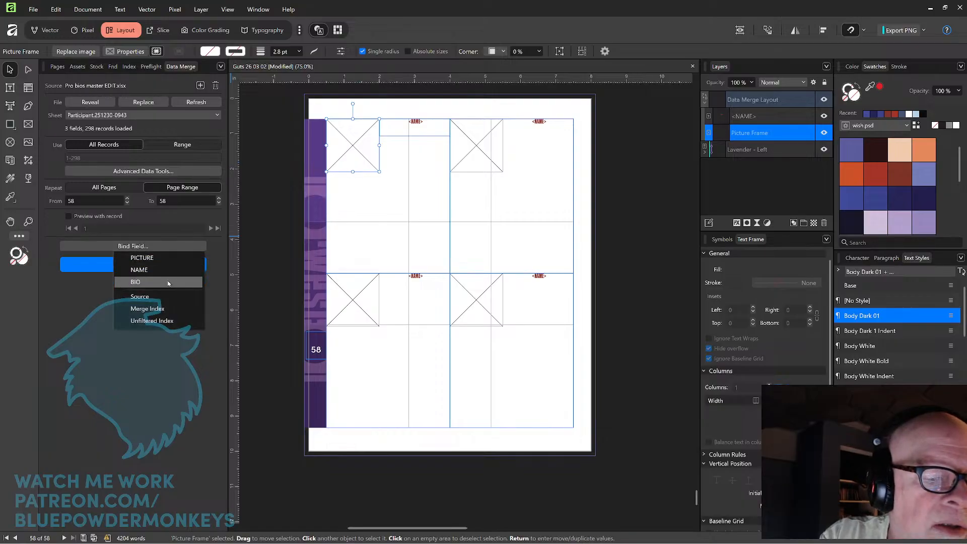
{"action": "left_click", "coordinate": [171, 258]}
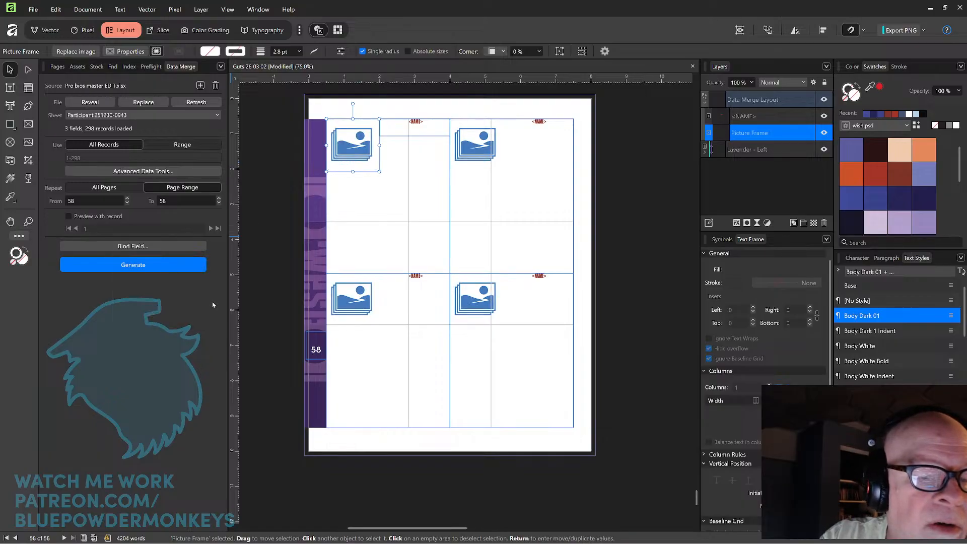
Draw a text frame across the first cell's full width, reaching from just below the name frame to the cell's lower edge
{"action": "left_click", "coordinate": [9, 88]}
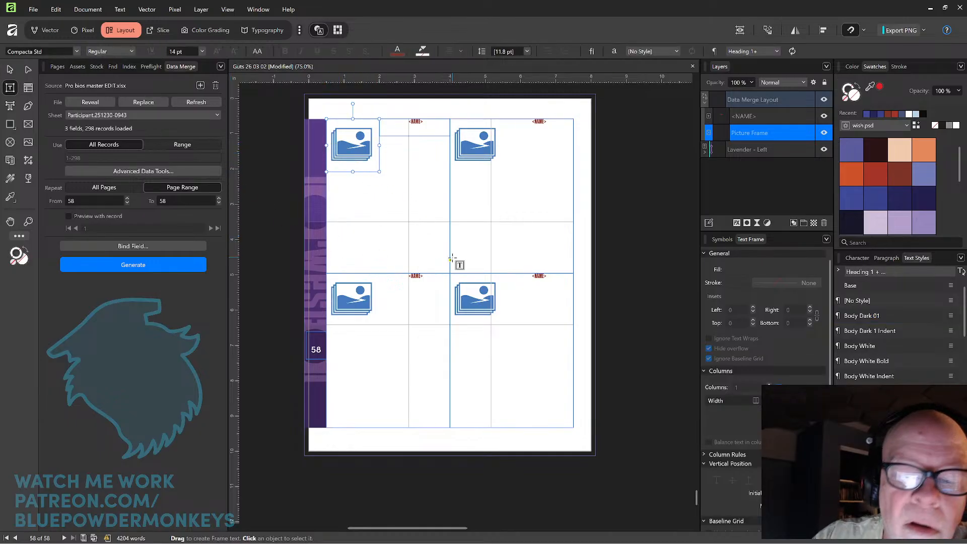
{"action": "left_click_drag", "start_coordinate": [450, 273], "coordinate": [327, 151]}
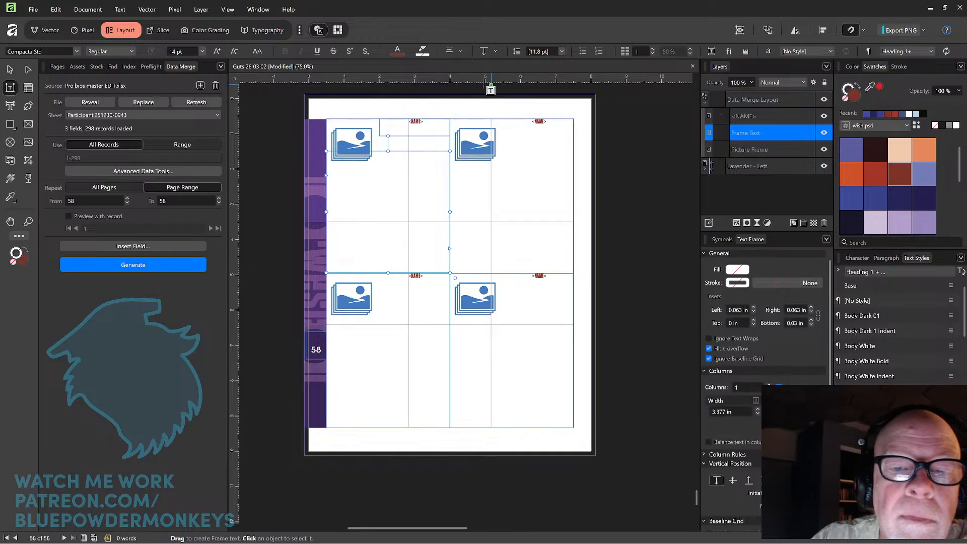
{"action": "key", "text": "Escape"}
{"action": "left_click_drag", "start_coordinate": [388, 151], "coordinate": [389, 272]}
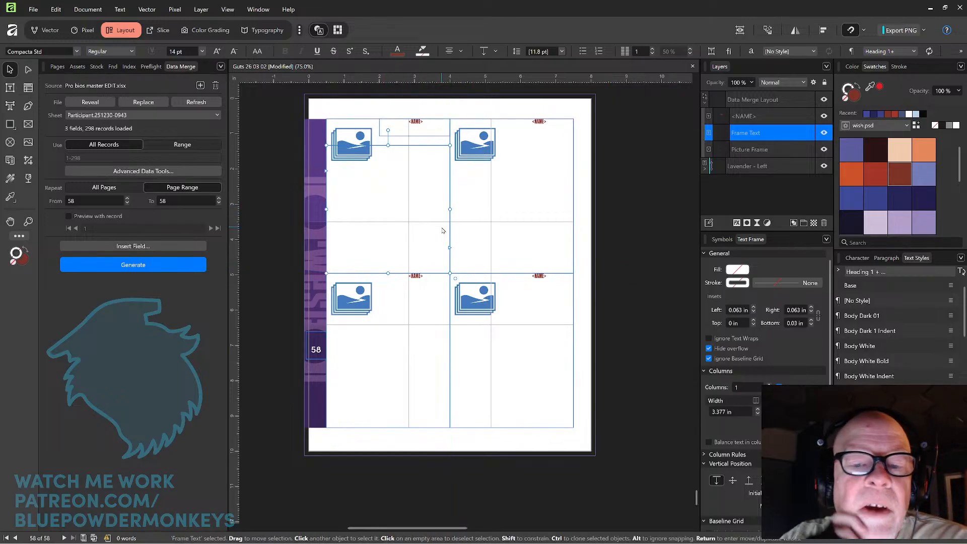
Save the document and set the bottom inset of the large text frame in the first cell to 0.063 in
{"action": "key", "text": "ctrl+s"}
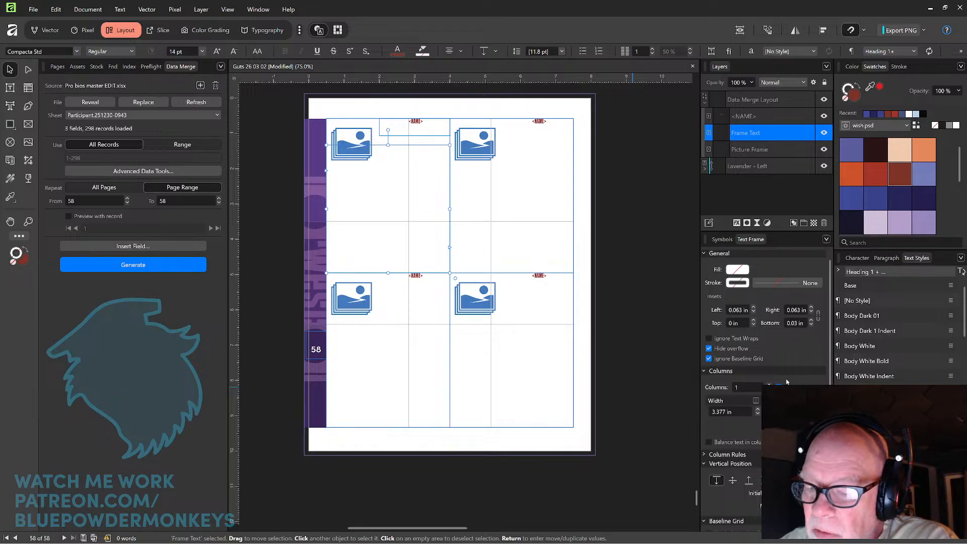
{"action": "scroll", "coordinate": [830, 366], "scroll_direction": "down", "scroll_amount": 3}
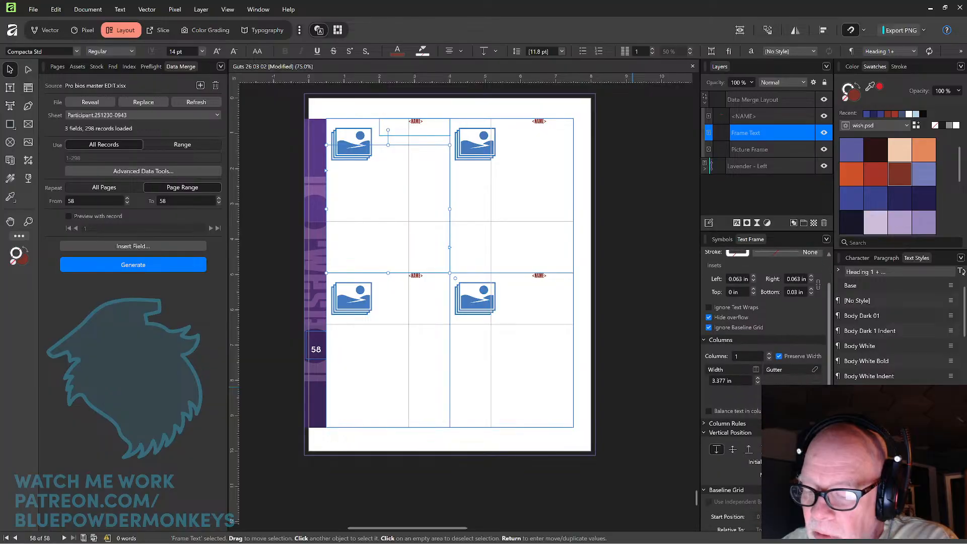
{"action": "scroll", "coordinate": [761, 319], "scroll_direction": "up", "scroll_amount": 3}
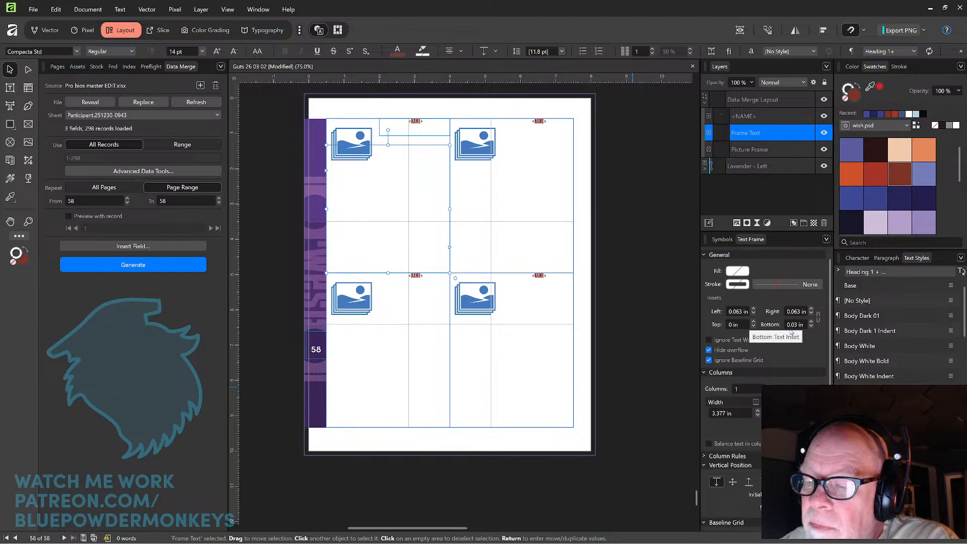
{"action": "left_click", "coordinate": [794, 328]}
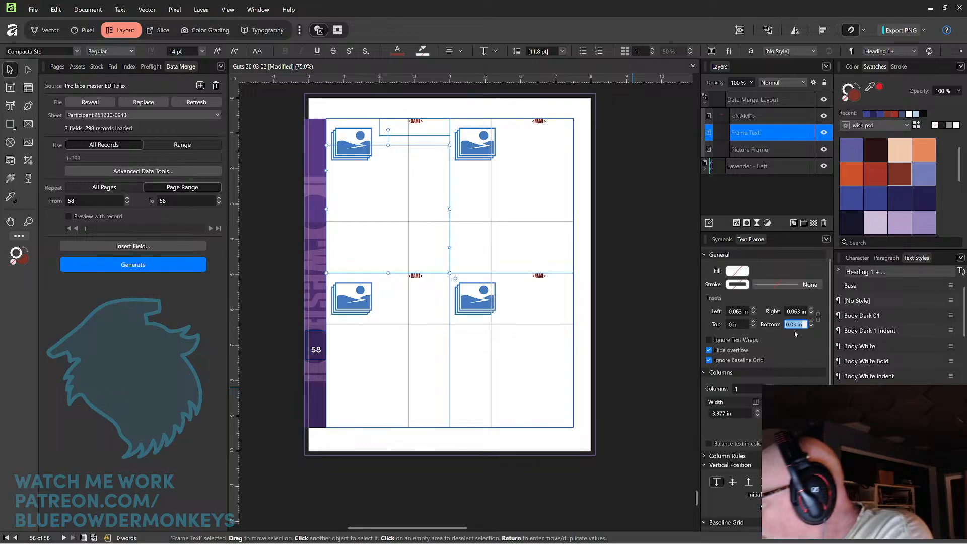
{"action": "type", "text": "0.063"}
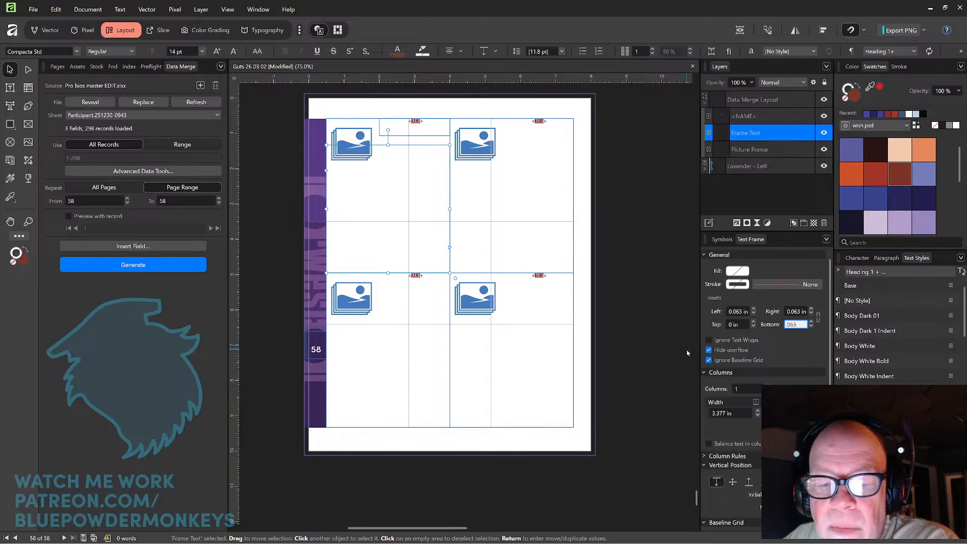
{"action": "left_click", "coordinate": [673, 362]}
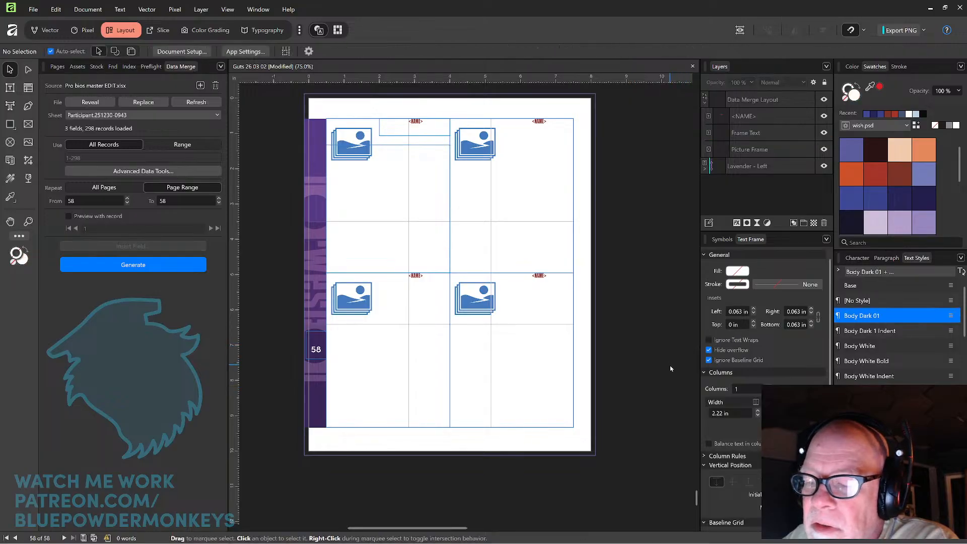
Apply [No Style] to the large text frame in the first cell and insert the BIO field into it
{"action": "left_click", "coordinate": [892, 301]}
{"action": "mouse_move", "coordinate": [965, 318]}
{"action": "left_mouse_down"}
{"action": "mouse_move", "coordinate": [960, 379]}
{"action": "mouse_move", "coordinate": [965, 316]}
{"action": "left_mouse_up"}
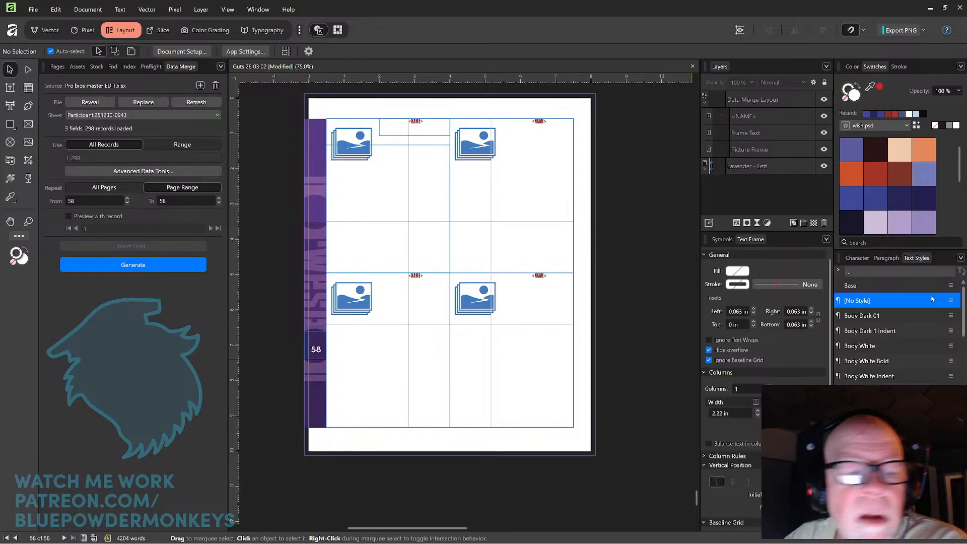
{"action": "left_click", "coordinate": [393, 189]}
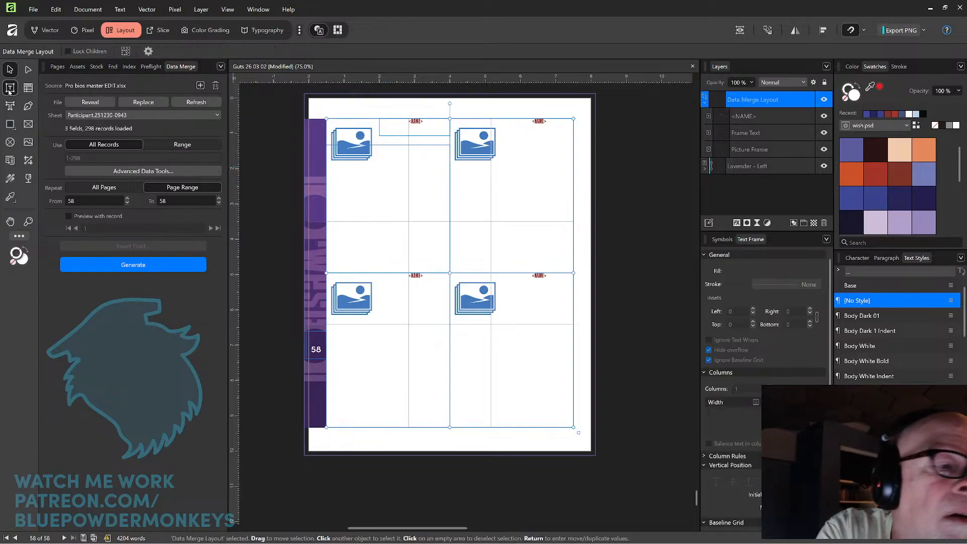
{"action": "left_click", "coordinate": [9, 90]}
{"action": "left_click", "coordinate": [398, 167]}
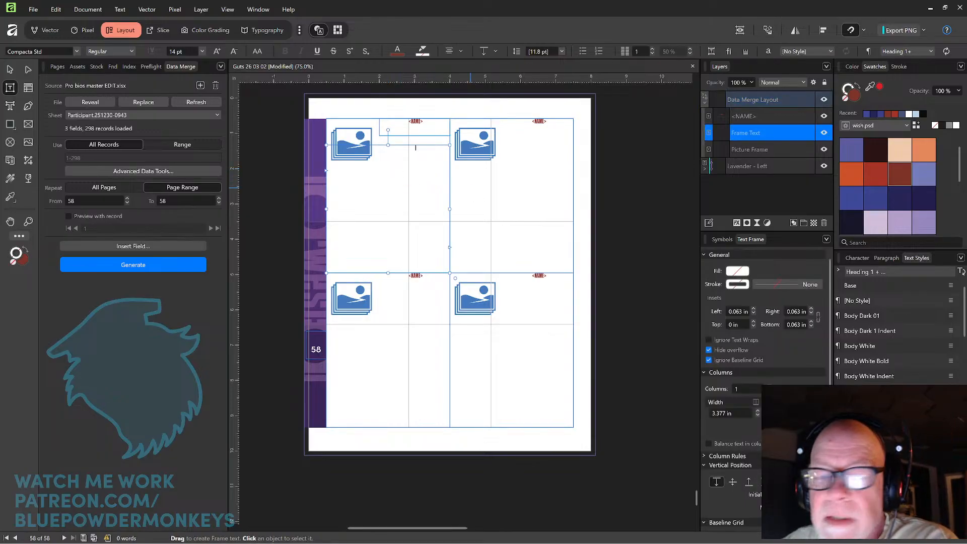
{"action": "left_click", "coordinate": [905, 300]}
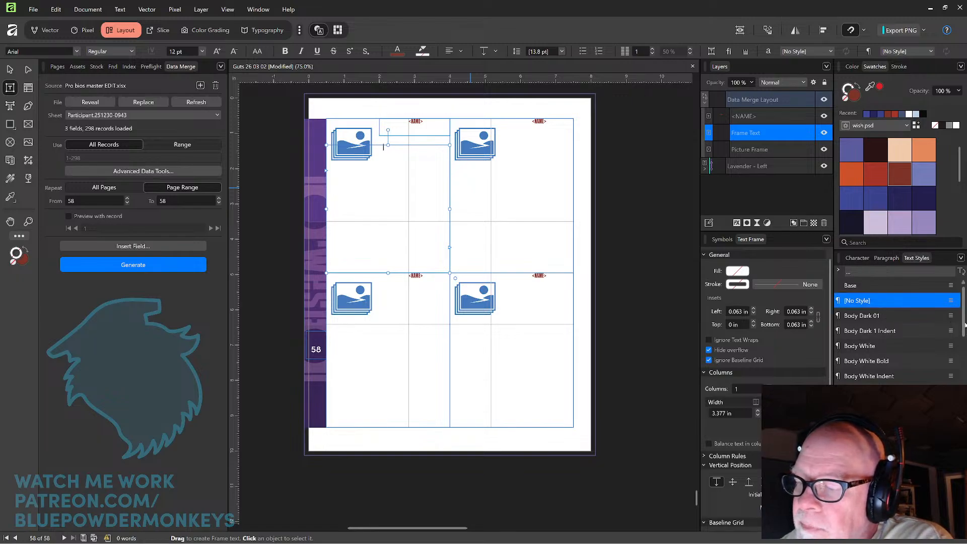
{"action": "mouse_move", "coordinate": [962, 329]}
{"action": "left_mouse_down"}
{"action": "mouse_move", "coordinate": [963, 372]}
{"action": "mouse_move", "coordinate": [966, 321]}
{"action": "left_mouse_up"}
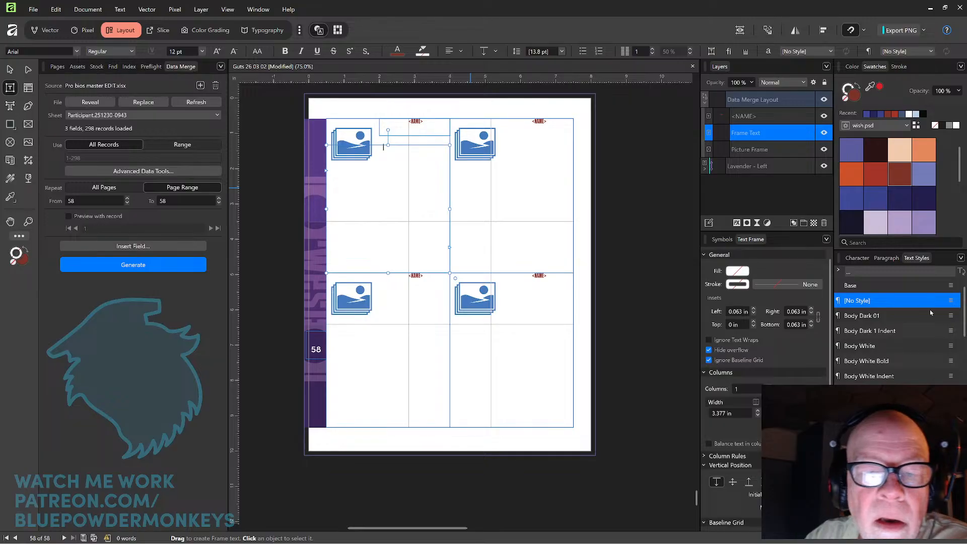
{"action": "left_click", "coordinate": [166, 247]}
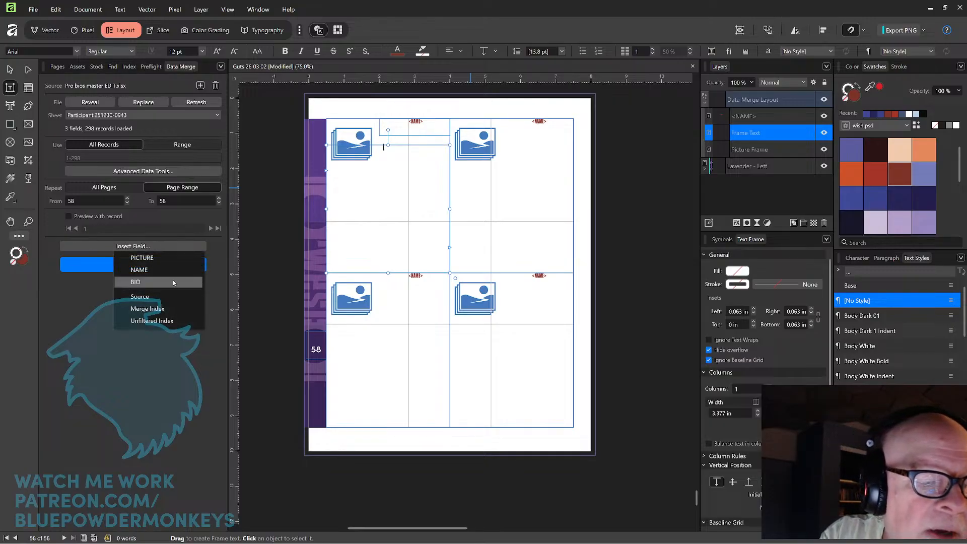
{"action": "left_click", "coordinate": [196, 282]}
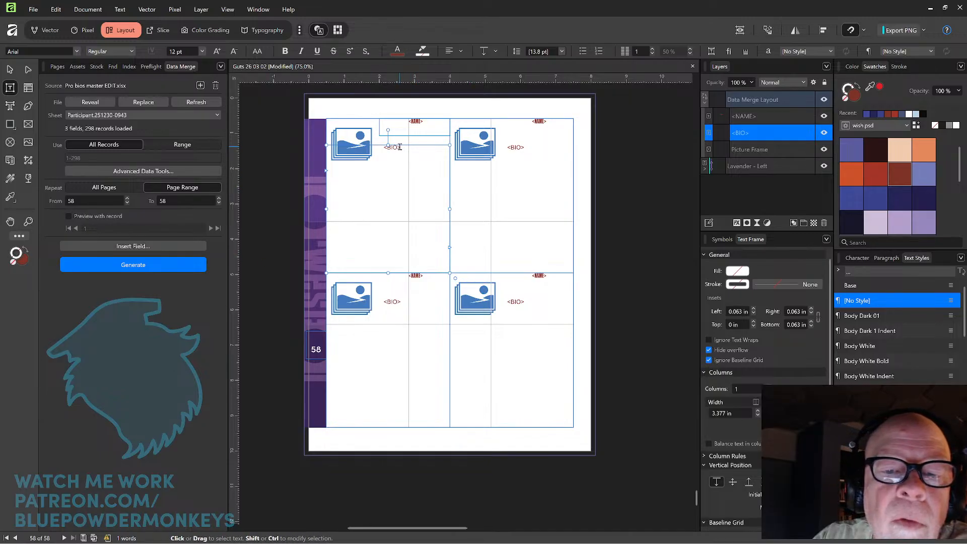
Recolour the NAME field text in the first cell with the brighter red swatch
{"action": "left_click_drag", "start_coordinate": [401, 148], "coordinate": [382, 148]}
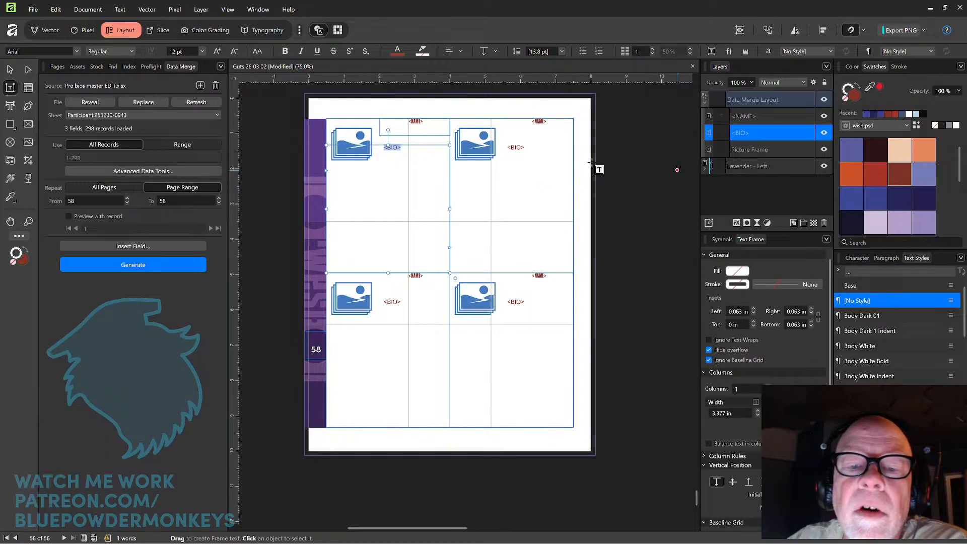
{"action": "double_click", "coordinate": [413, 122]}
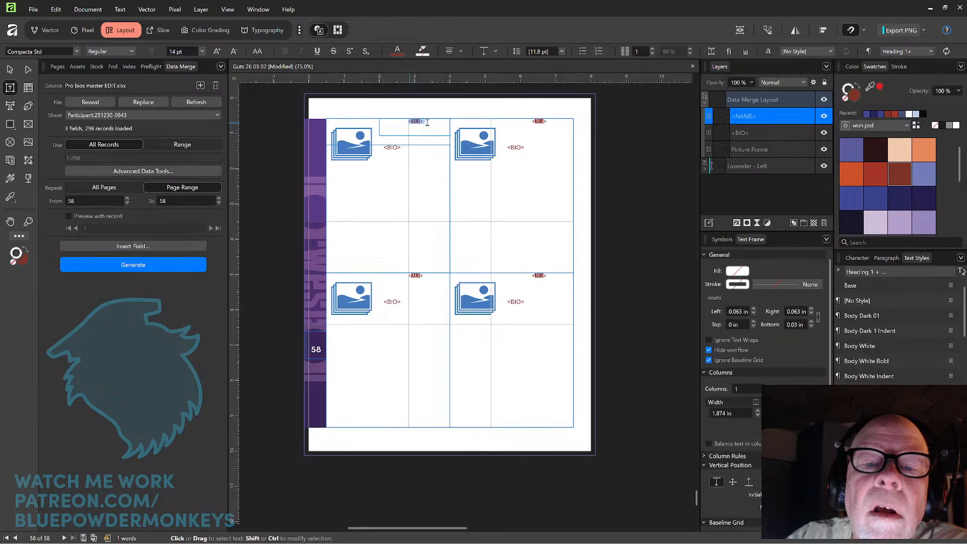
{"action": "left_click", "coordinate": [879, 176]}
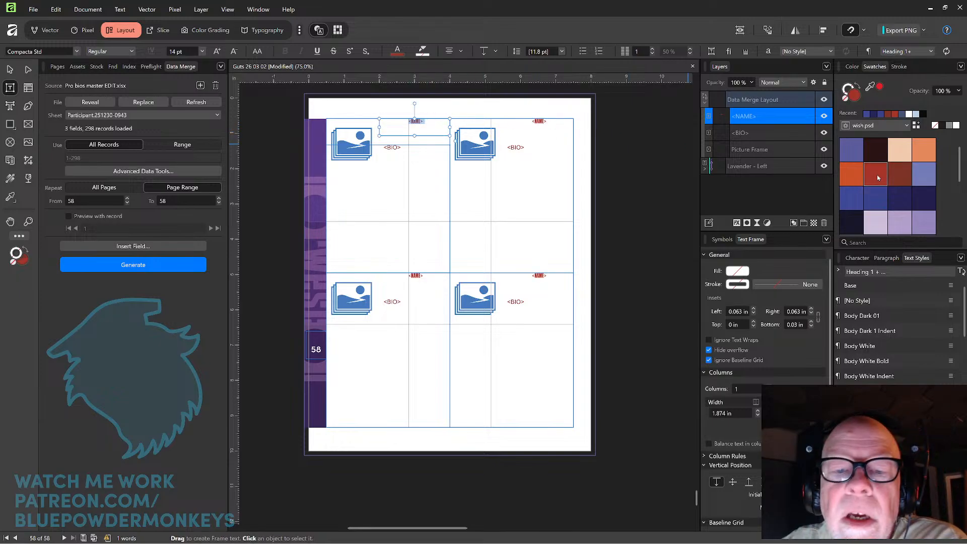
Generate the merged document, updating the outdated source data before output
{"action": "left_click", "coordinate": [391, 148]}
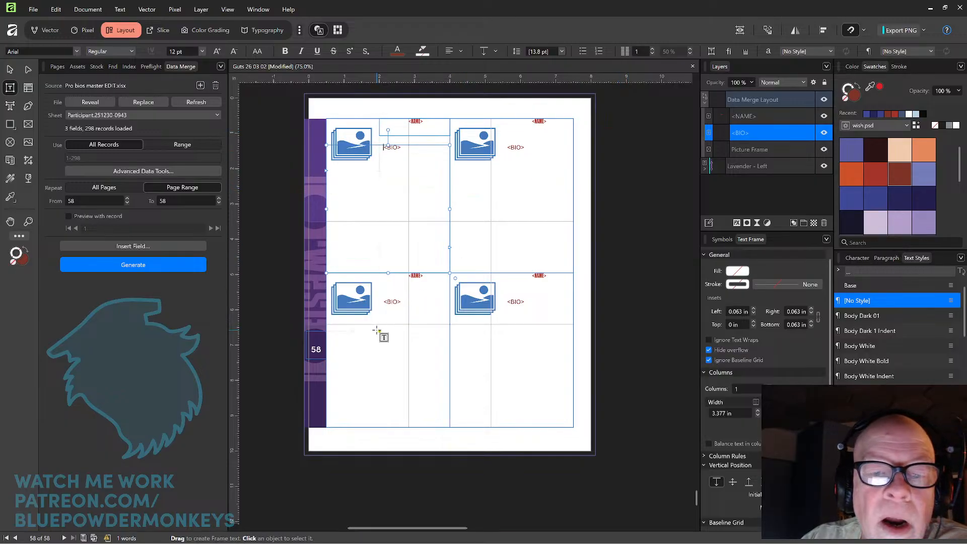
{"action": "left_click", "coordinate": [182, 267]}
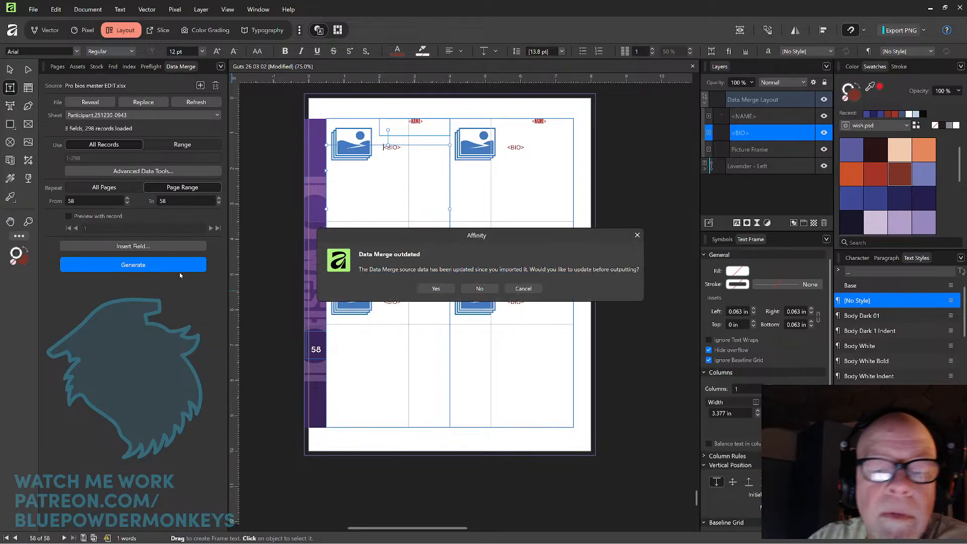
{"action": "left_click", "coordinate": [436, 289]}
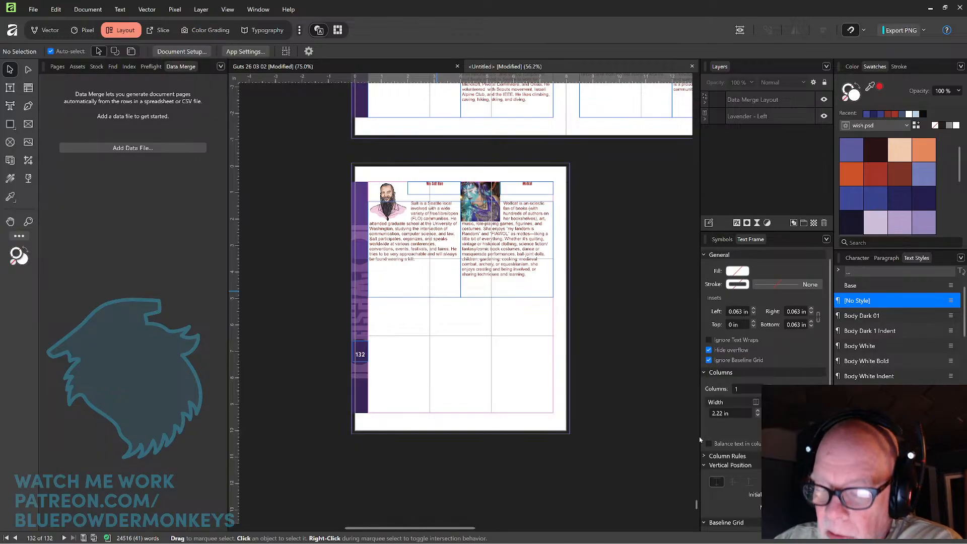
Examine the generated pages from page 132 back to page 58 for picture, name and bio placement
{"action": "left_click_drag", "start_coordinate": [696, 508], "coordinate": [691, 413]}
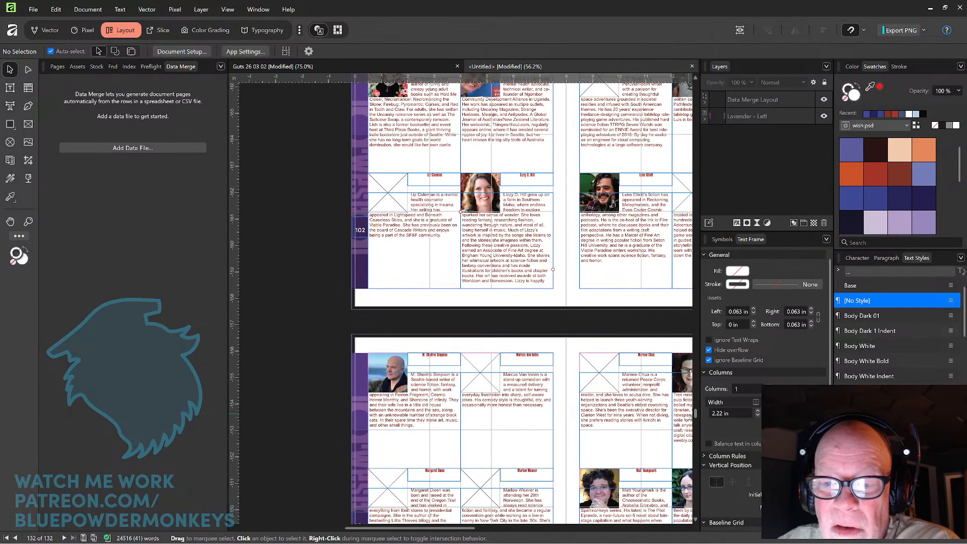
{"action": "left_click_drag", "start_coordinate": [691, 414], "coordinate": [690, 378]}
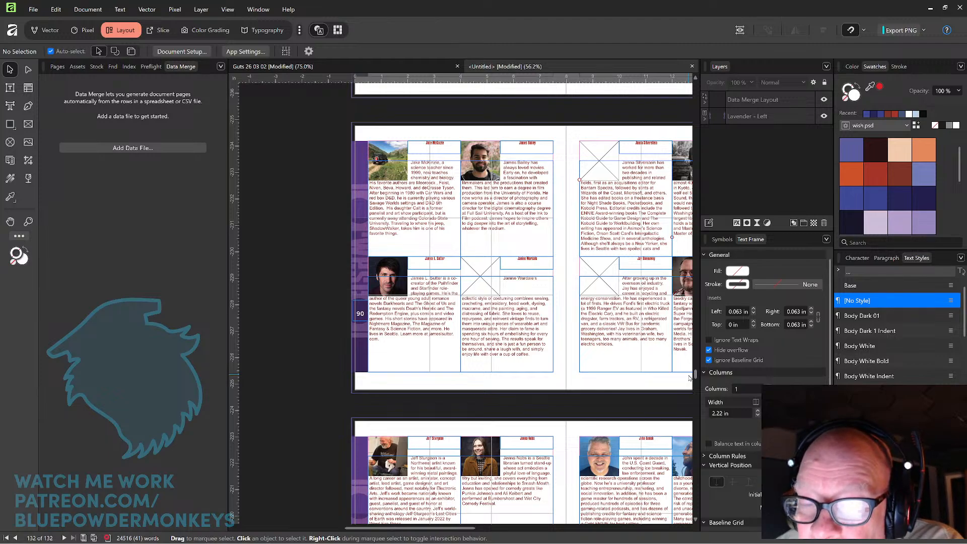
{"action": "left_click_drag", "start_coordinate": [690, 378], "coordinate": [690, 377]}
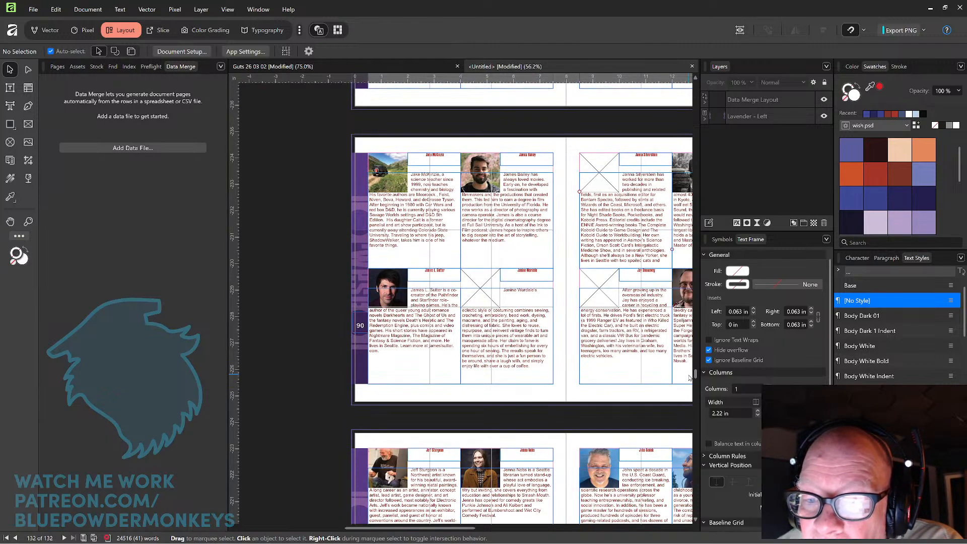
{"action": "left_click_drag", "start_coordinate": [690, 377], "coordinate": [686, 356]}
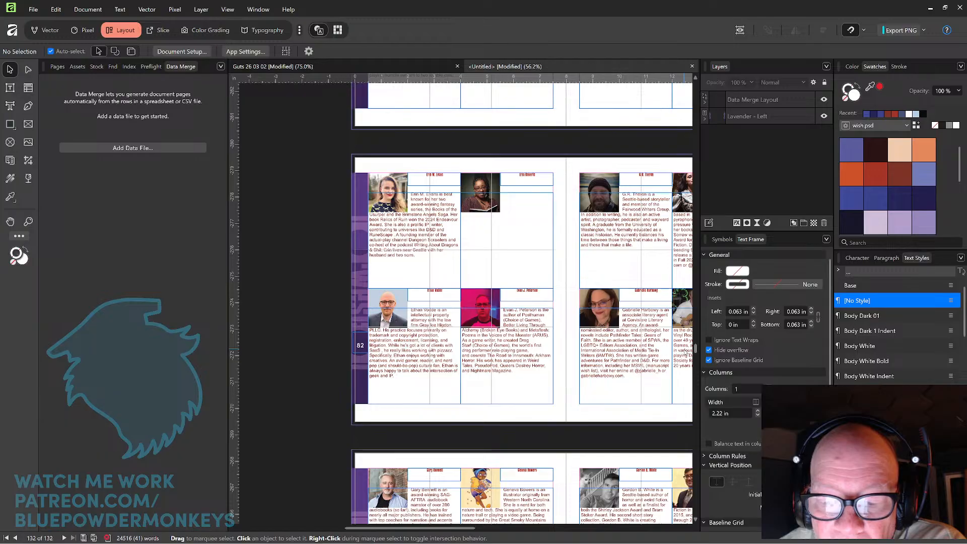
{"action": "left_click_drag", "start_coordinate": [686, 355], "coordinate": [694, 271]}
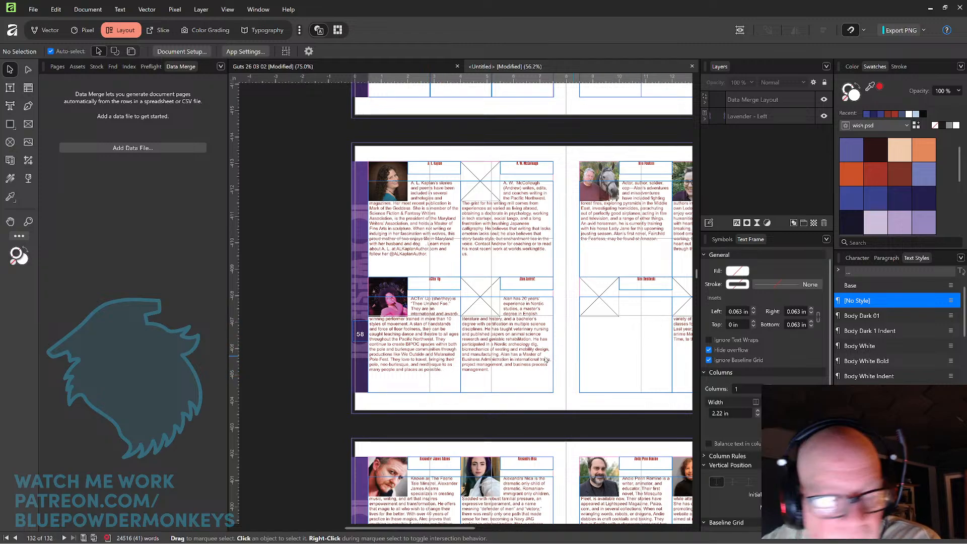
{"action": "left_click_drag", "start_coordinate": [578, 263], "coordinate": [540, 268]}
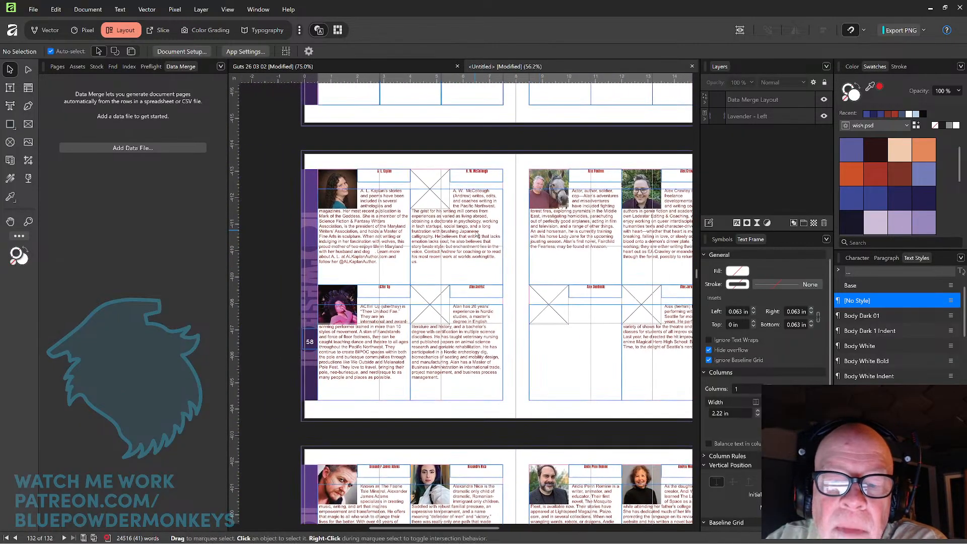
Try the light peach swatch on part of the second bio on page 58 and undo the colour change
{"action": "left_click", "coordinate": [477, 235]}
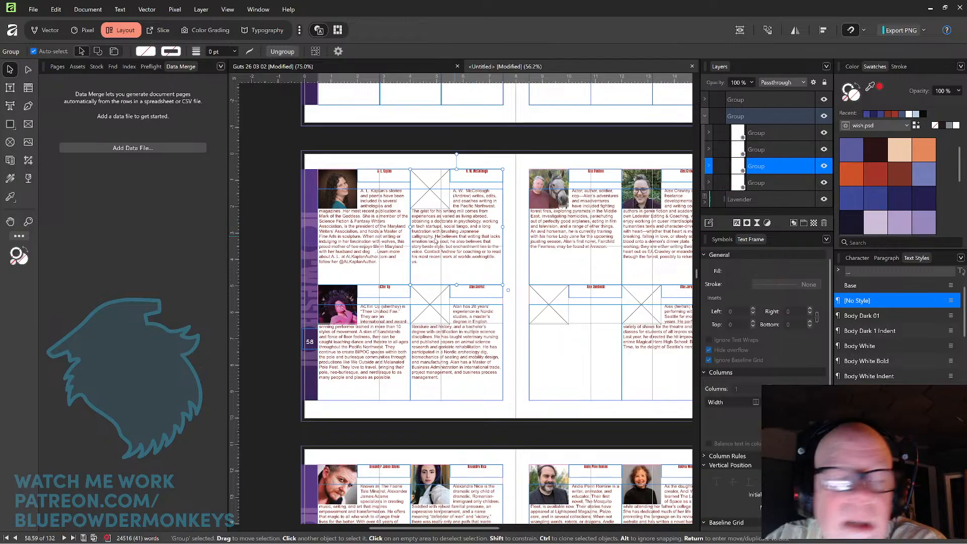
{"action": "left_click", "coordinate": [10, 89]}
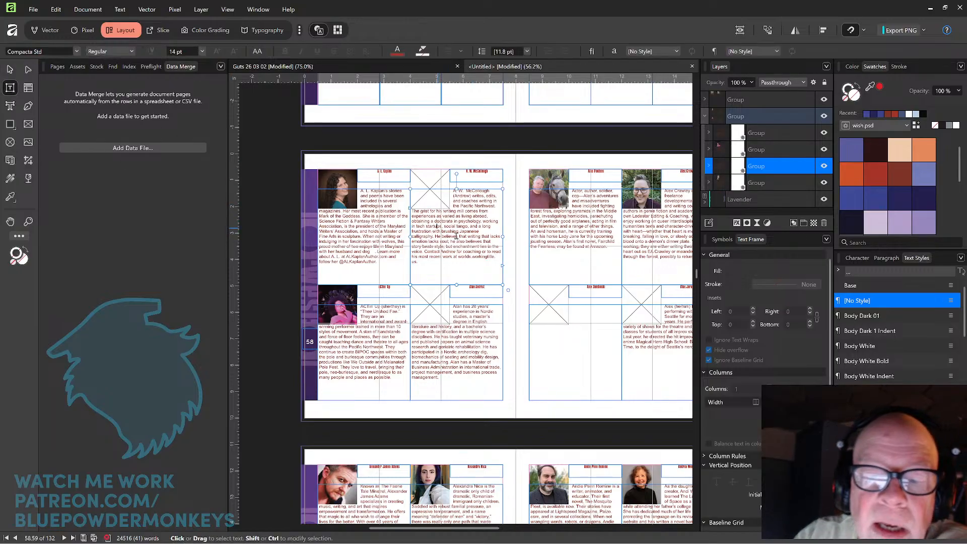
{"action": "left_click_drag", "start_coordinate": [443, 226], "coordinate": [469, 246]}
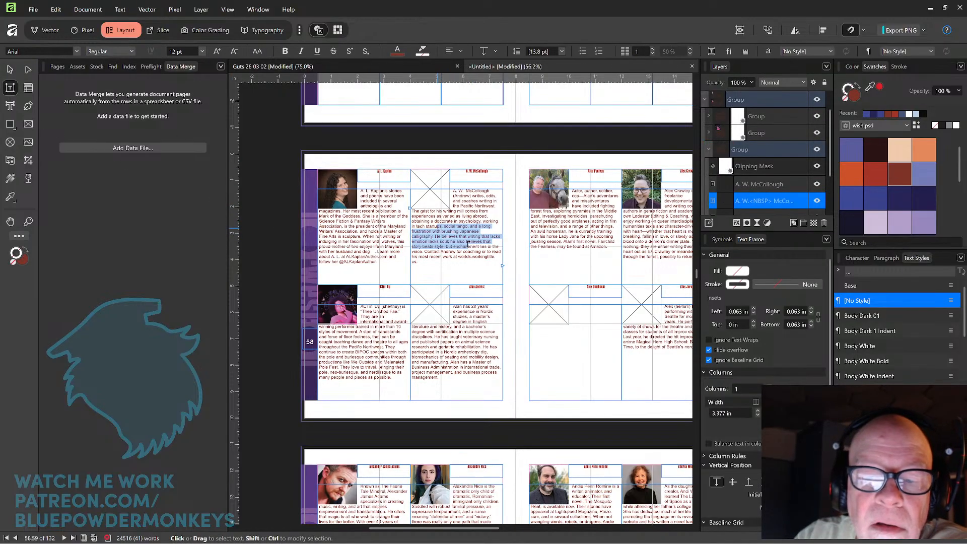
{"action": "left_click", "coordinate": [899, 152]}
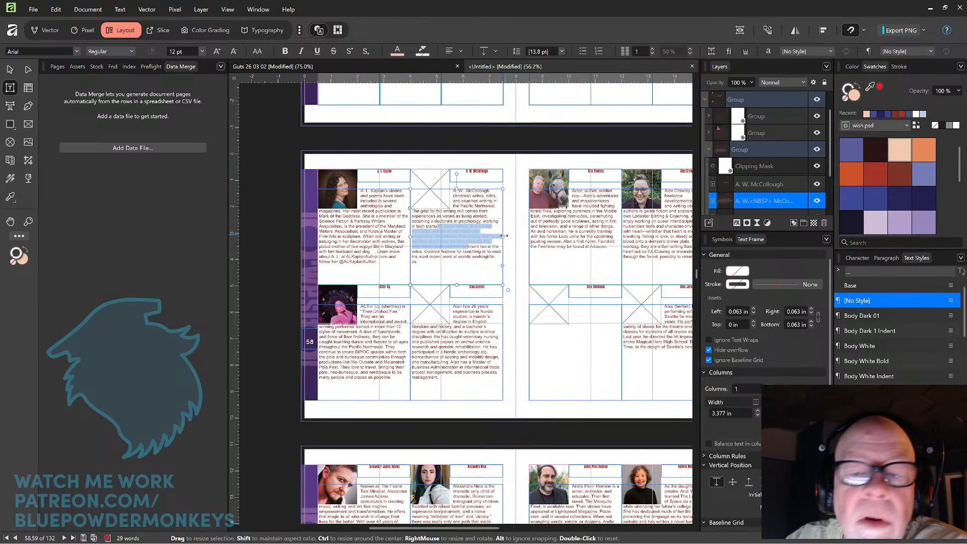
{"action": "key", "text": "ctrl+z"}
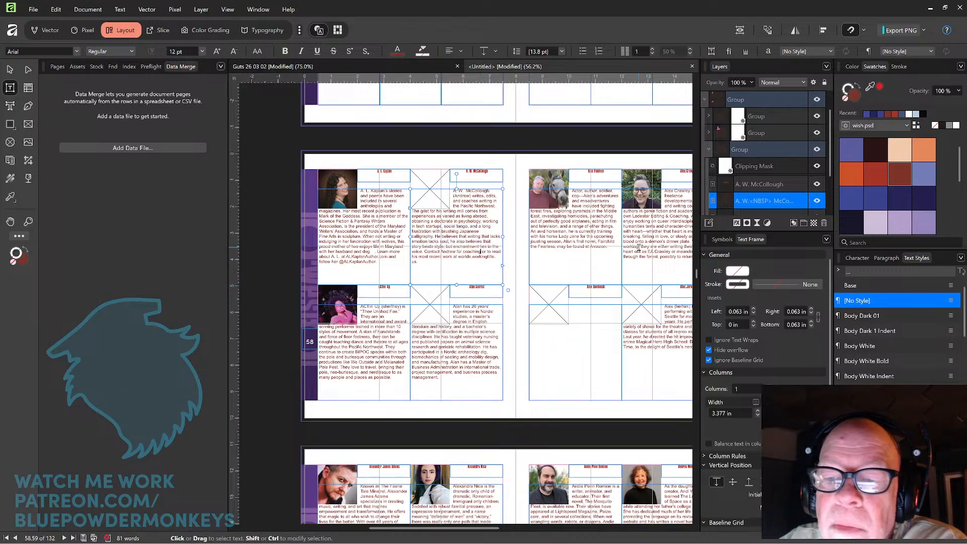
Select the first name heading on page 61 to check its text formatting, and clear the selection
{"action": "left_click_drag", "start_coordinate": [696, 273], "coordinate": [698, 278]}
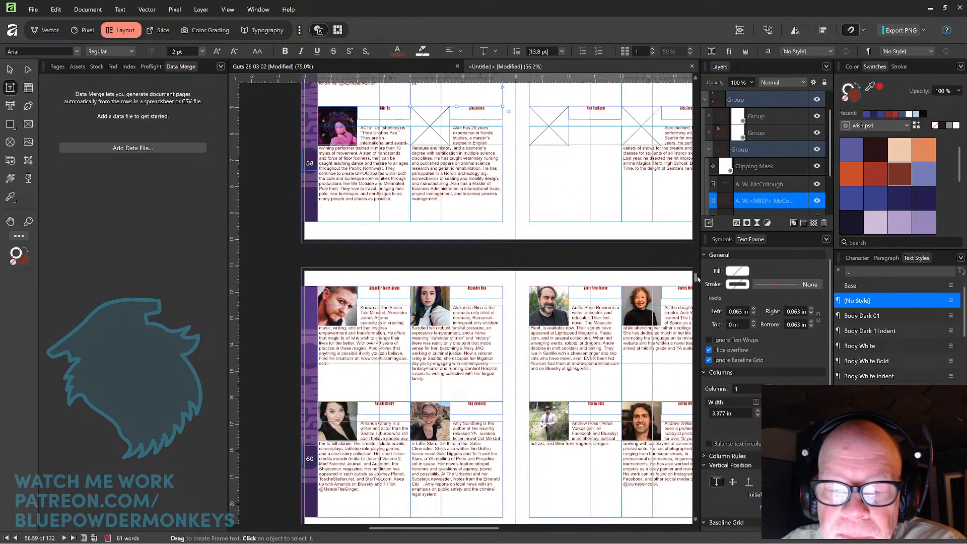
{"action": "left_click", "coordinate": [585, 290]}
{"action": "left_click_drag", "start_coordinate": [612, 290], "coordinate": [613, 292]}
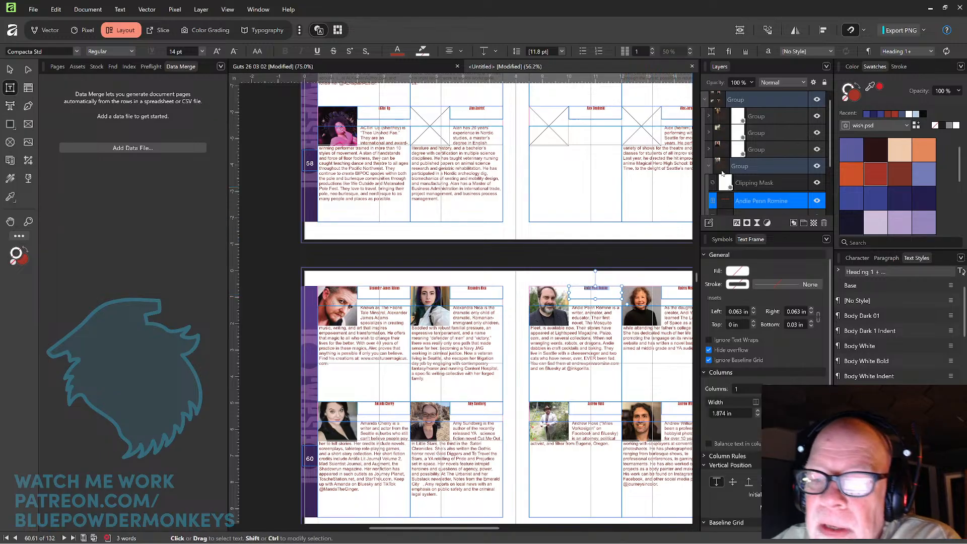
{"action": "key", "text": "Escape"}
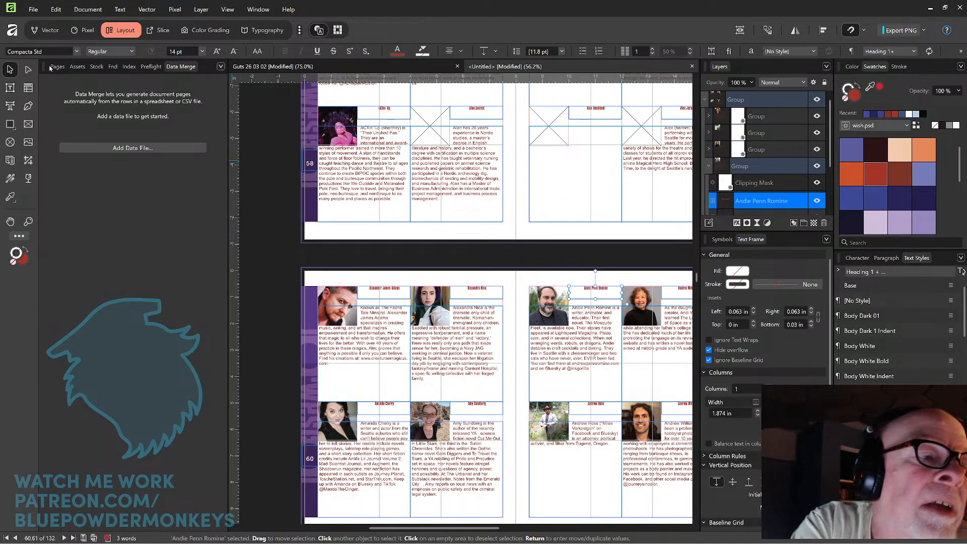
{"action": "left_click", "coordinate": [286, 190]}
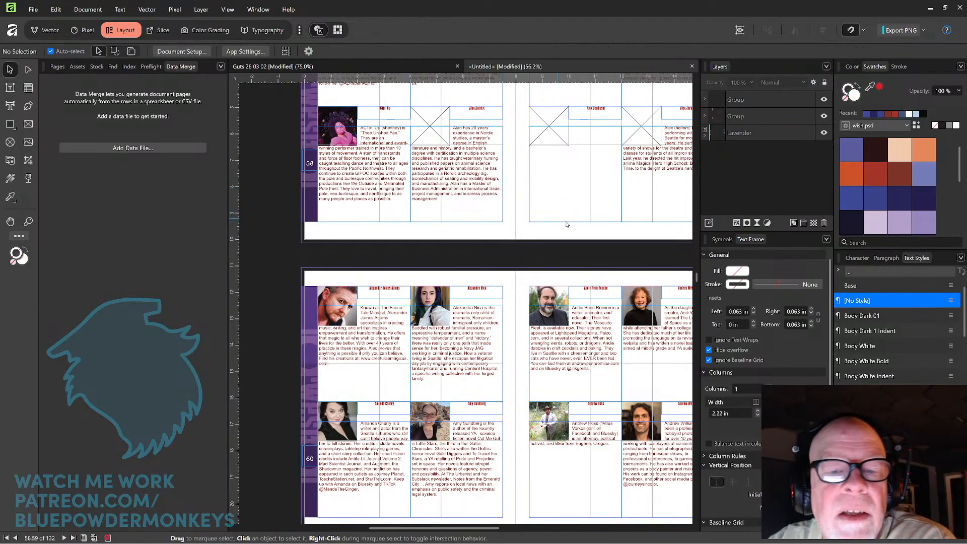
Examine the generated spread of pages 58 and 59 for how the bios wrap and fill their cells
{"action": "scroll", "coordinate": [696, 272], "scroll_direction": "up", "scroll_amount": 4}
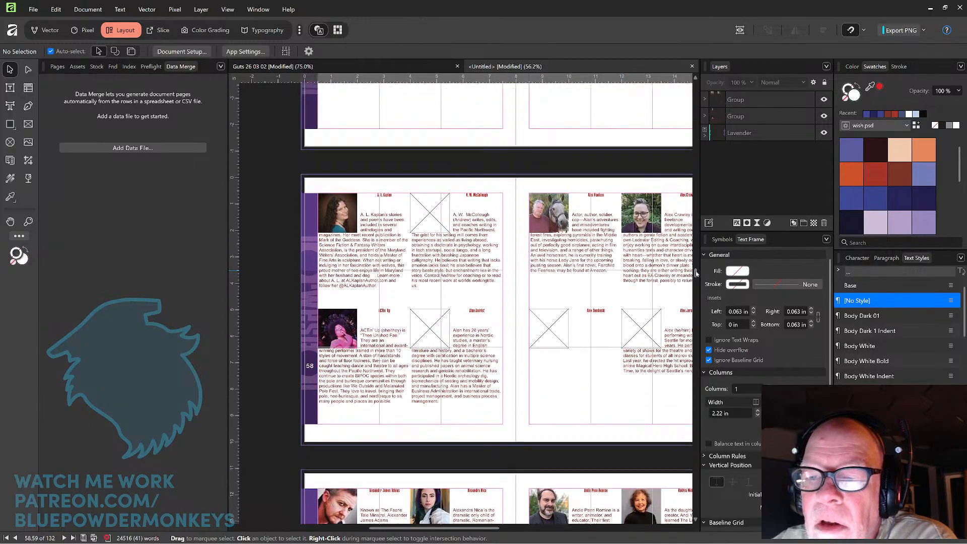
{"action": "scroll", "coordinate": [697, 272], "scroll_direction": "up", "scroll_amount": 1}
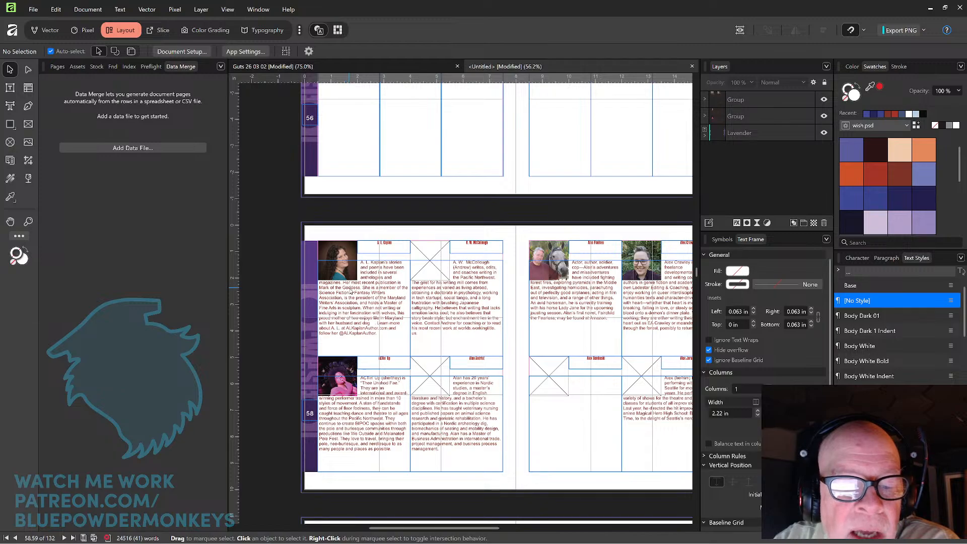
{"action": "left_click_drag", "start_coordinate": [696, 273], "coordinate": [697, 277]}
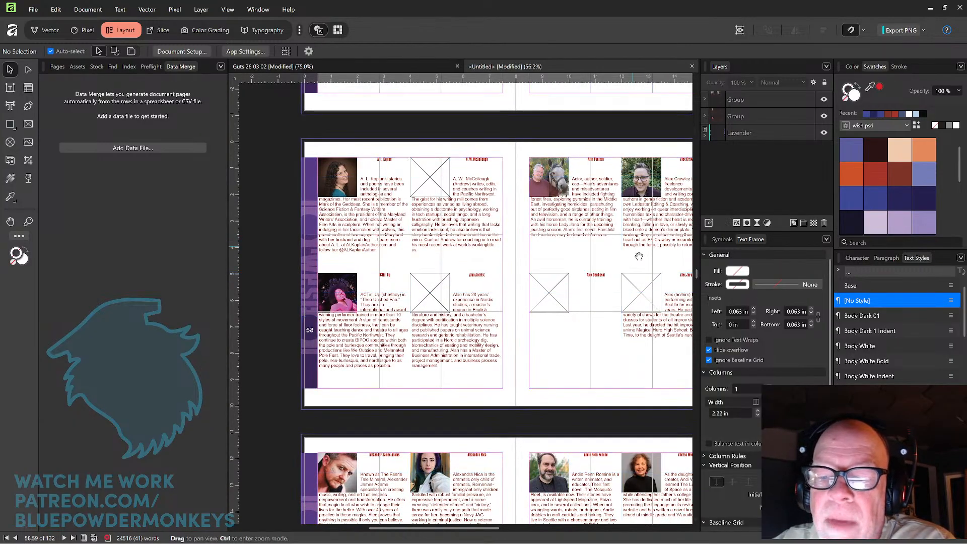
{"action": "left_click_drag", "start_coordinate": [637, 253], "coordinate": [575, 276]}
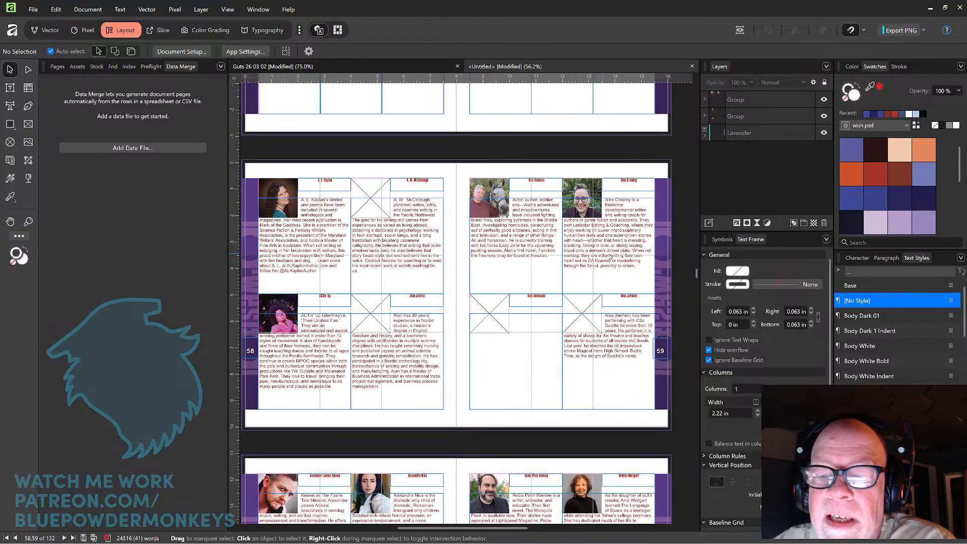
{"action": "left_click_drag", "start_coordinate": [578, 276], "coordinate": [599, 265]}
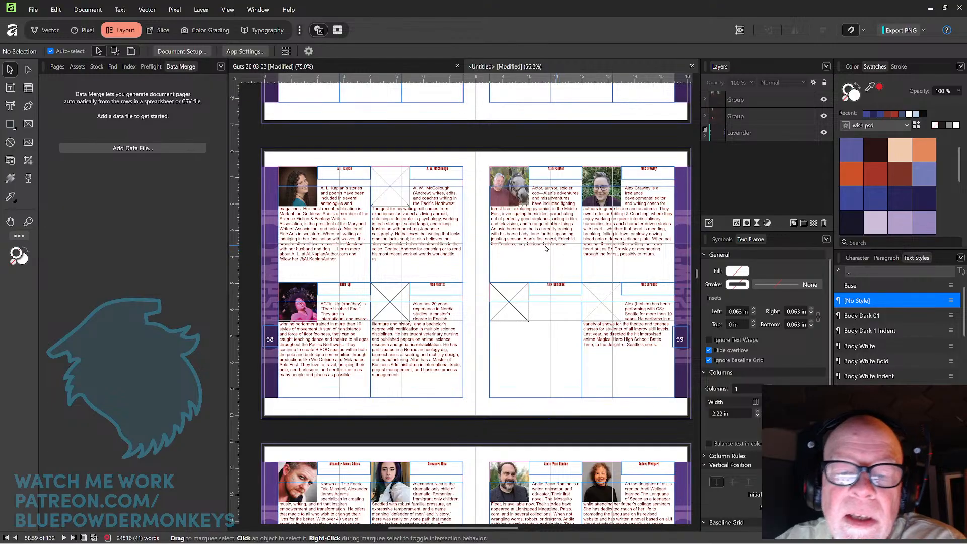